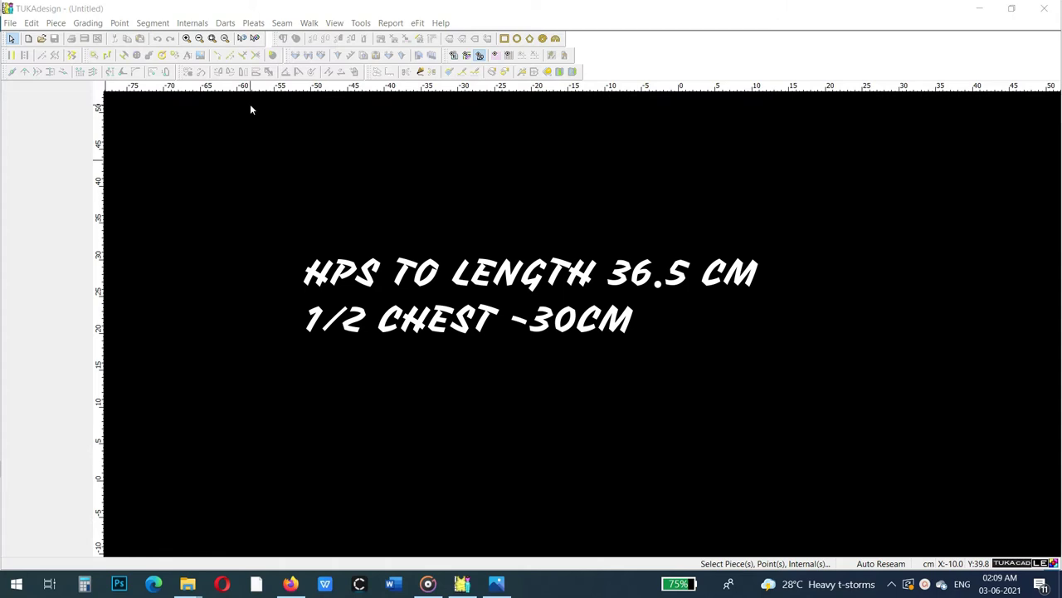
- Start a 36.5 × 15 cm rectangle piece and enlarge the measurement chart in Photos
{"action": "left_click", "coordinate": [29, 40]}
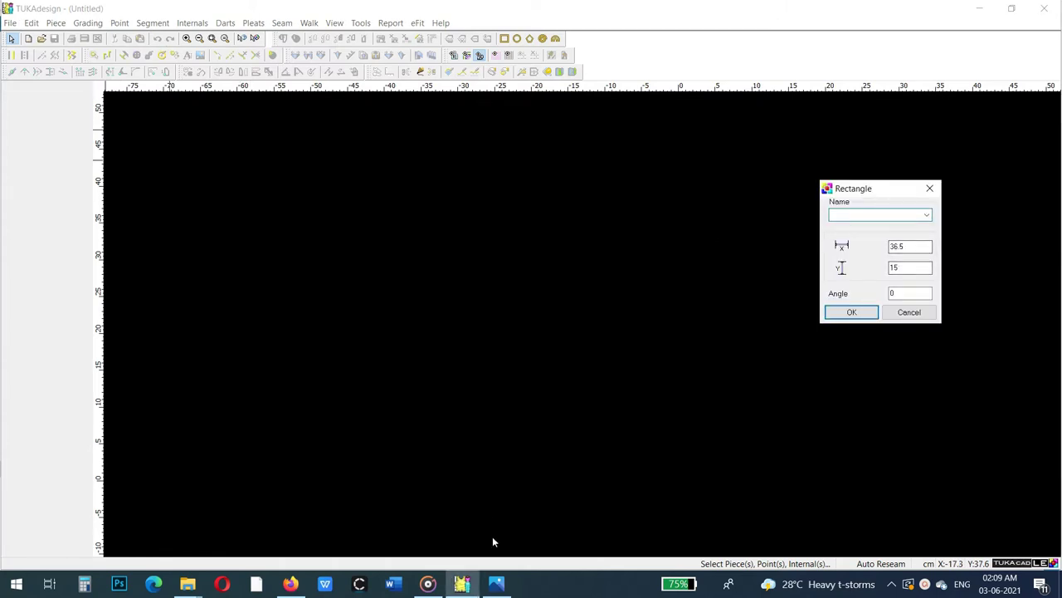
{"action": "left_click", "coordinate": [497, 583]}
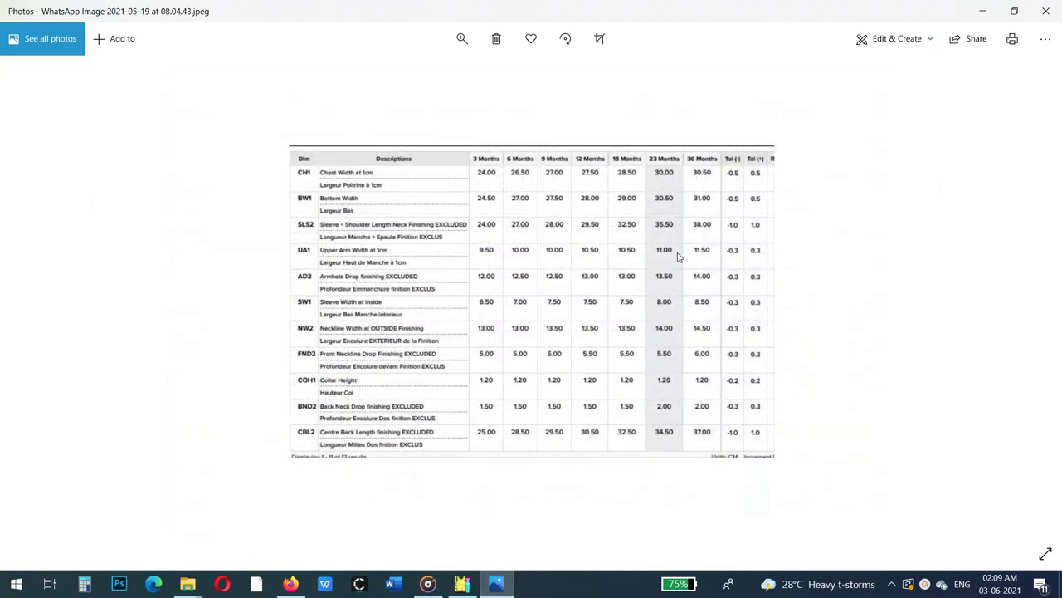
{"action": "left_click", "coordinate": [463, 38]}
{"action": "left_click_drag", "start_coordinate": [395, 75], "coordinate": [425, 75]}
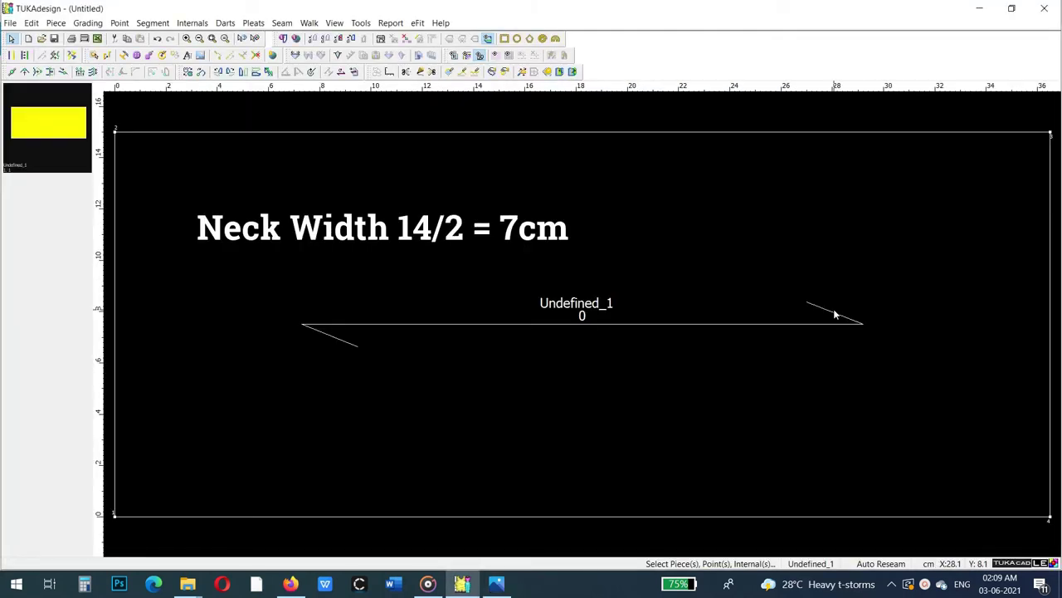
- Add a point 7 cm along the piece's left edge for the half neck width
{"action": "left_click", "coordinate": [12, 72]}
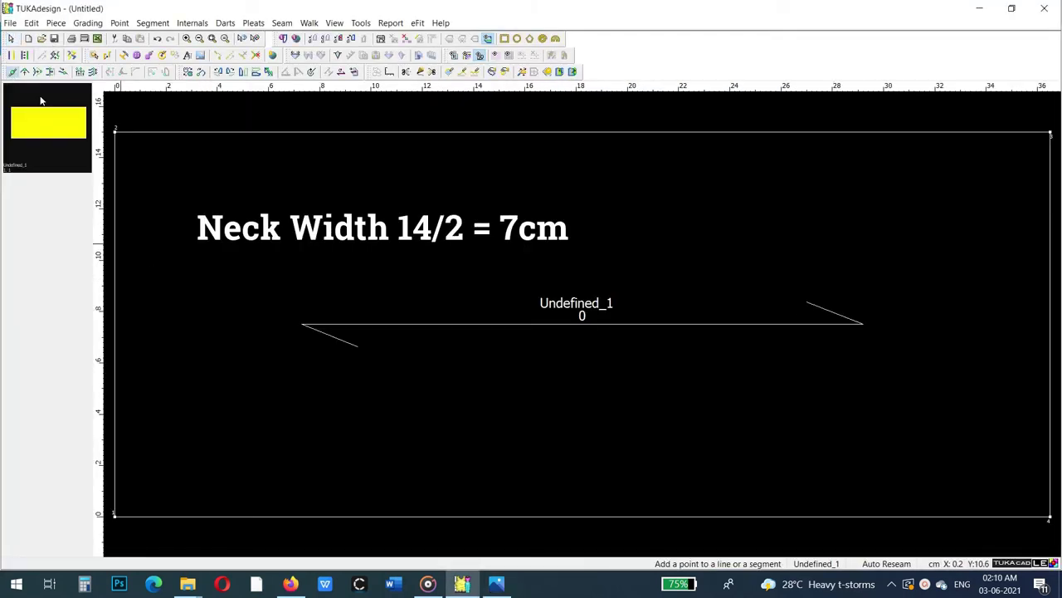
{"action": "left_click", "coordinate": [118, 378]}
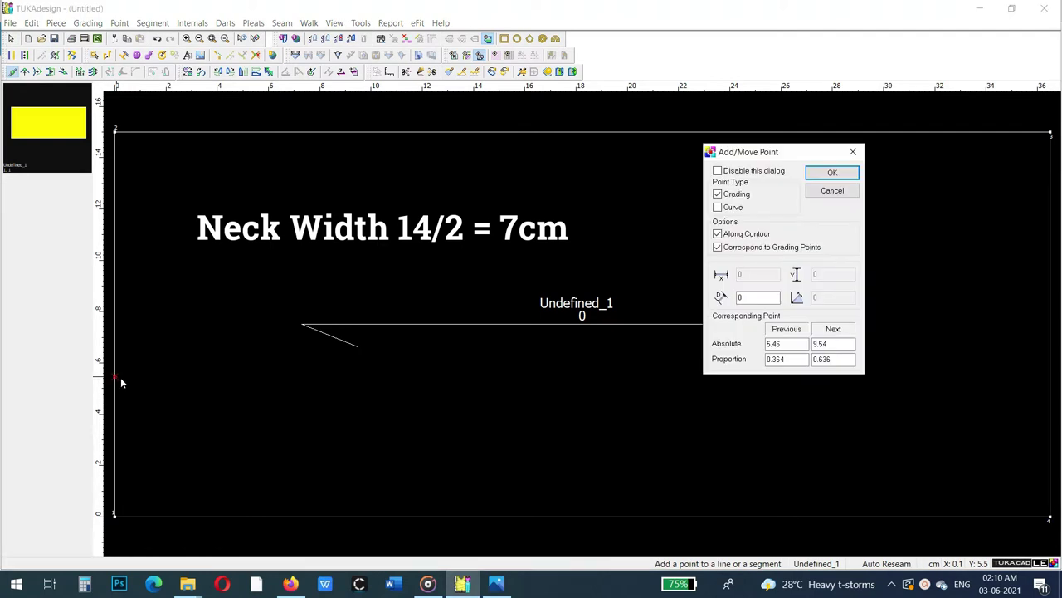
{"action": "left_click", "coordinate": [497, 584]}
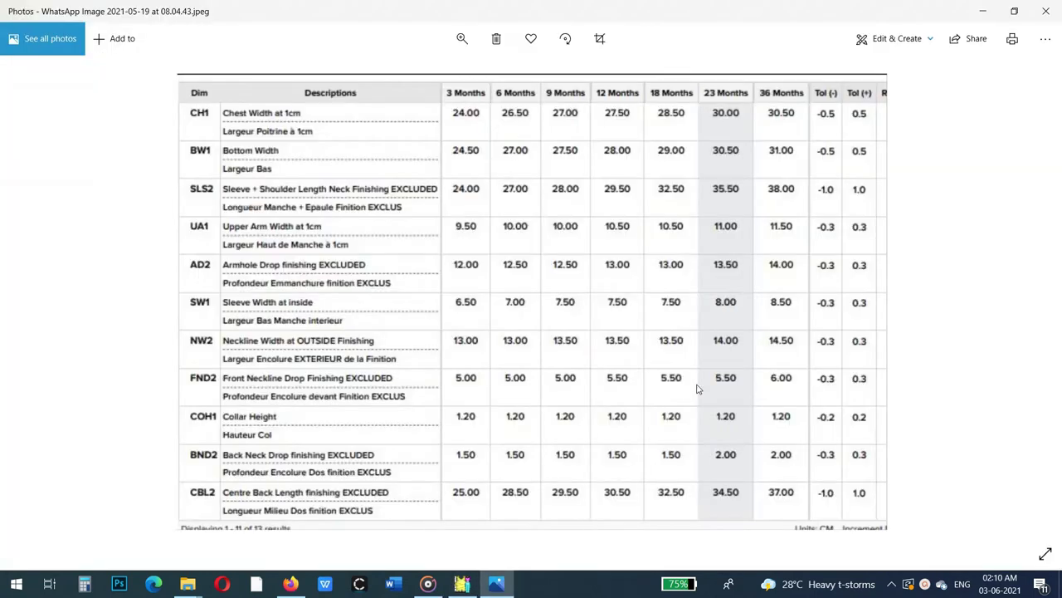
{"action": "left_click", "coordinate": [461, 584]}
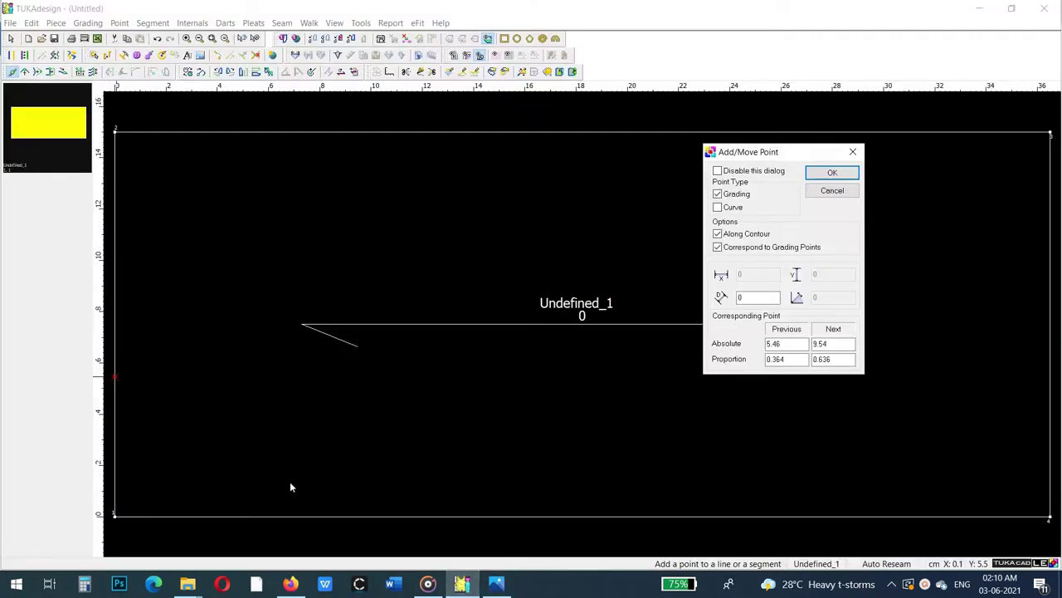
{"action": "left_click_drag", "start_coordinate": [805, 344], "coordinate": [710, 344]}
{"action": "type", "text": "7"}
{"action": "left_click", "coordinate": [831, 172]}
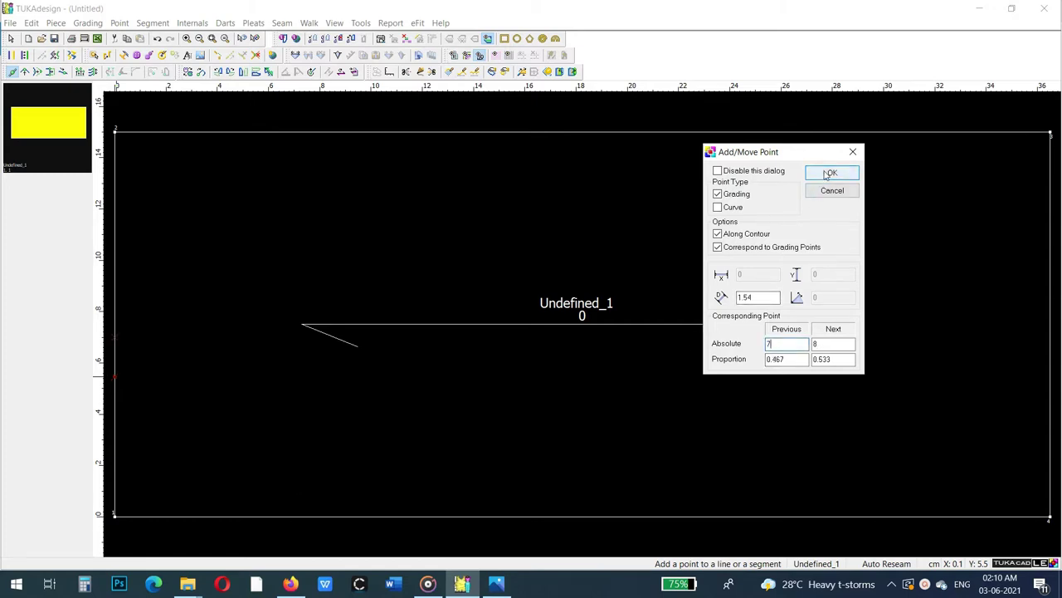
- Pull a vertical guide line out from the left ruler beside the piece
{"action": "scroll", "coordinate": [678, 254], "scroll_direction": "down", "scroll_amount": 1}
{"action": "right_click", "coordinate": [257, 287]}
{"action": "left_click", "coordinate": [272, 292]}
{"action": "left_click_drag", "start_coordinate": [101, 379], "coordinate": [207, 374]}
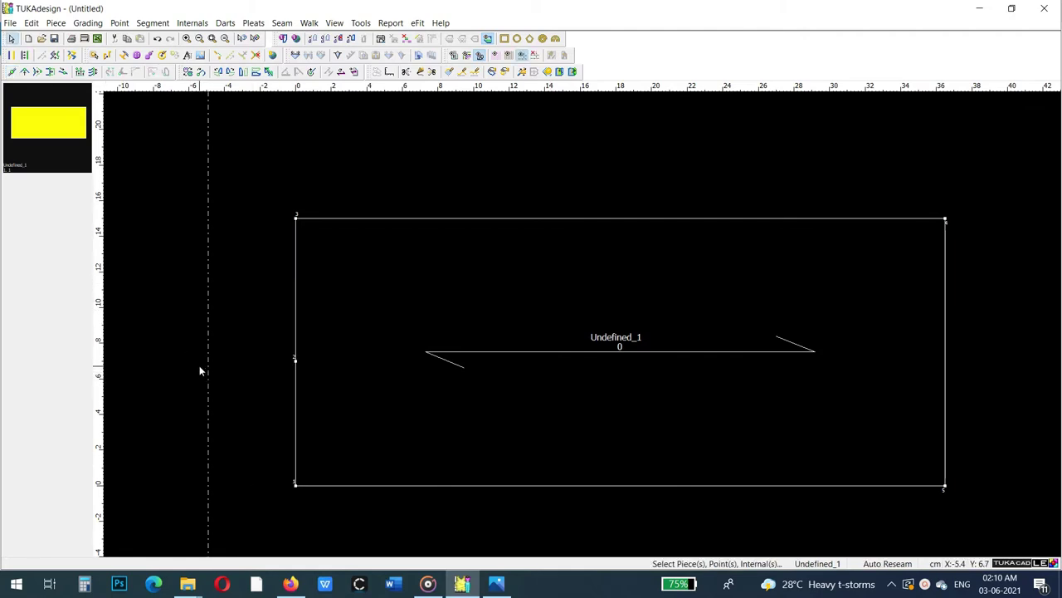
- Set the guide line to a free 68° angle for the 22° shoulder slope
{"action": "double_click", "coordinate": [207, 217]}
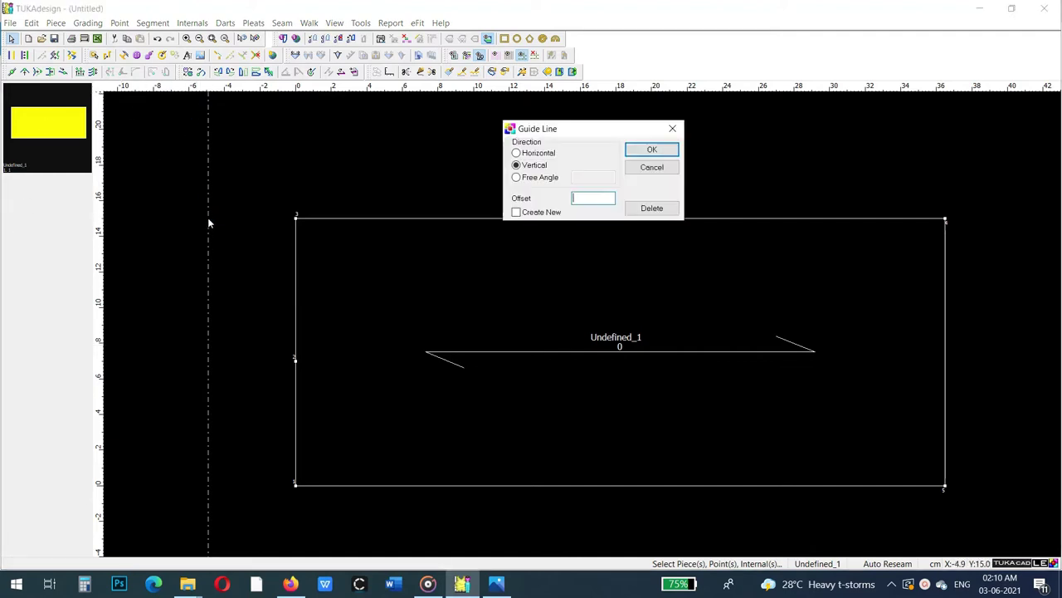
{"action": "left_click", "coordinate": [517, 178]}
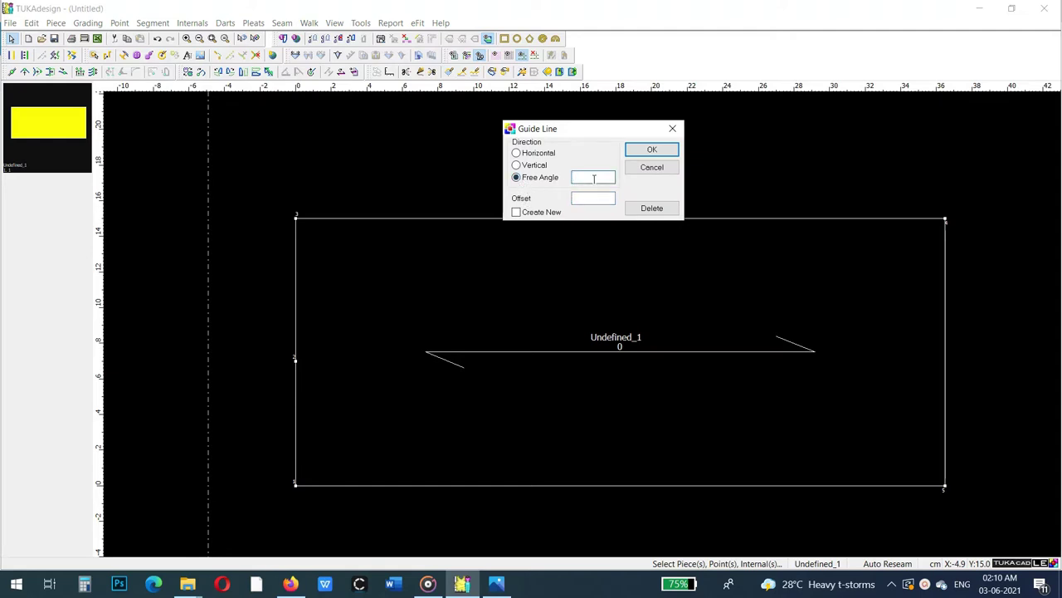
{"action": "left_click", "coordinate": [594, 177]}
{"action": "type", "text": "68"}
{"action": "left_click", "coordinate": [651, 150]}
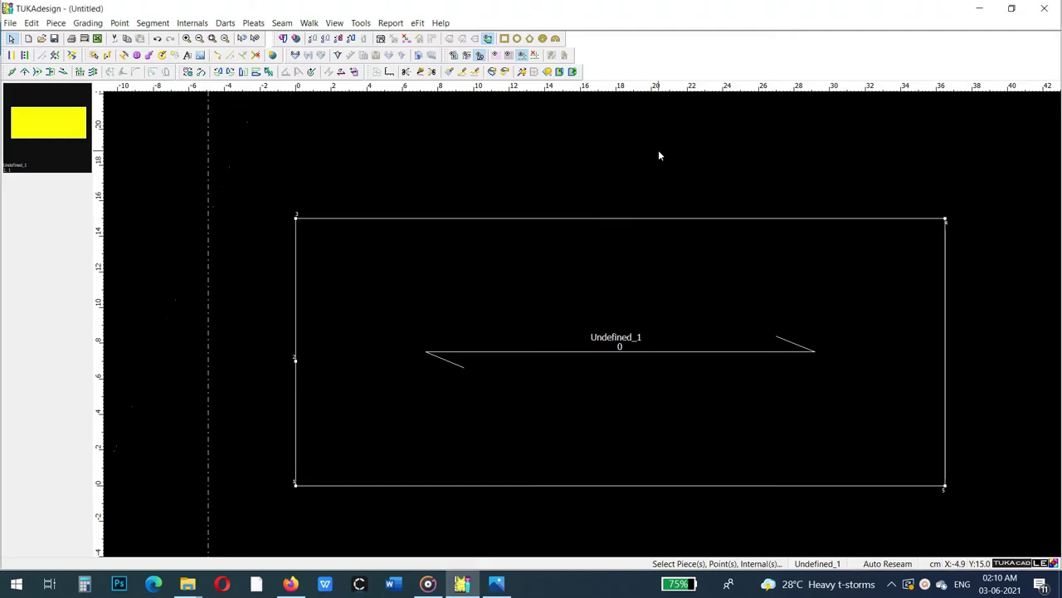
{"action": "scroll", "coordinate": [572, 340], "scroll_direction": "down", "scroll_amount": 1}
{"action": "scroll", "coordinate": [507, 358], "scroll_direction": "down", "scroll_amount": 2}
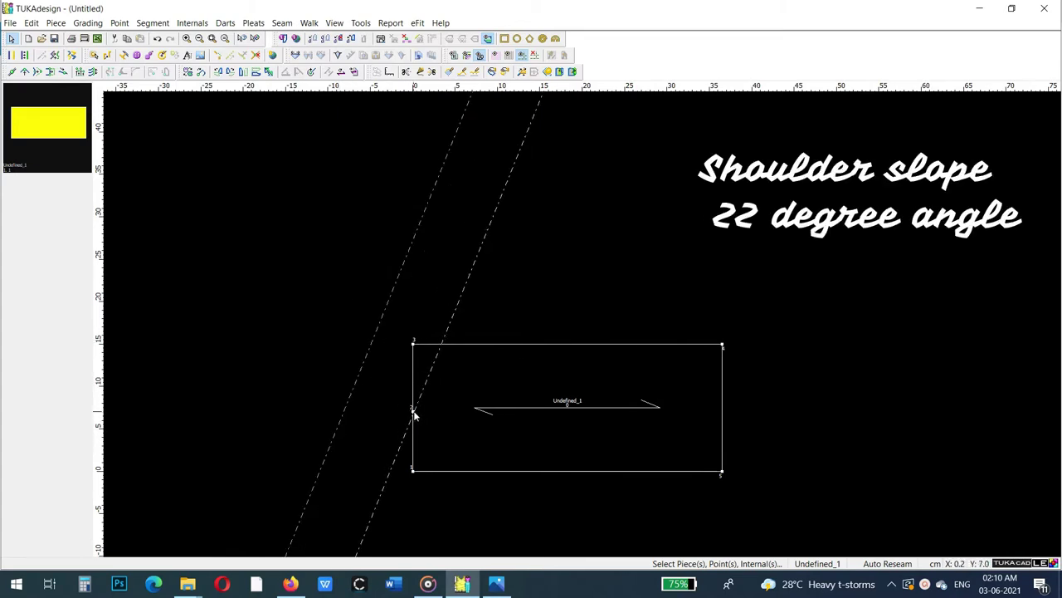
{"action": "scroll", "coordinate": [582, 324], "scroll_direction": "up", "scroll_amount": 1}
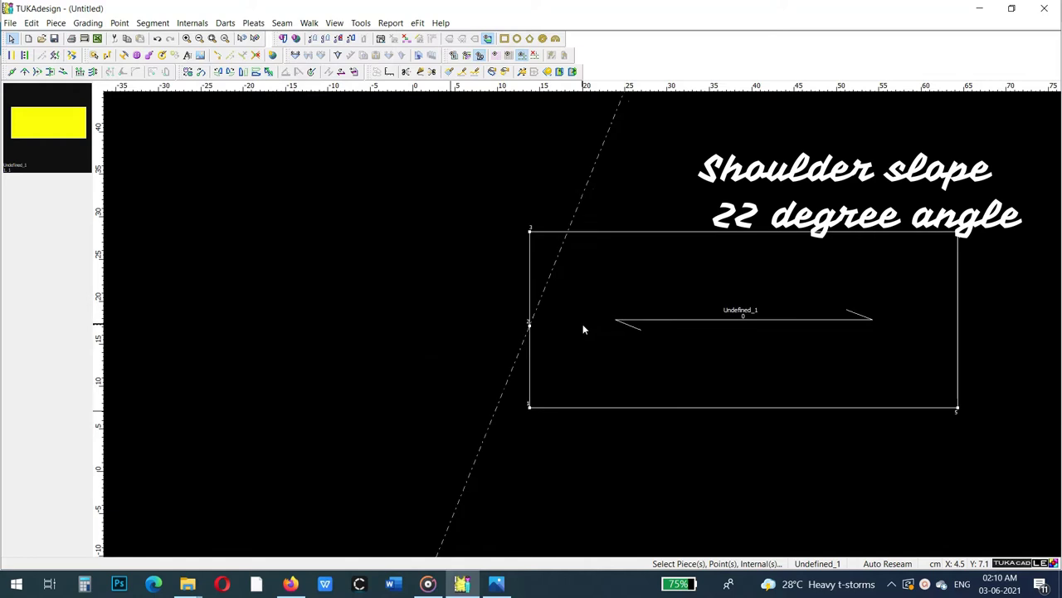
{"action": "scroll", "coordinate": [582, 317], "scroll_direction": "up", "scroll_amount": 1}
- Add a point where the slanted guide meets the top edge, then delete the top-left corner
{"action": "left_click", "coordinate": [12, 72]}
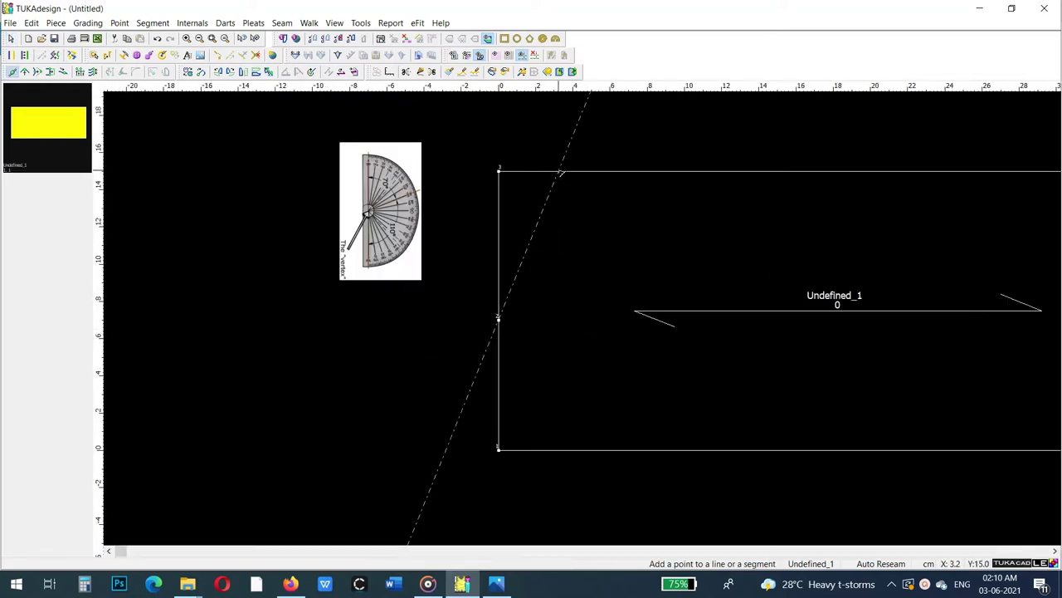
{"action": "left_click", "coordinate": [559, 172]}
{"action": "left_click", "coordinate": [832, 173]}
{"action": "right_click", "coordinate": [284, 131]}
{"action": "left_click", "coordinate": [335, 138]}
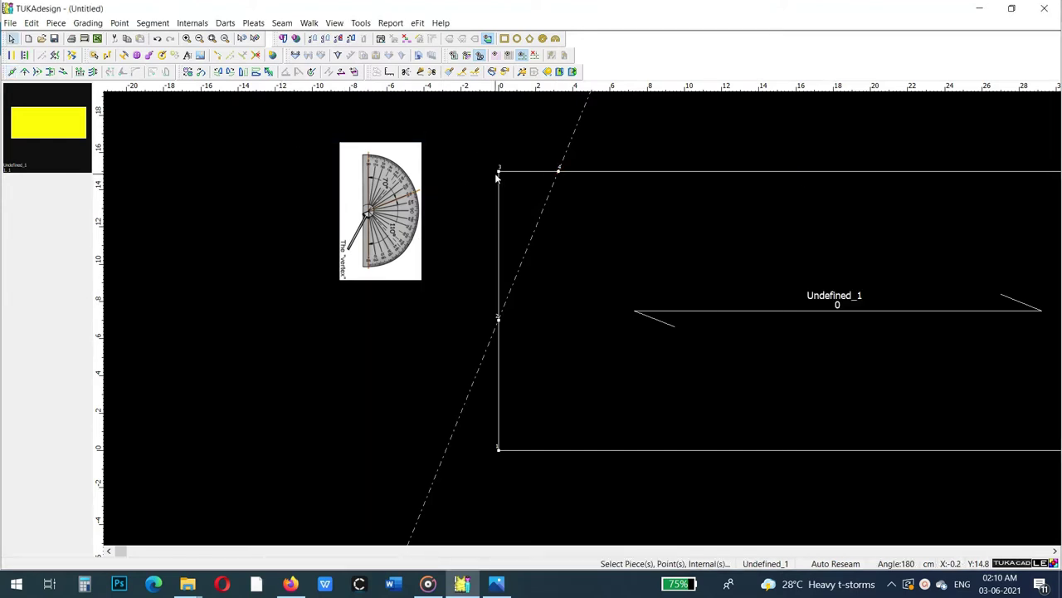
{"action": "key", "text": "Delete"}
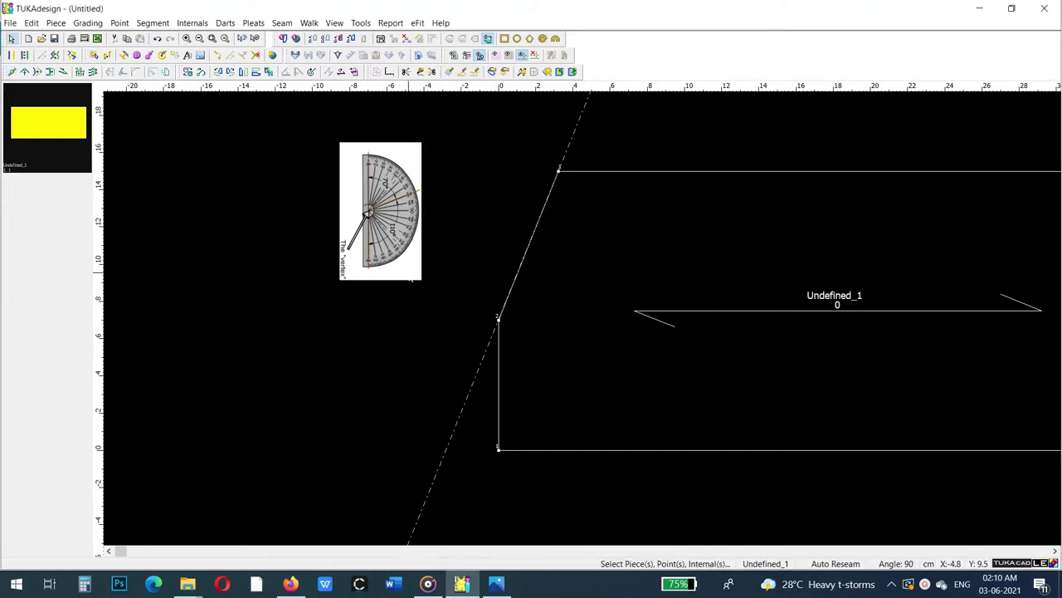
- Add a point 2 cm along the bottom edge and delete the bottom-left corner for the neck drop
{"action": "left_click", "coordinate": [13, 71]}
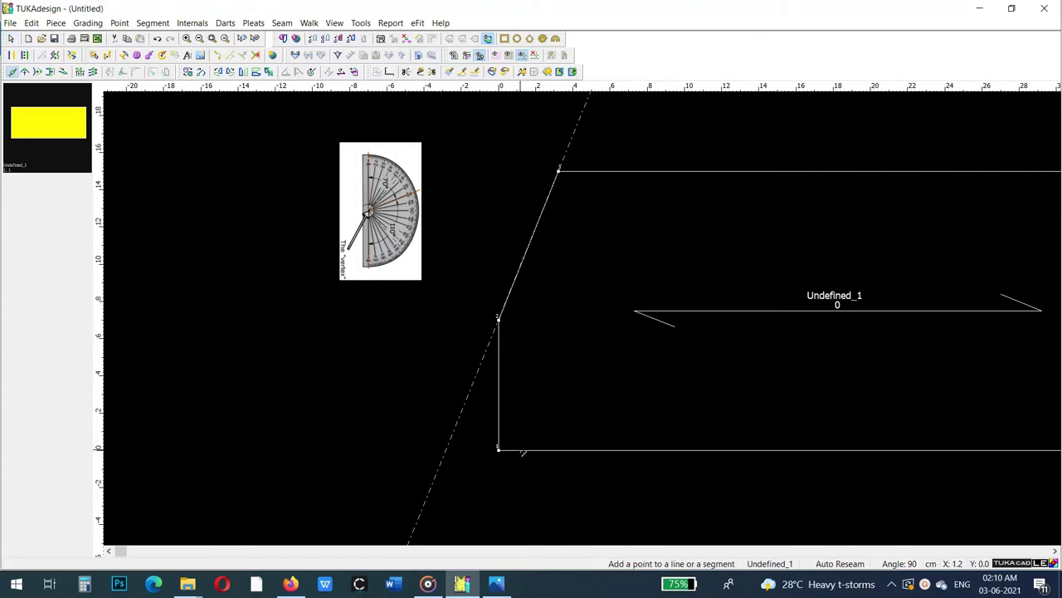
{"action": "left_click", "coordinate": [523, 451]}
{"action": "double_click", "coordinate": [821, 343]}
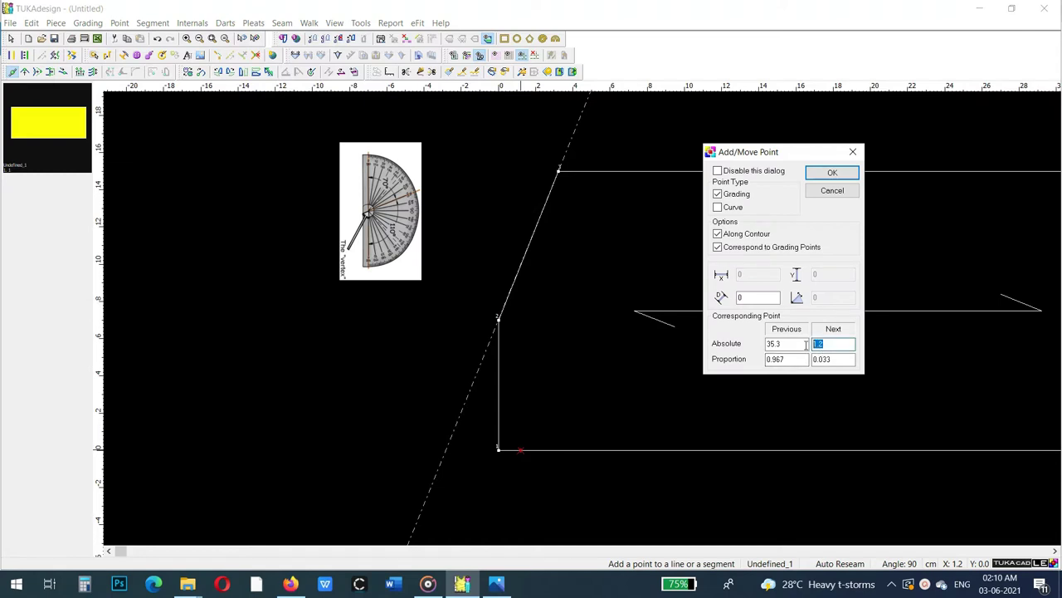
{"action": "type", "text": "2"}
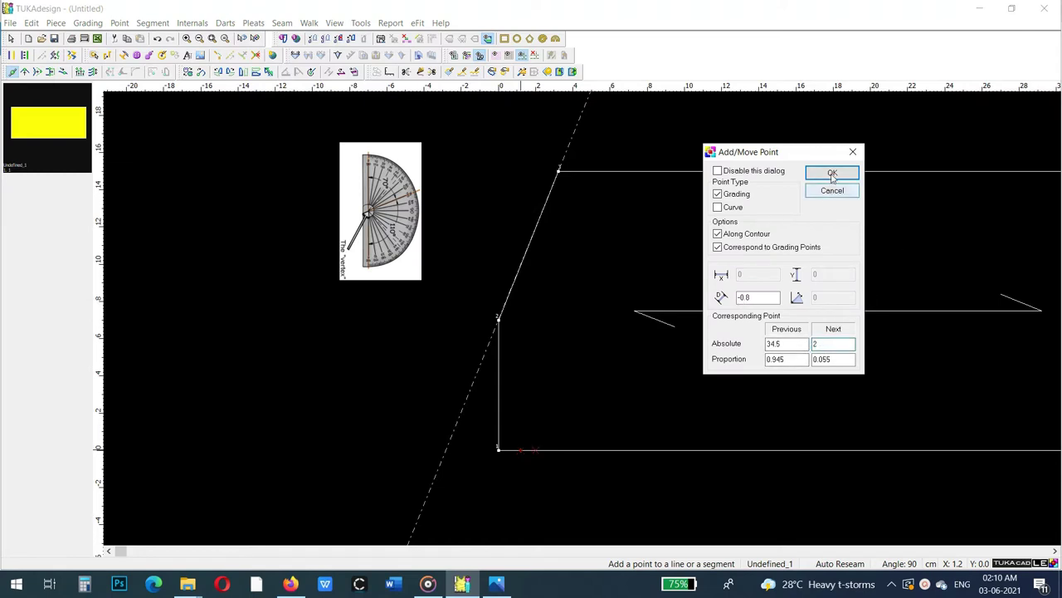
{"action": "left_click", "coordinate": [832, 173]}
{"action": "right_click", "coordinate": [240, 327]}
{"action": "left_click", "coordinate": [302, 335]}
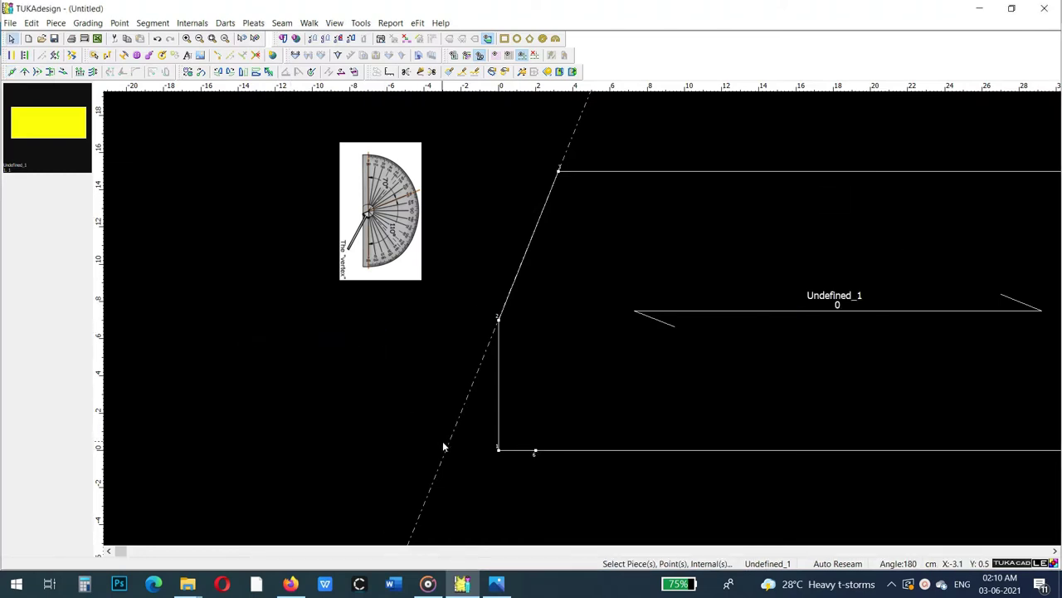
{"action": "left_click", "coordinate": [500, 452]}
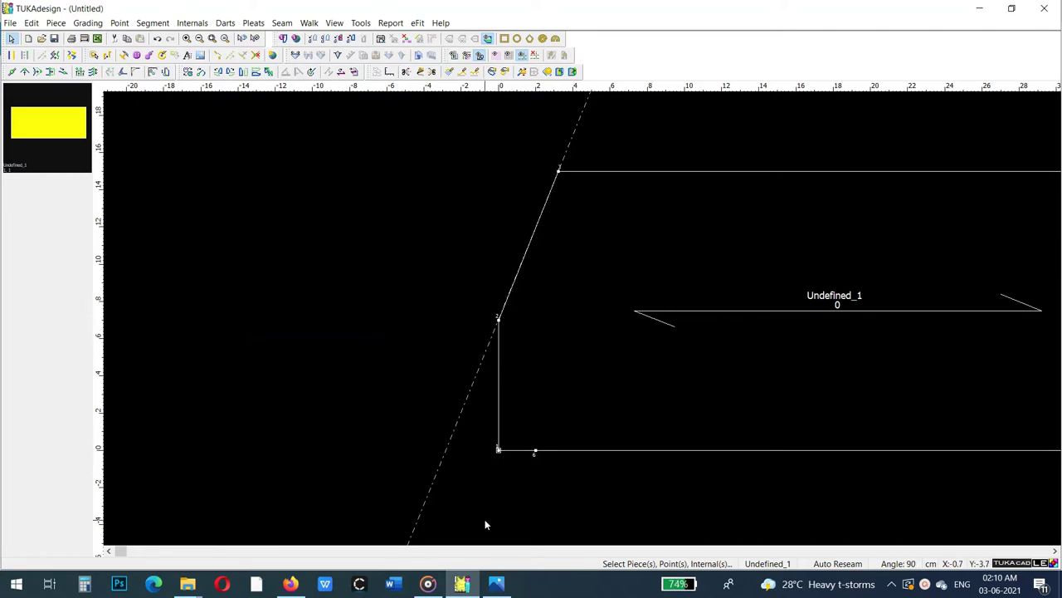
{"action": "key", "text": "Delete"}
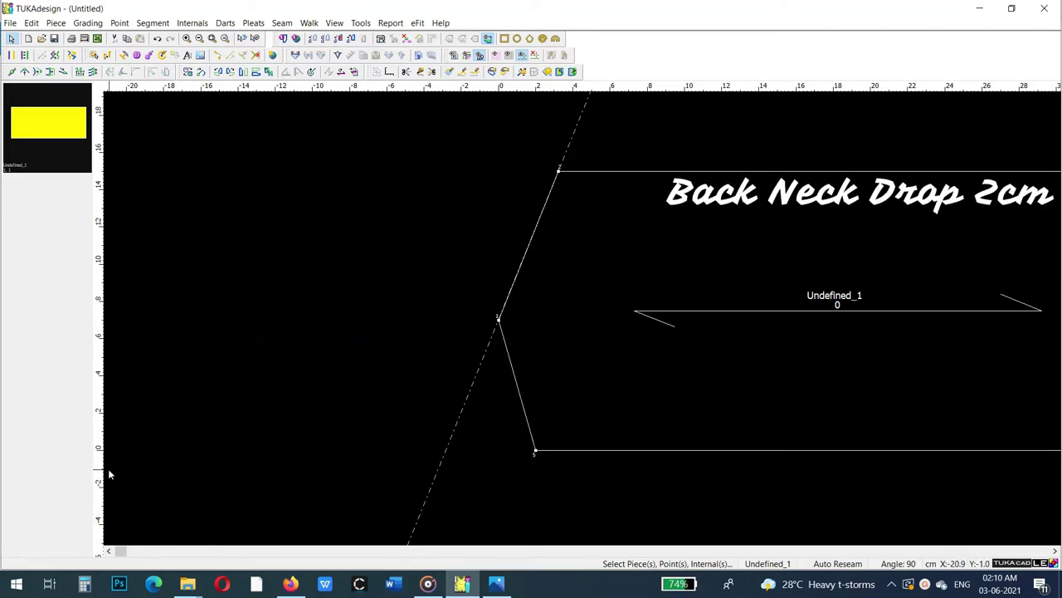
- Drag a vertical guide line out to the neck point
{"action": "scroll", "coordinate": [816, 340], "scroll_direction": "down", "scroll_amount": 3}
{"action": "scroll", "coordinate": [583, 327], "scroll_direction": "up", "scroll_amount": 2}
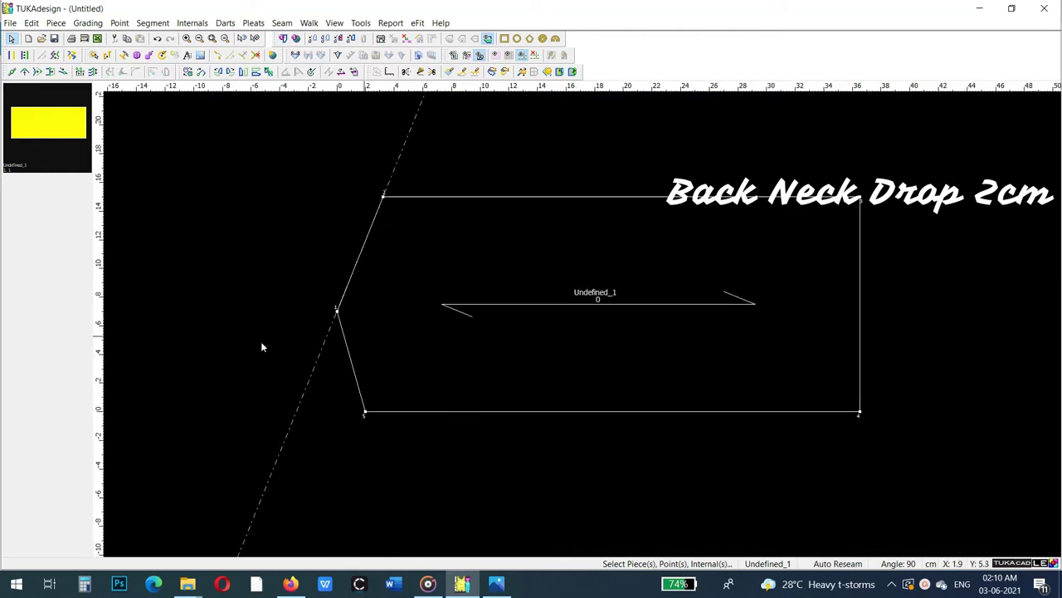
{"action": "mouse_move", "coordinate": [104, 347]}
{"action": "left_mouse_down"}
{"action": "mouse_move", "coordinate": [242, 335]}
{"action": "mouse_move", "coordinate": [339, 308]}
{"action": "left_mouse_up"}
- Set the guide line's offset to 13.5 cm for the armhole drop
{"action": "double_click", "coordinate": [336, 265]}
{"action": "left_click", "coordinate": [497, 583]}
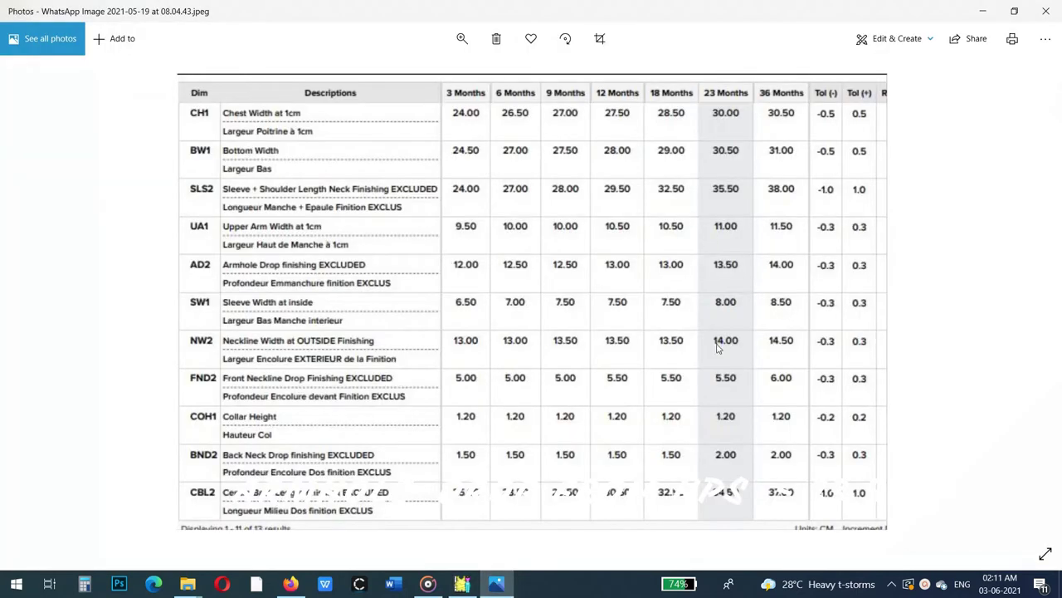
{"action": "key", "text": "alt+Tab"}
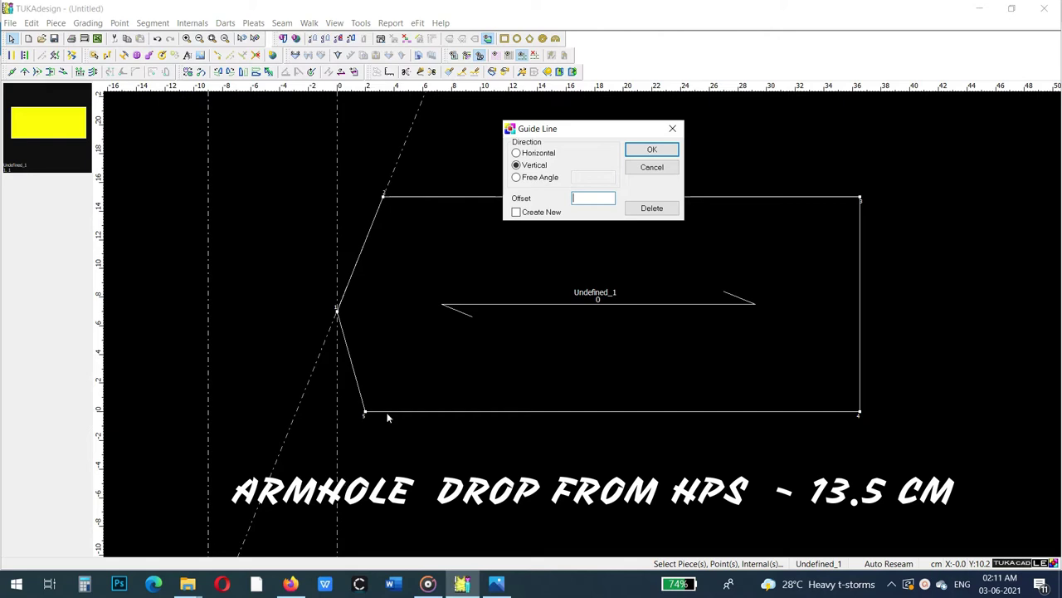
{"action": "type", "text": "13.5"}
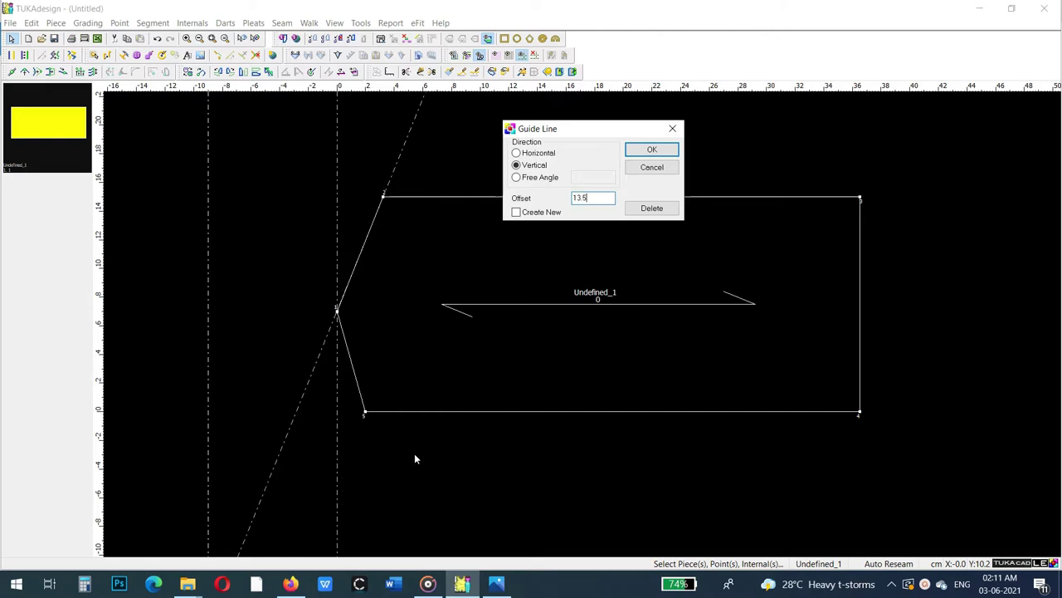
{"action": "key", "text": "Return"}
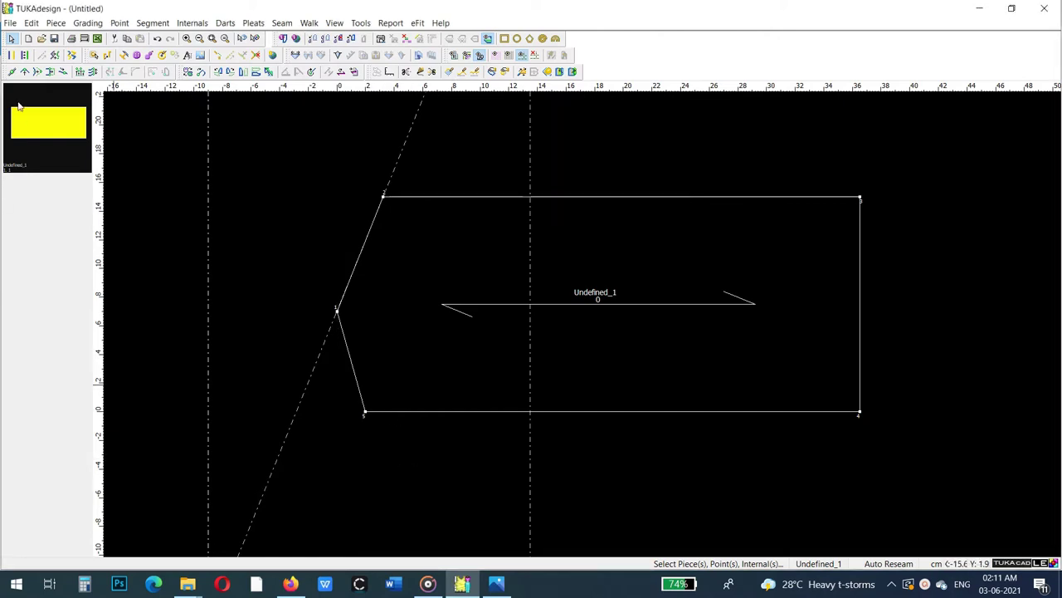
- Add a point on the top edge where the guide line crosses it
{"action": "left_click", "coordinate": [13, 72]}
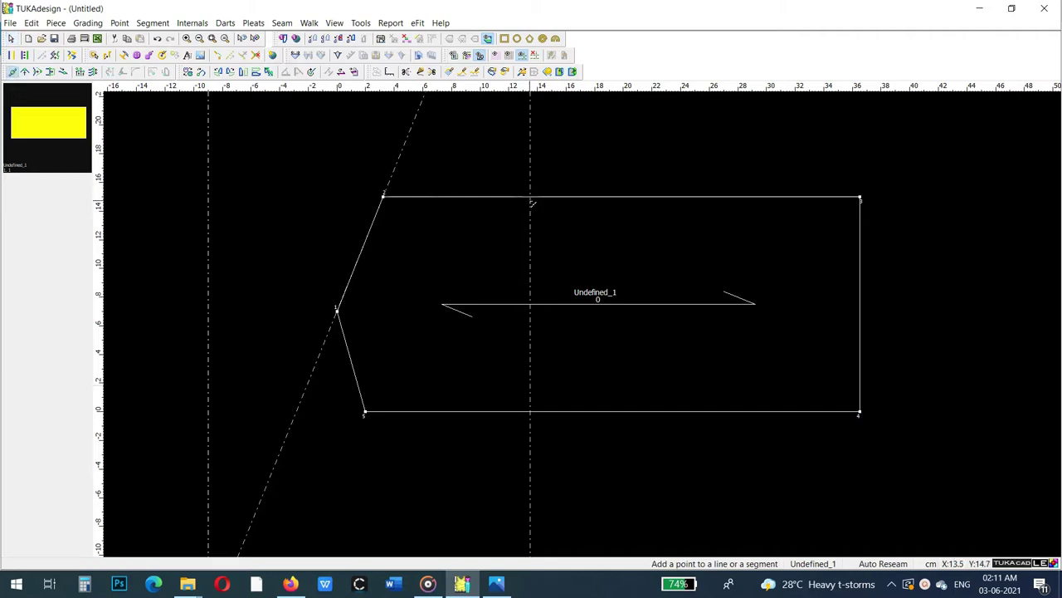
{"action": "left_click", "coordinate": [532, 197]}
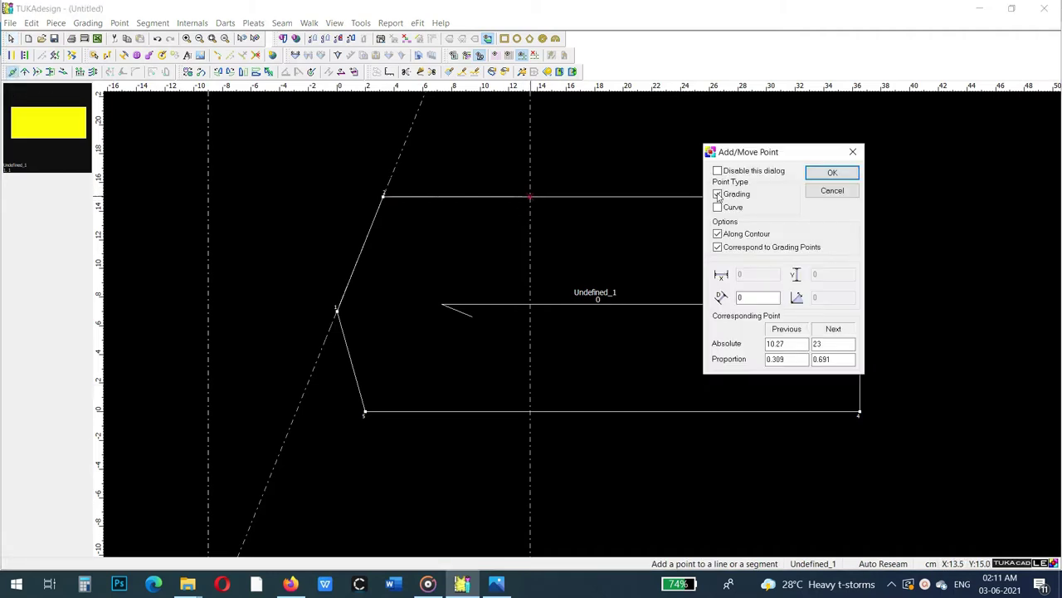
{"action": "left_click", "coordinate": [819, 174]}
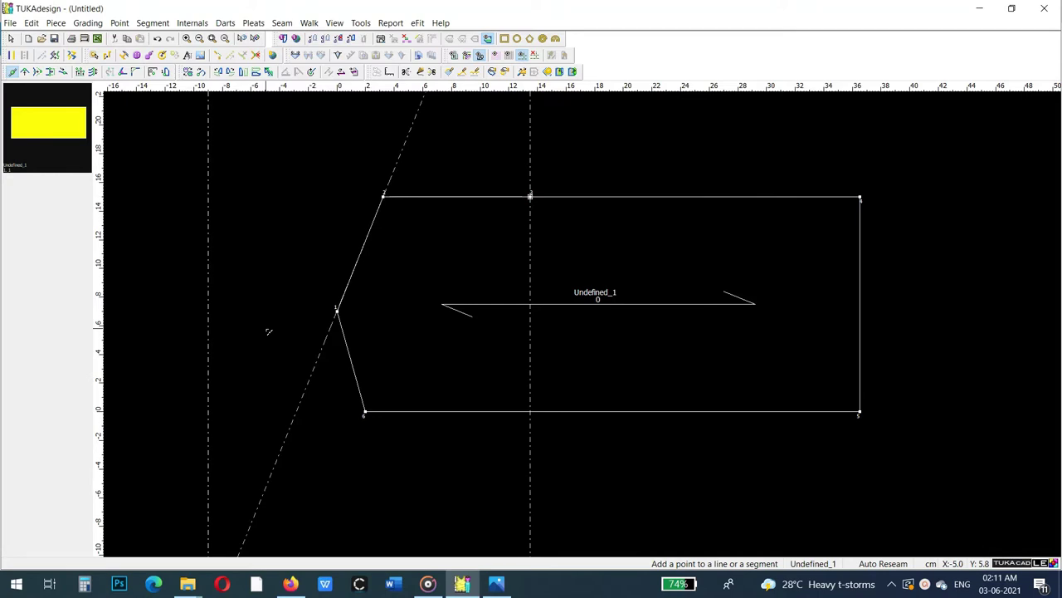
{"action": "right_click", "coordinate": [269, 335]}
{"action": "left_click", "coordinate": [285, 336]}
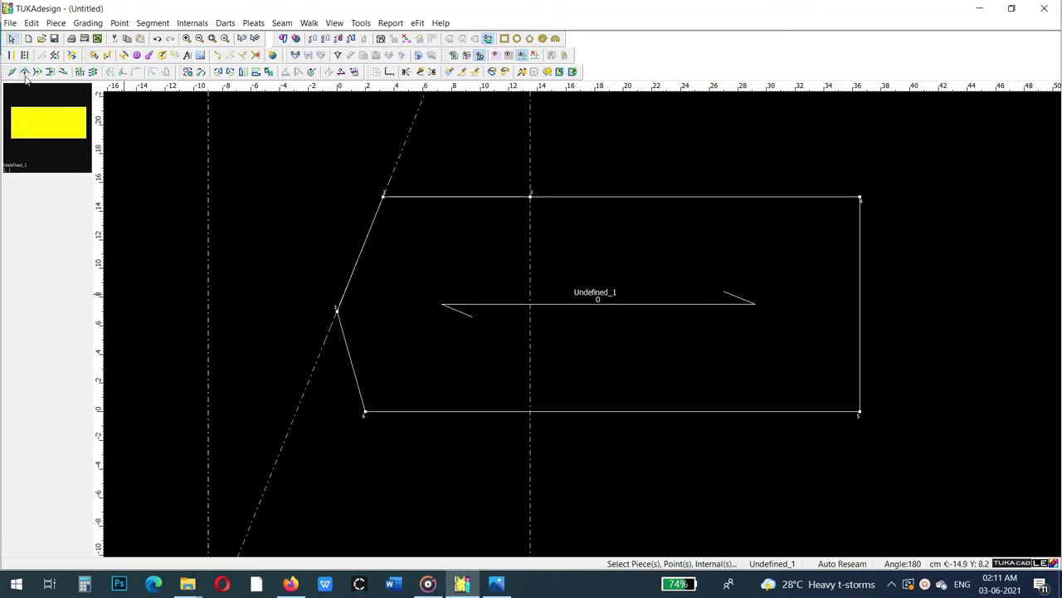
- Move the vertical guide line to the piece's bottom-left corner
{"action": "right_click", "coordinate": [218, 268]}
{"action": "left_click", "coordinate": [241, 274]}
{"action": "left_click_drag", "start_coordinate": [211, 461], "coordinate": [365, 423]}
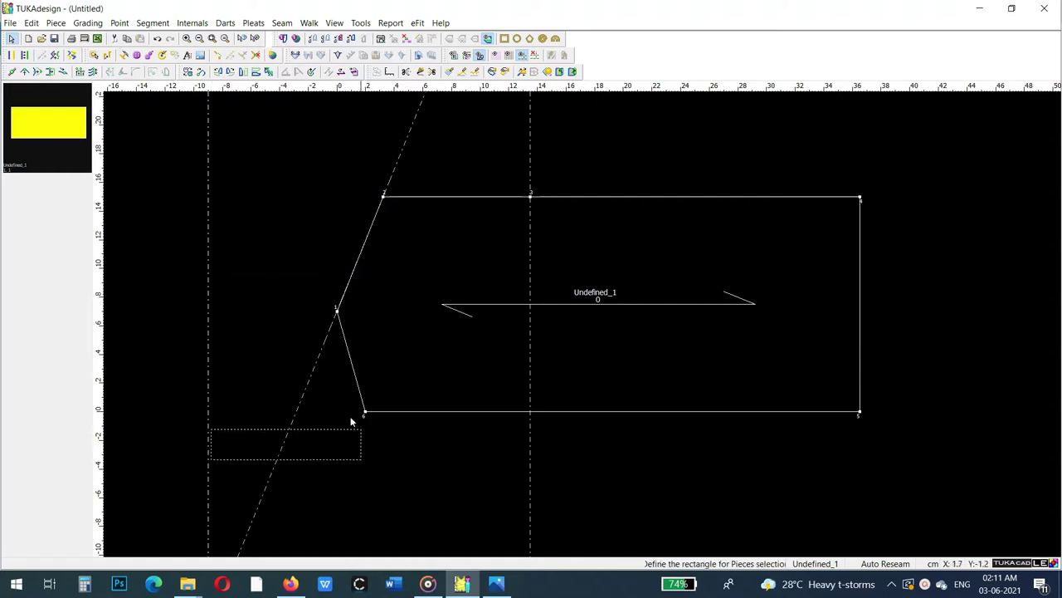
- Bend the lower slanted edge into a smooth inward neckline curve
{"action": "left_click", "coordinate": [25, 72]}
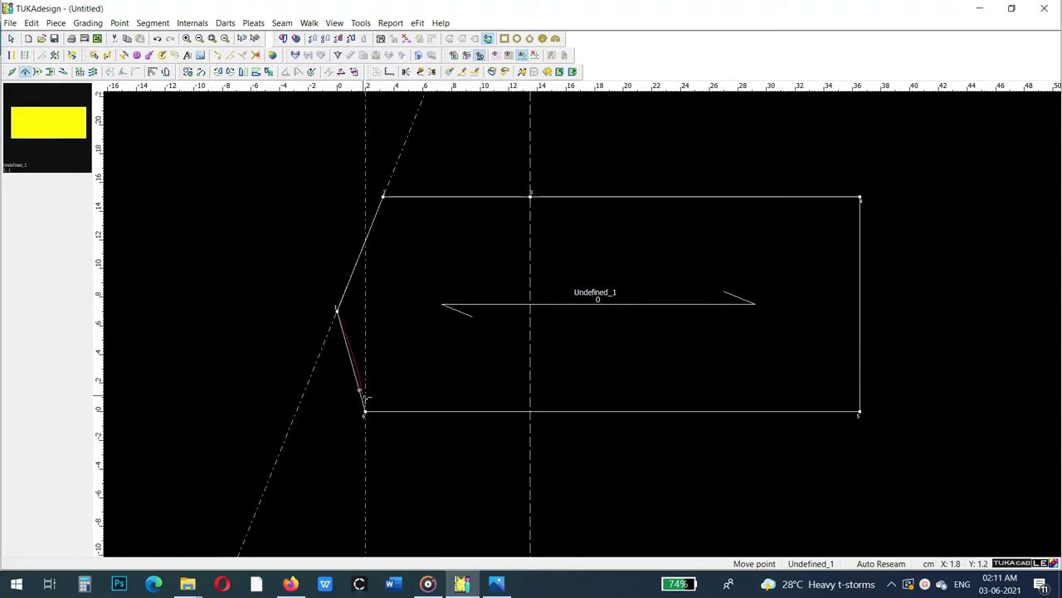
{"action": "left_click", "coordinate": [365, 399]}
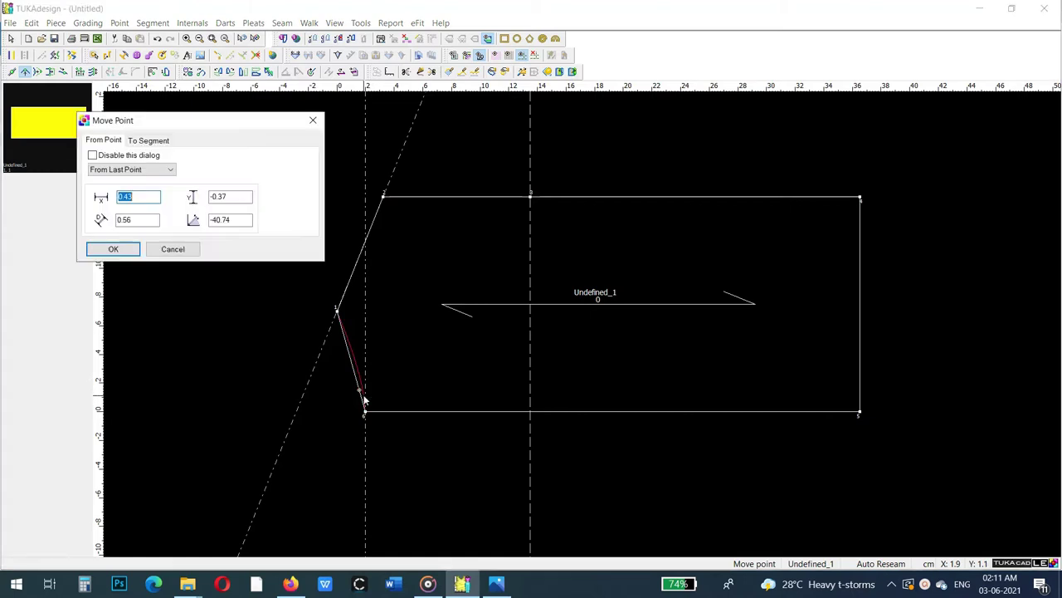
{"action": "left_click", "coordinate": [113, 249]}
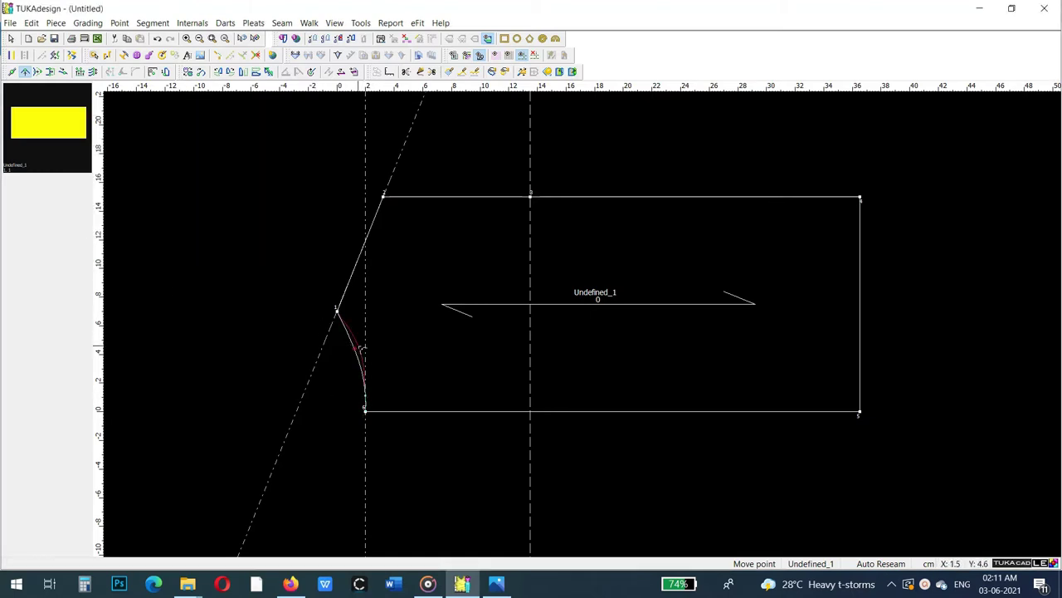
{"action": "left_click", "coordinate": [363, 341]}
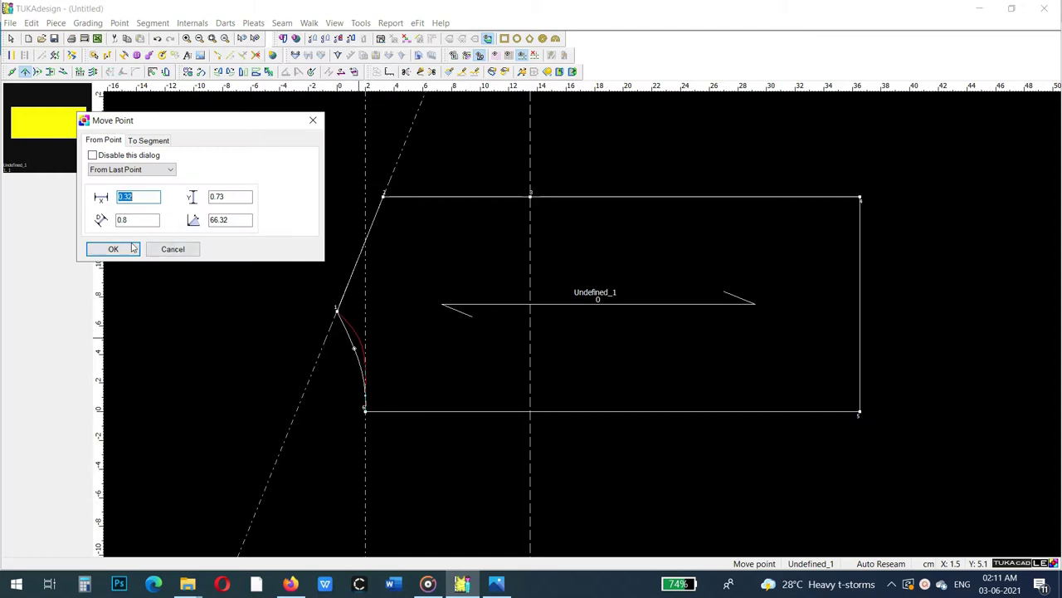
{"action": "left_click", "coordinate": [106, 248]}
{"action": "scroll", "coordinate": [586, 328], "scroll_direction": "down", "scroll_amount": 2}
{"action": "scroll", "coordinate": [586, 329], "scroll_direction": "up", "scroll_amount": 2}
{"action": "scroll", "coordinate": [586, 329], "scroll_direction": "down", "scroll_amount": 1}
{"action": "right_click", "coordinate": [237, 277]}
{"action": "left_click", "coordinate": [278, 282]}
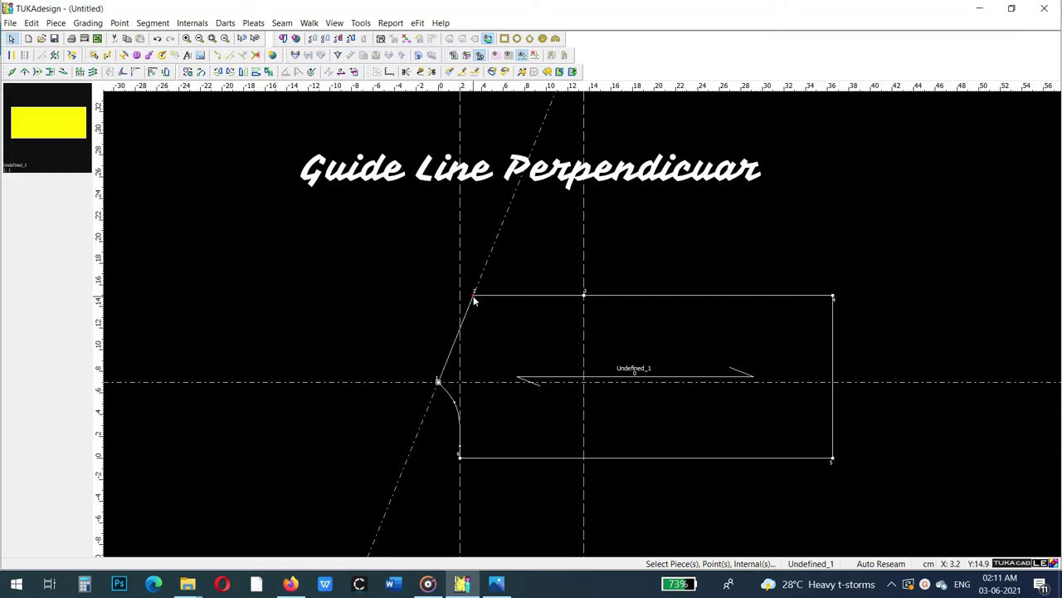
- Add a guide perpendicular to the raglan edge at a 35.5 cm offset for sleeve length
{"action": "left_click", "coordinate": [152, 22]}
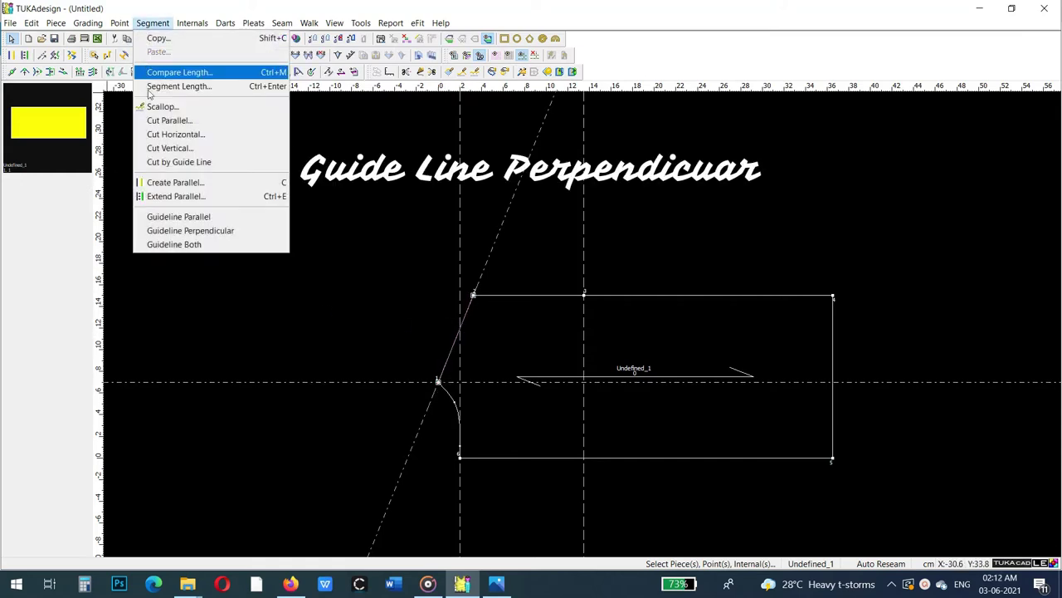
{"action": "left_click", "coordinate": [181, 230]}
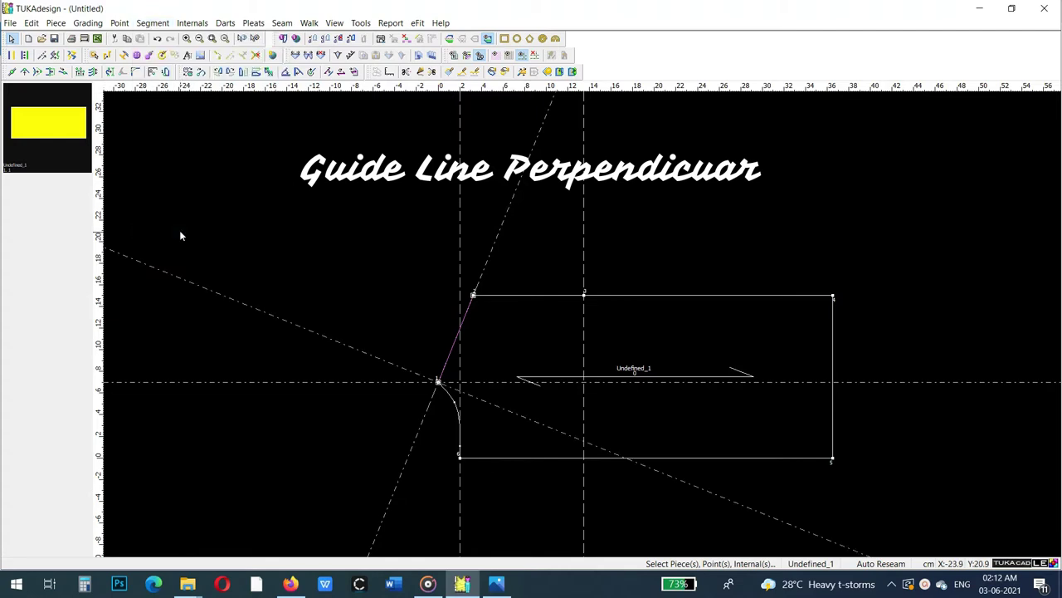
{"action": "double_click", "coordinate": [332, 341]}
{"action": "type", "text": "34"}
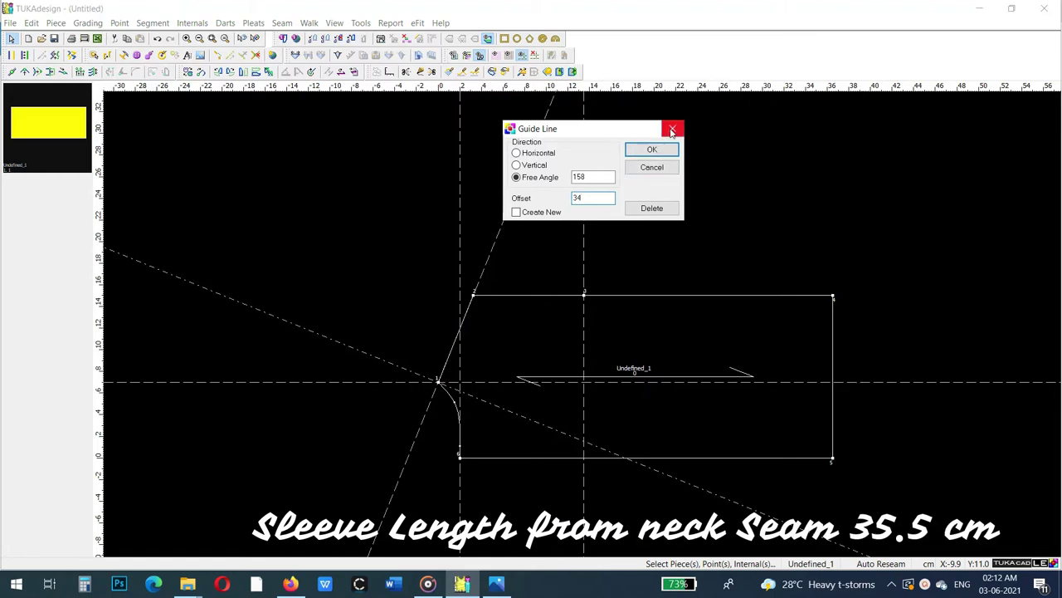
{"action": "left_click", "coordinate": [651, 149]}
{"action": "left_click", "coordinate": [496, 583]}
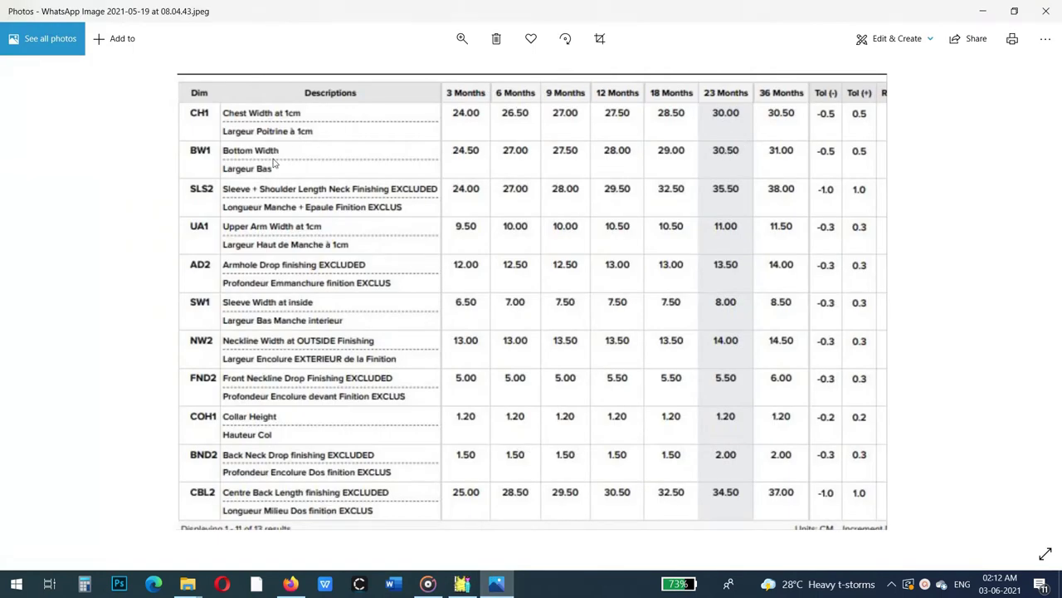
{"action": "key", "text": "alt+Tab"}
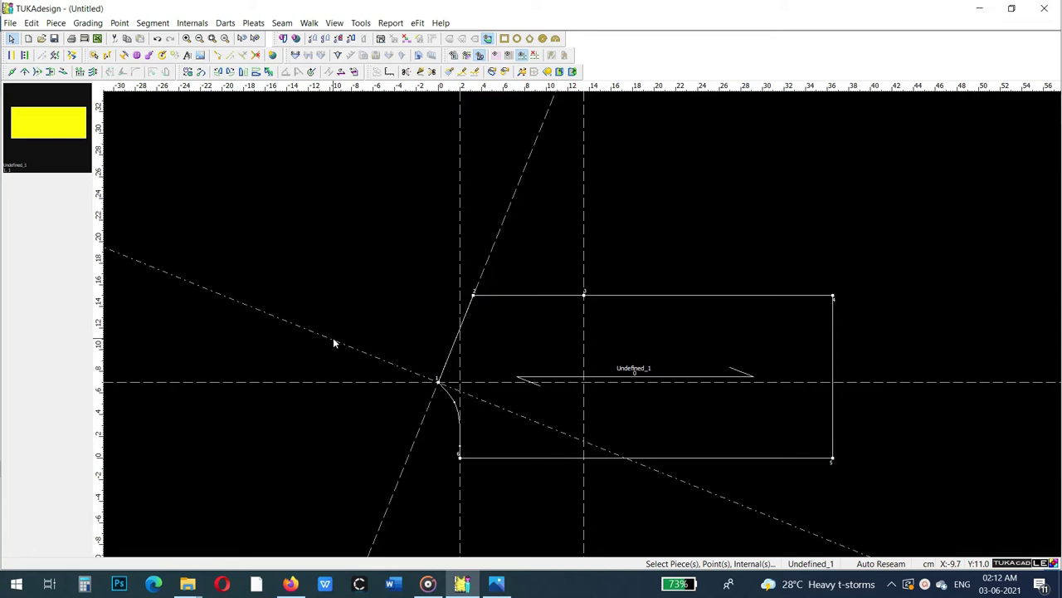
{"action": "double_click", "coordinate": [333, 341]}
{"action": "type", "text": "35.5"}
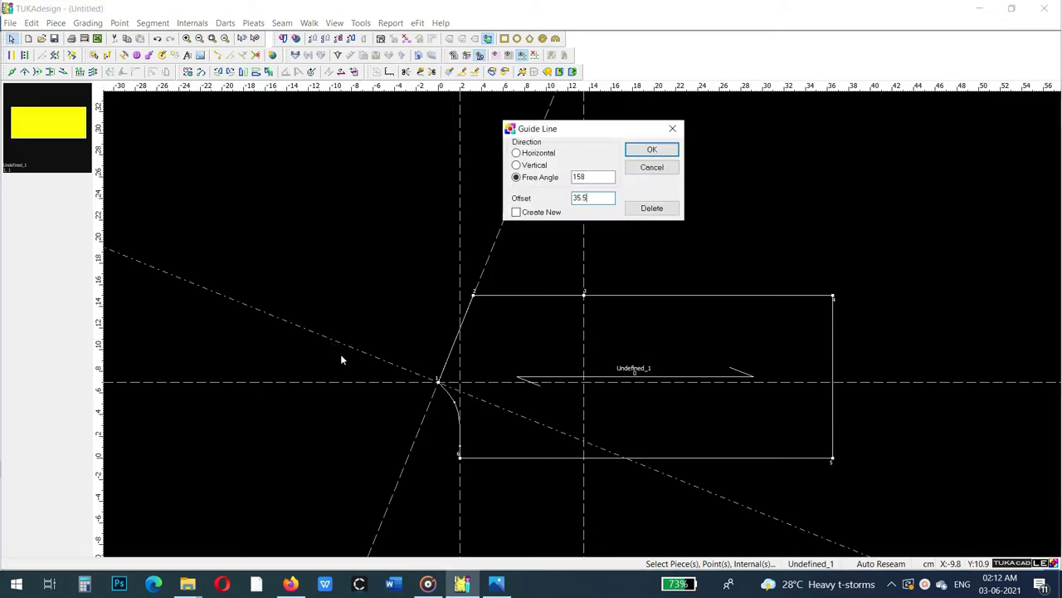
{"action": "left_click", "coordinate": [652, 149]}
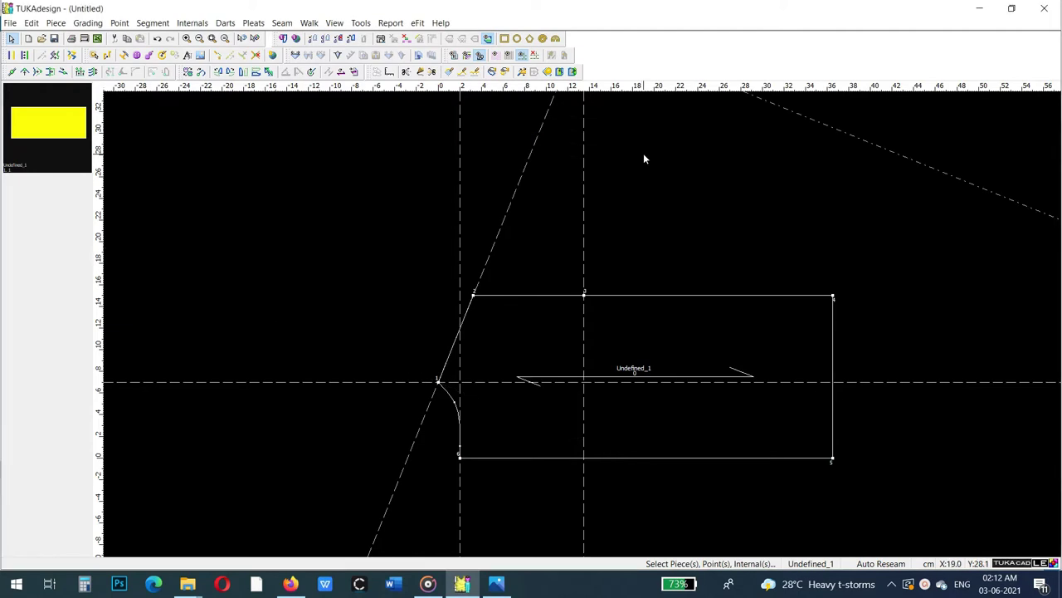
- Move the top-left corner onto the guide lines' intersection, making a 35.5 cm raglan edge
{"action": "scroll", "coordinate": [643, 153], "scroll_direction": "down", "scroll_amount": 2}
{"action": "scroll", "coordinate": [583, 334], "scroll_direction": "up", "scroll_amount": 2}
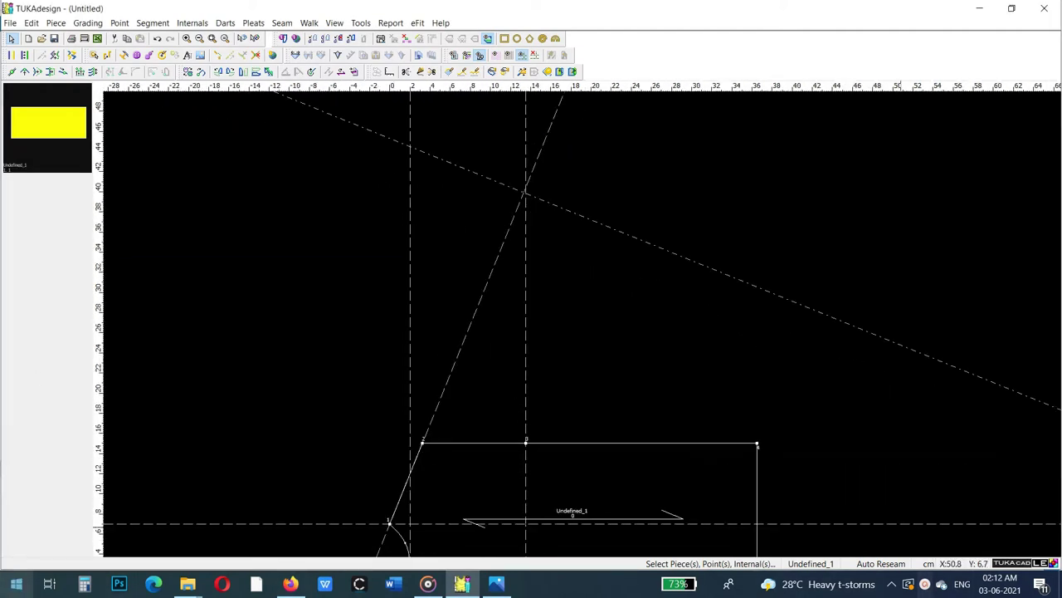
{"action": "left_click", "coordinate": [25, 71]}
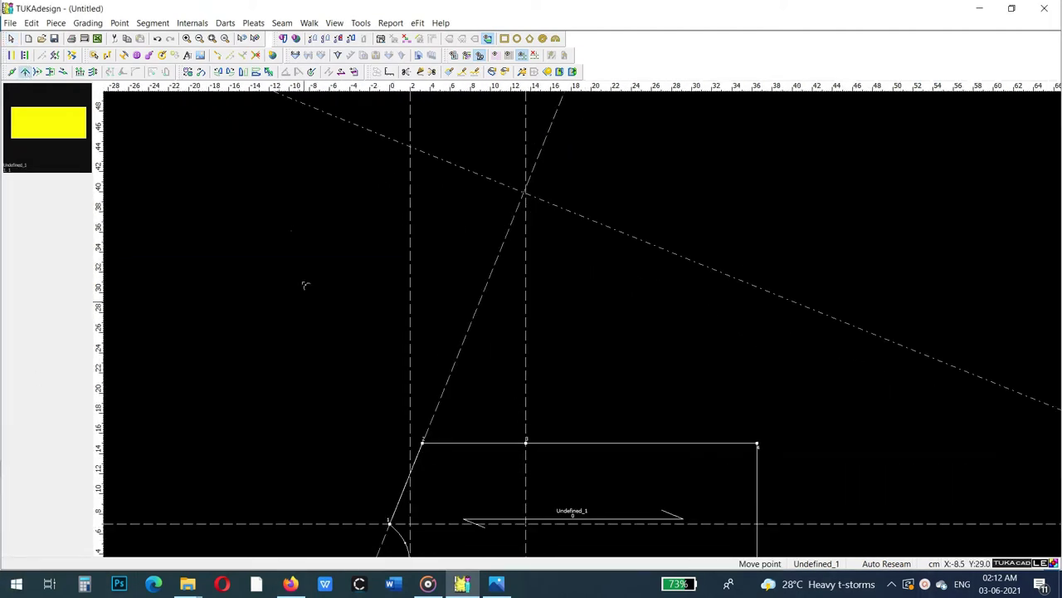
{"action": "left_click", "coordinate": [424, 444]}
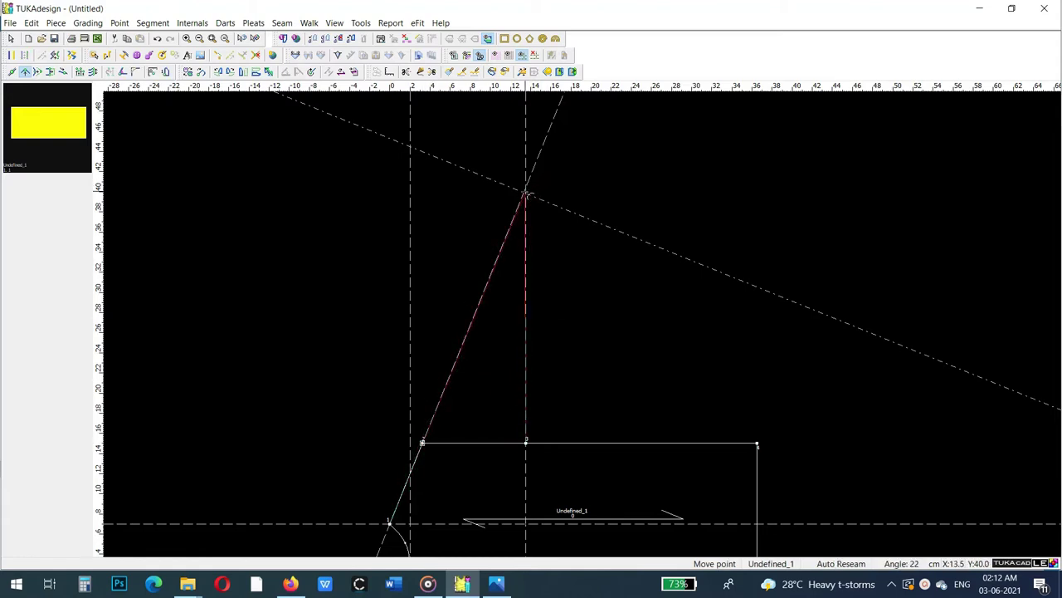
{"action": "left_click", "coordinate": [525, 195]}
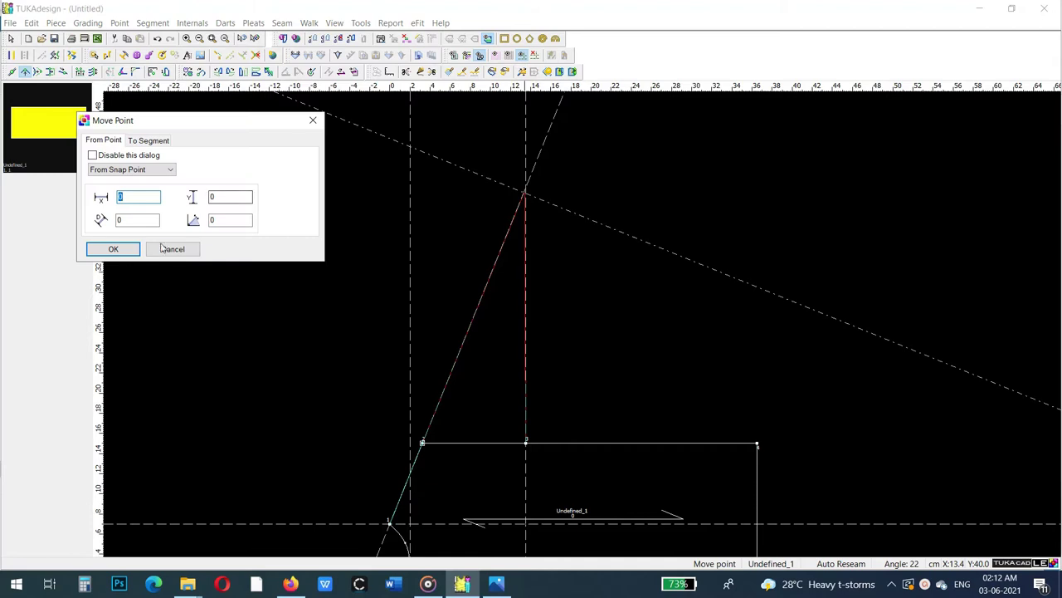
{"action": "left_click", "coordinate": [106, 246]}
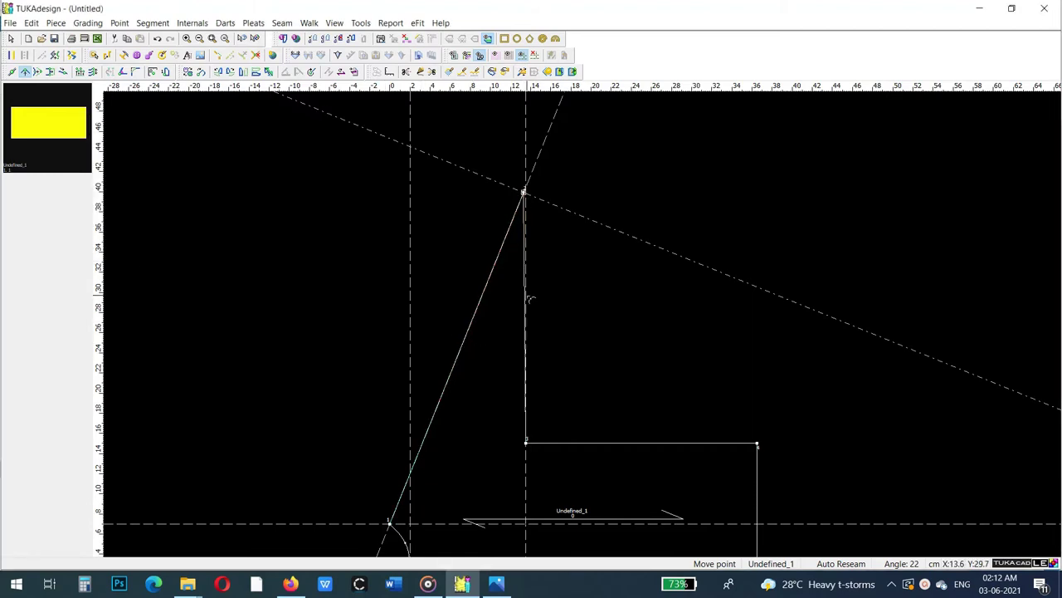
- Move the underarm point onto the sleeve-length guide to form the 8 cm sleeve opening
{"action": "left_click", "coordinate": [540, 268]}
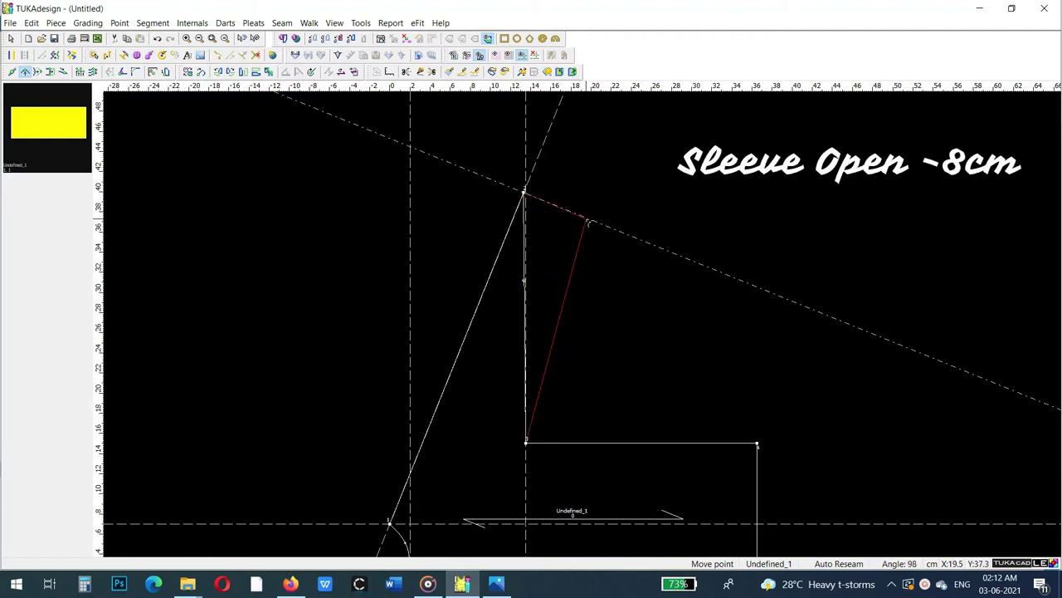
{"action": "left_click", "coordinate": [586, 223]}
{"action": "left_click", "coordinate": [123, 251]}
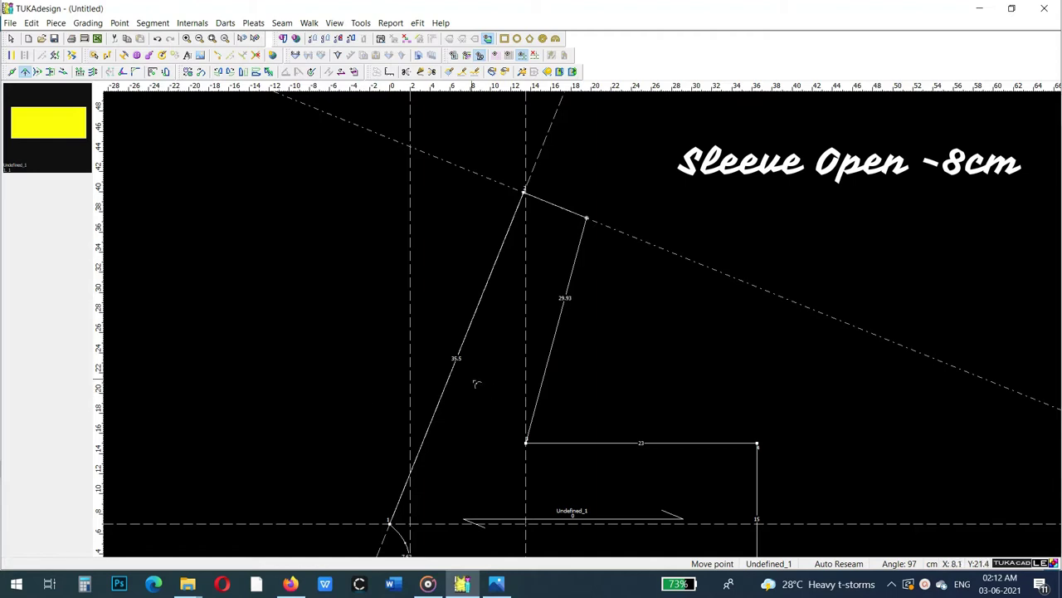
{"action": "scroll", "coordinate": [586, 329], "scroll_direction": "up", "scroll_amount": 2}
{"action": "scroll", "coordinate": [581, 322], "scroll_direction": "down", "scroll_amount": 1}
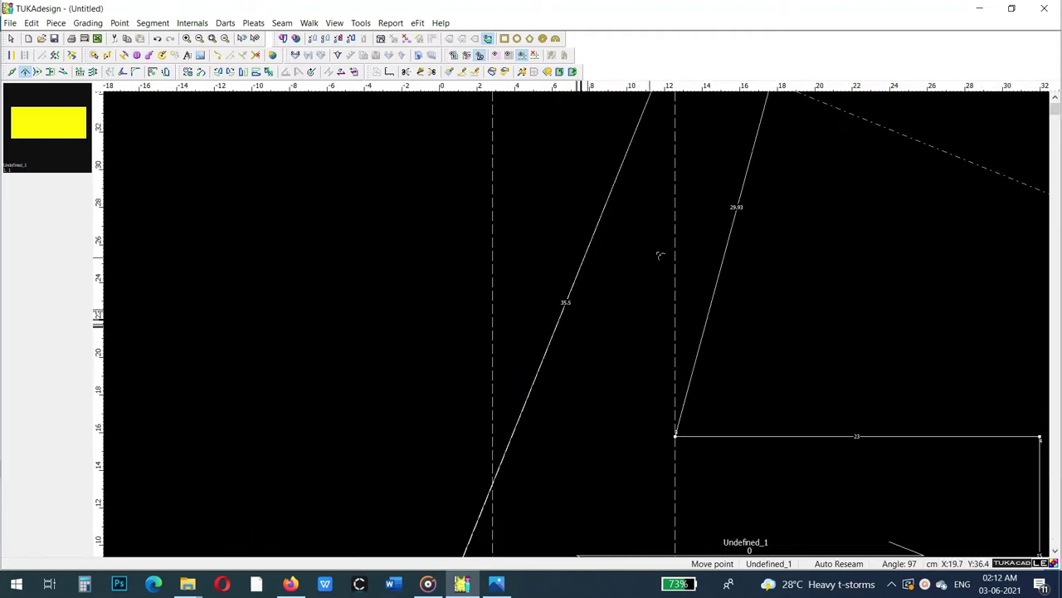
{"action": "scroll", "coordinate": [586, 327], "scroll_direction": "down", "scroll_amount": 4}
{"action": "scroll", "coordinate": [586, 327], "scroll_direction": "up", "scroll_amount": 2}
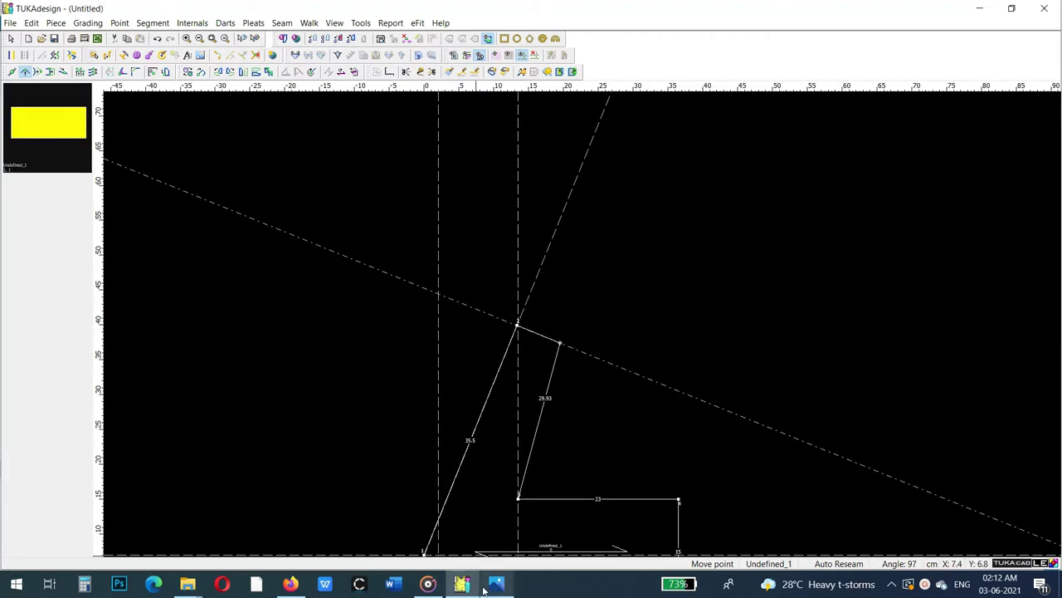
{"action": "left_click", "coordinate": [496, 583]}
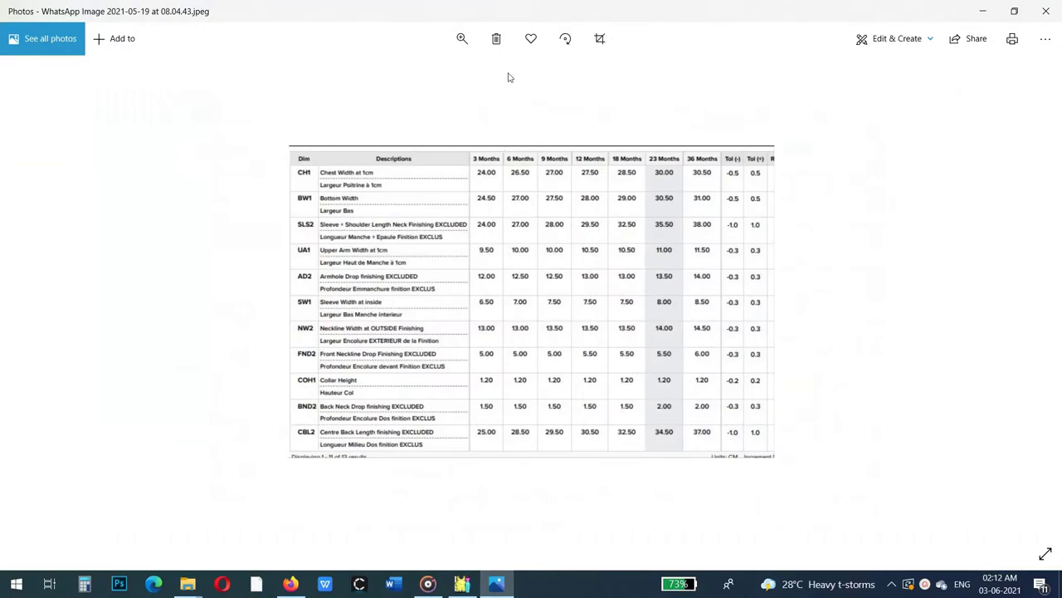
{"action": "left_click", "coordinate": [462, 39]}
{"action": "left_click_drag", "start_coordinate": [463, 74], "coordinate": [455, 75]}
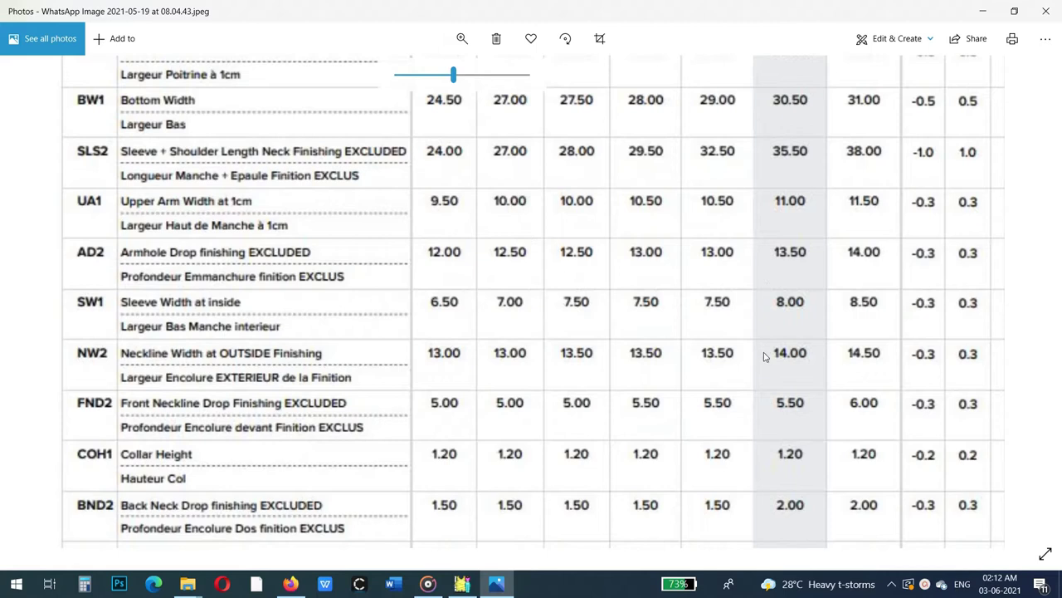
{"action": "key", "text": "alt+Tab"}
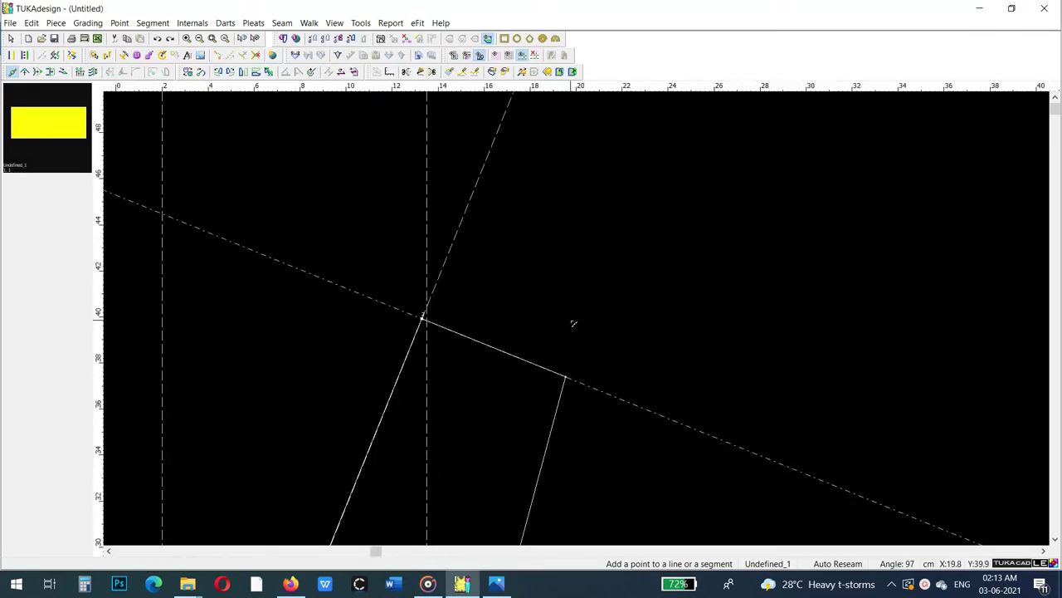
- Inspect the corner point's details in the point dialog
{"action": "right_click", "coordinate": [573, 323]}
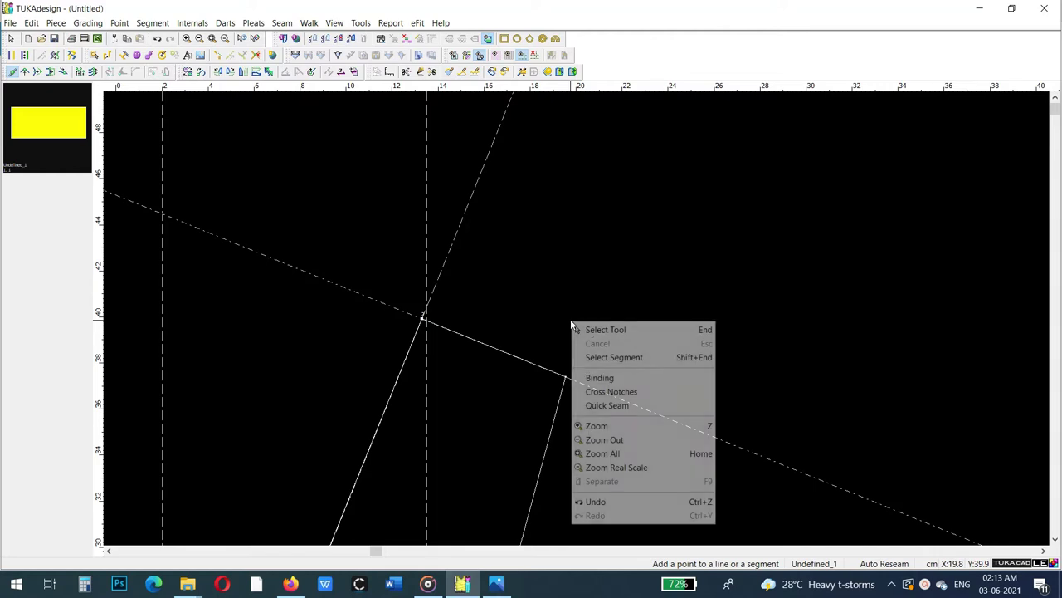
{"action": "left_click", "coordinate": [591, 327]}
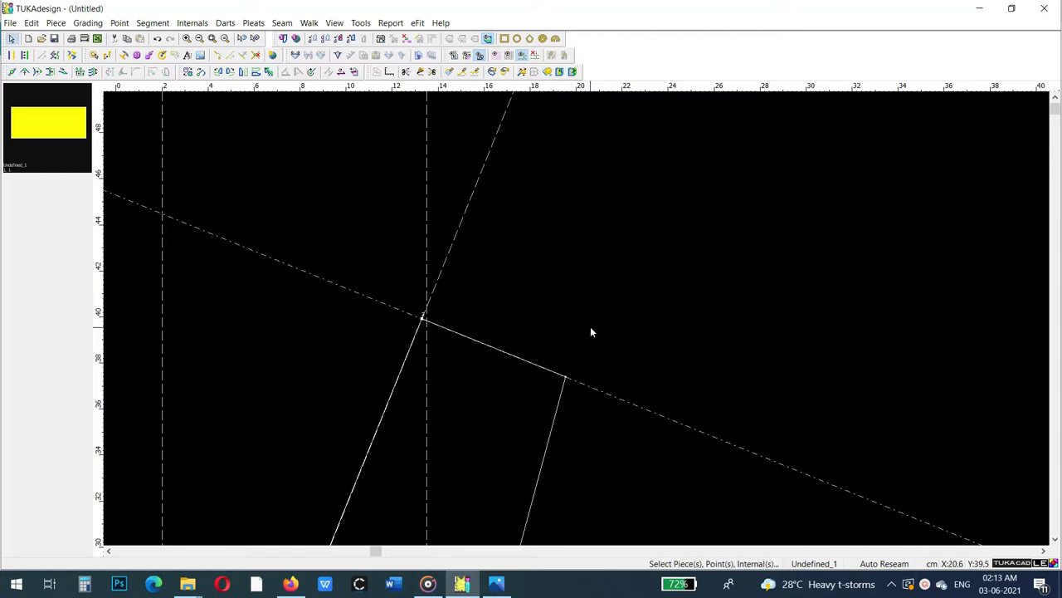
{"action": "scroll", "coordinate": [576, 319], "scroll_direction": "down", "scroll_amount": 1}
{"action": "scroll", "coordinate": [576, 323], "scroll_direction": "down", "scroll_amount": 1}
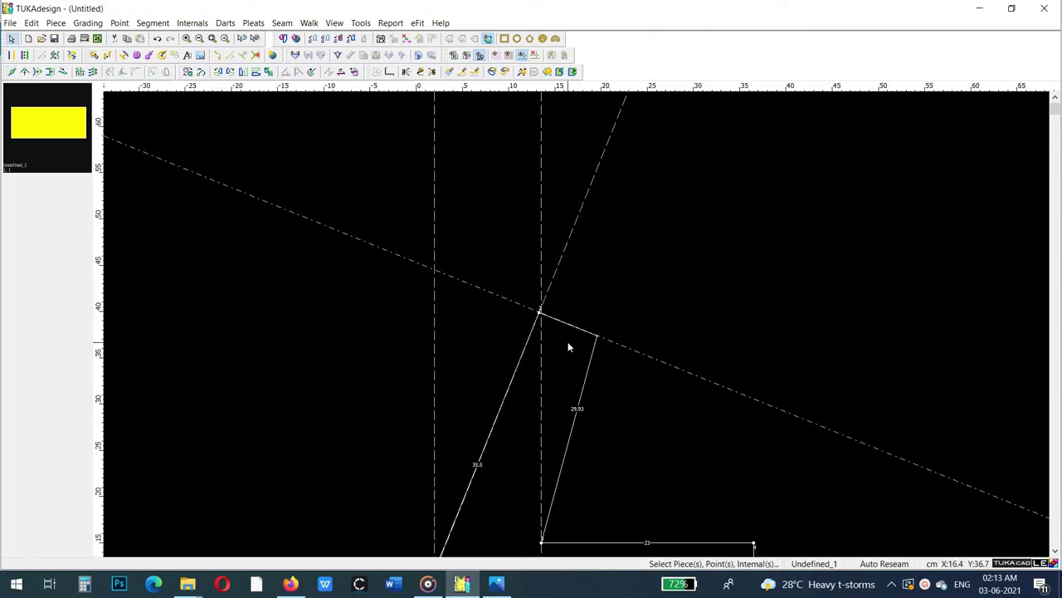
{"action": "scroll", "coordinate": [576, 321], "scroll_direction": "up", "scroll_amount": 1}
{"action": "scroll", "coordinate": [577, 323], "scroll_direction": "up", "scroll_amount": 1}
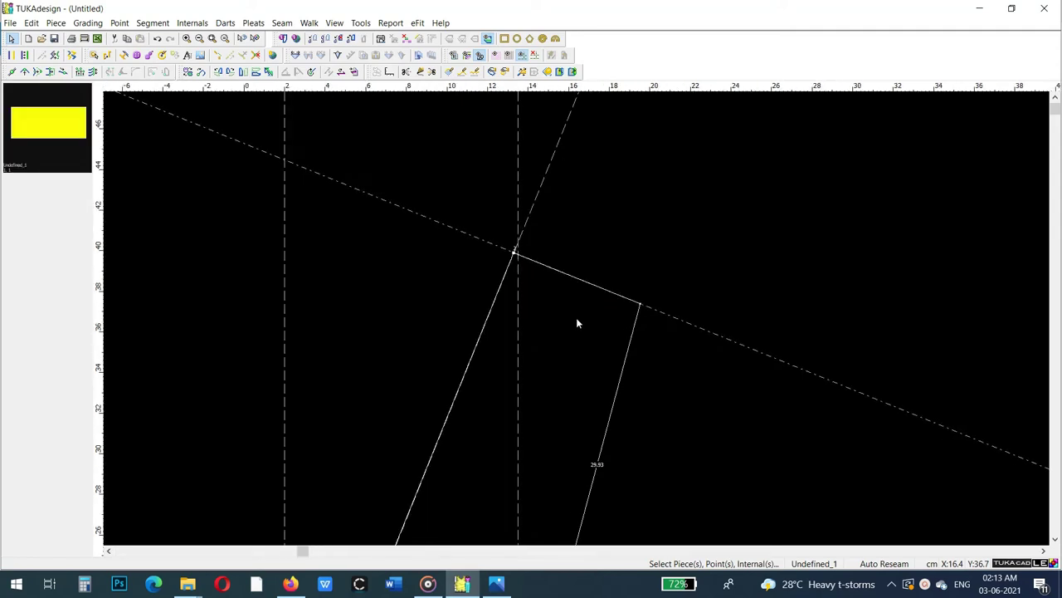
{"action": "double_click", "coordinate": [640, 305]}
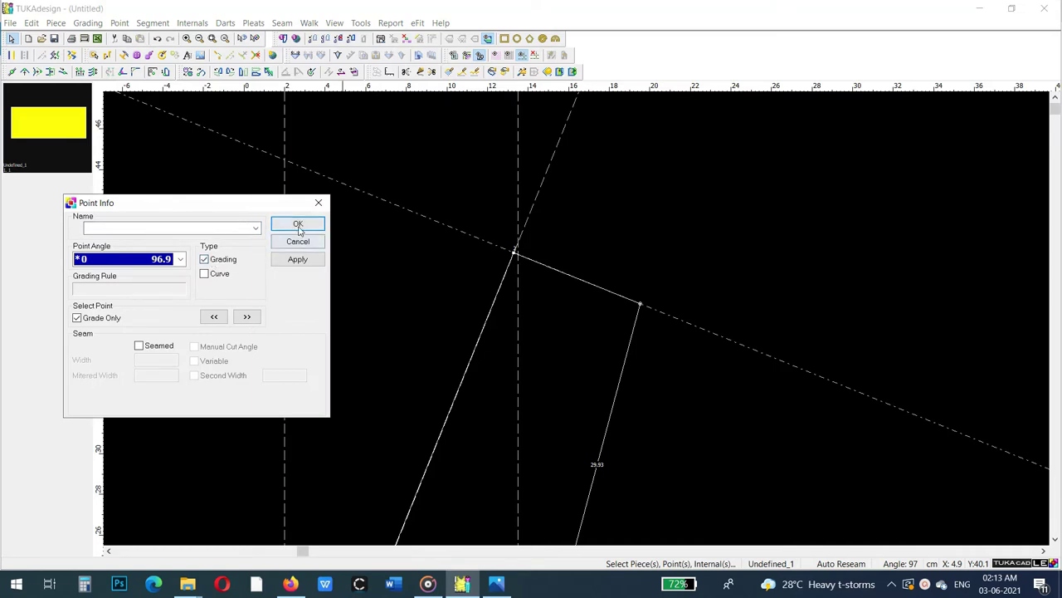
{"action": "left_click", "coordinate": [298, 224]}
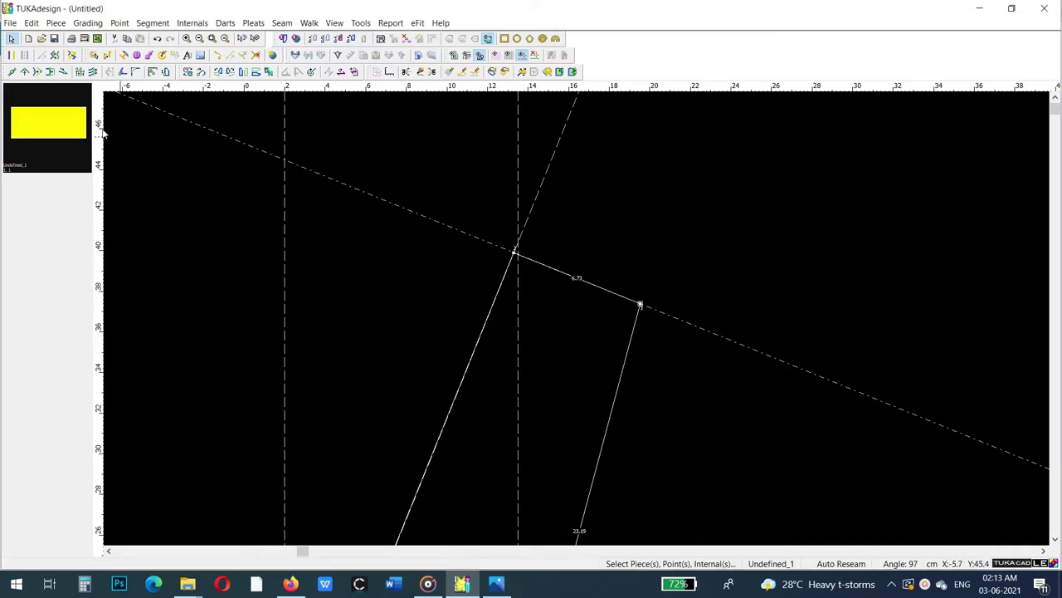
- Move the corner point by X offset 1, then fine-adjust it so the sleeve opening is 8.11 cm
{"action": "left_click", "coordinate": [25, 72]}
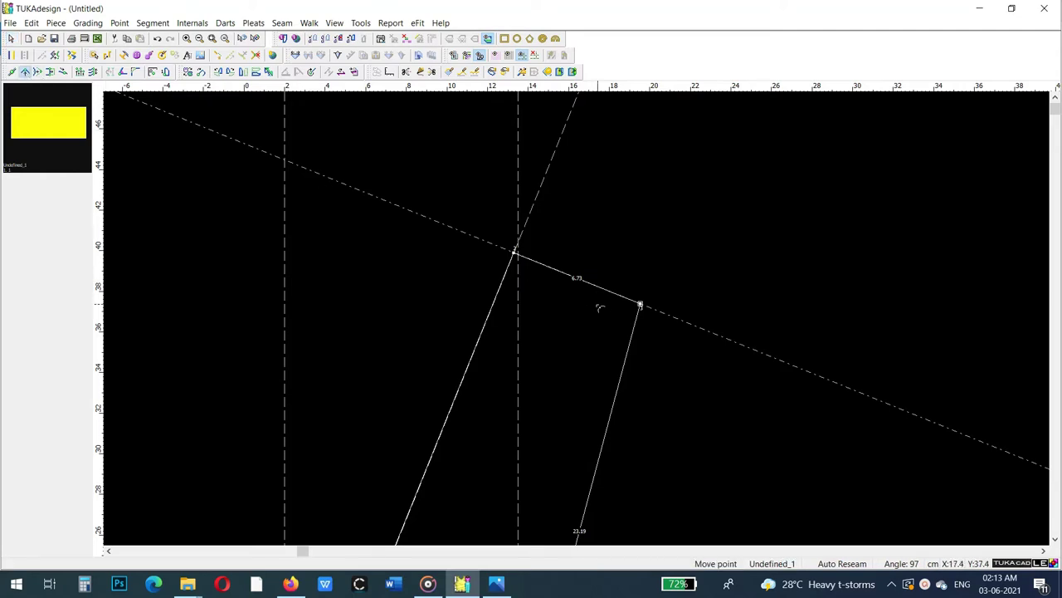
{"action": "left_click", "coordinate": [644, 307]}
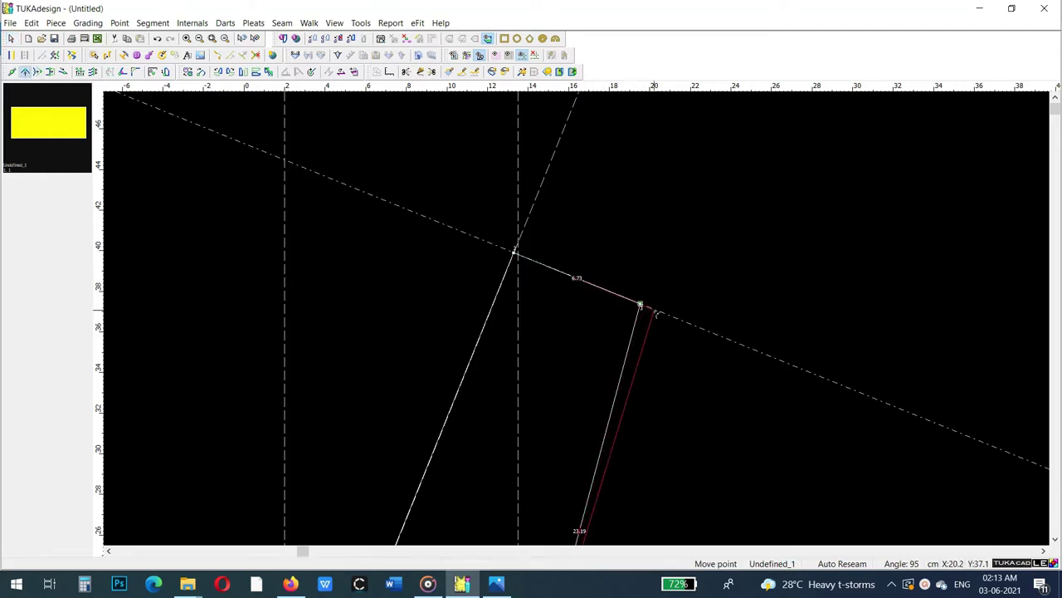
{"action": "key", "text": "Escape"}
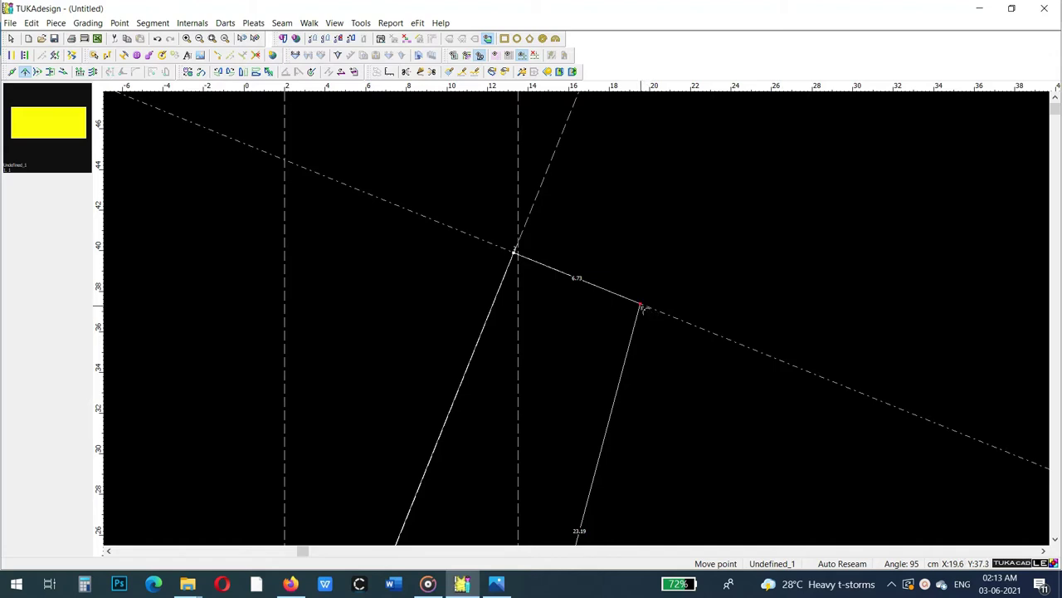
{"action": "left_click", "coordinate": [655, 312]}
{"action": "left_click", "coordinate": [656, 313]}
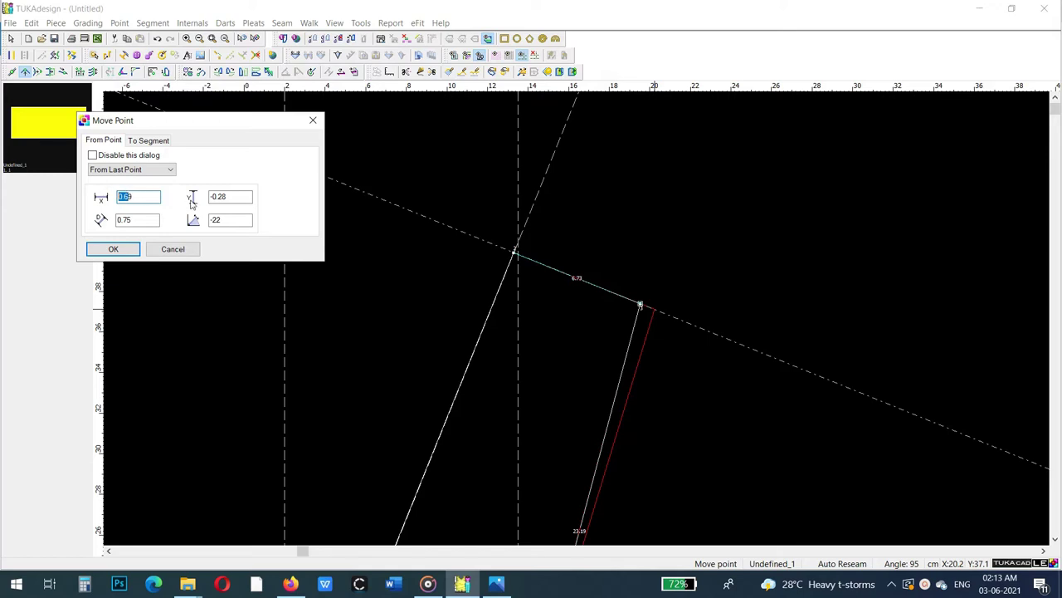
{"action": "type", "text": "1.27"}
{"action": "left_click", "coordinate": [116, 249]}
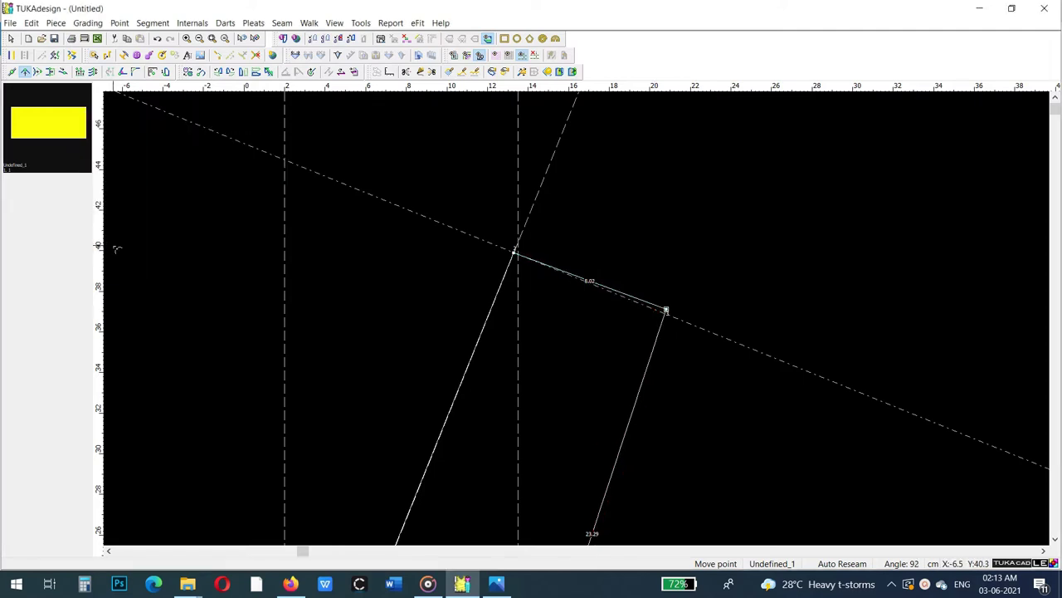
{"action": "left_click", "coordinate": [667, 312]}
{"action": "left_click", "coordinate": [667, 318]}
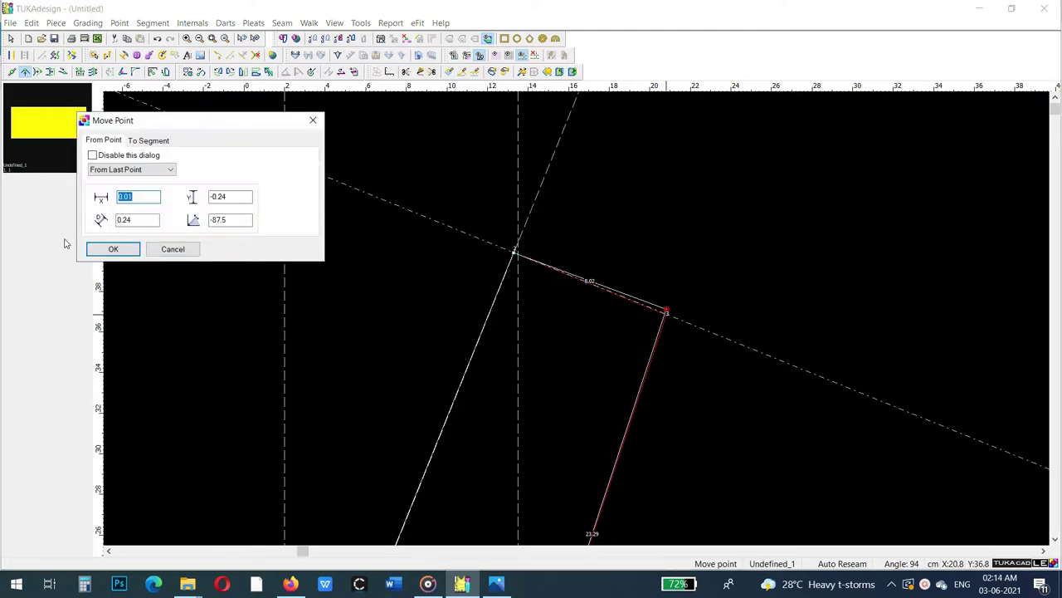
{"action": "left_click", "coordinate": [99, 249]}
{"action": "scroll", "coordinate": [579, 327], "scroll_direction": "down", "scroll_amount": 2}
- Add a point at proportion 0.5 on the 7.62 cm neck edge, making two 3.81 cm halves
{"action": "scroll", "coordinate": [578, 327], "scroll_direction": "down", "scroll_amount": 2}
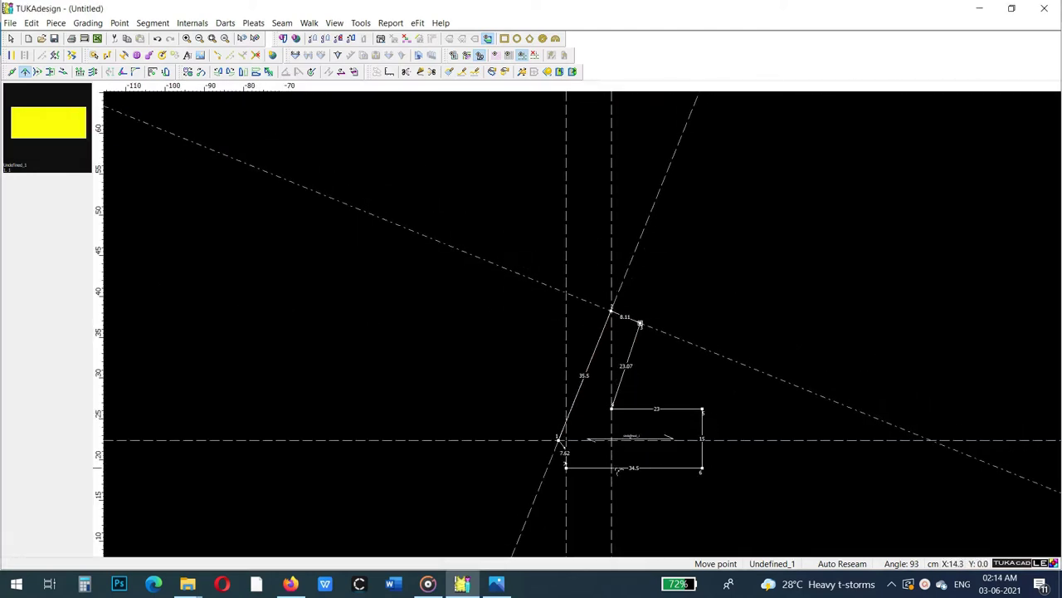
{"action": "scroll", "coordinate": [586, 327], "scroll_direction": "up", "scroll_amount": 3}
{"action": "scroll", "coordinate": [586, 327], "scroll_direction": "down", "scroll_amount": 1}
{"action": "scroll", "coordinate": [558, 322], "scroll_direction": "up", "scroll_amount": 1}
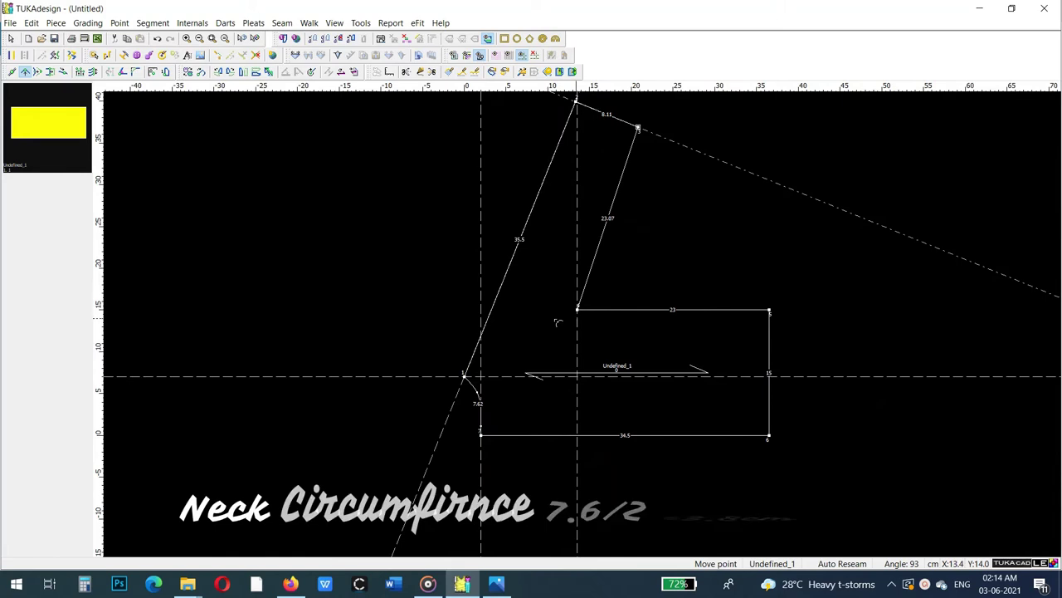
{"action": "left_click", "coordinate": [13, 73]}
{"action": "left_click", "coordinate": [481, 405]}
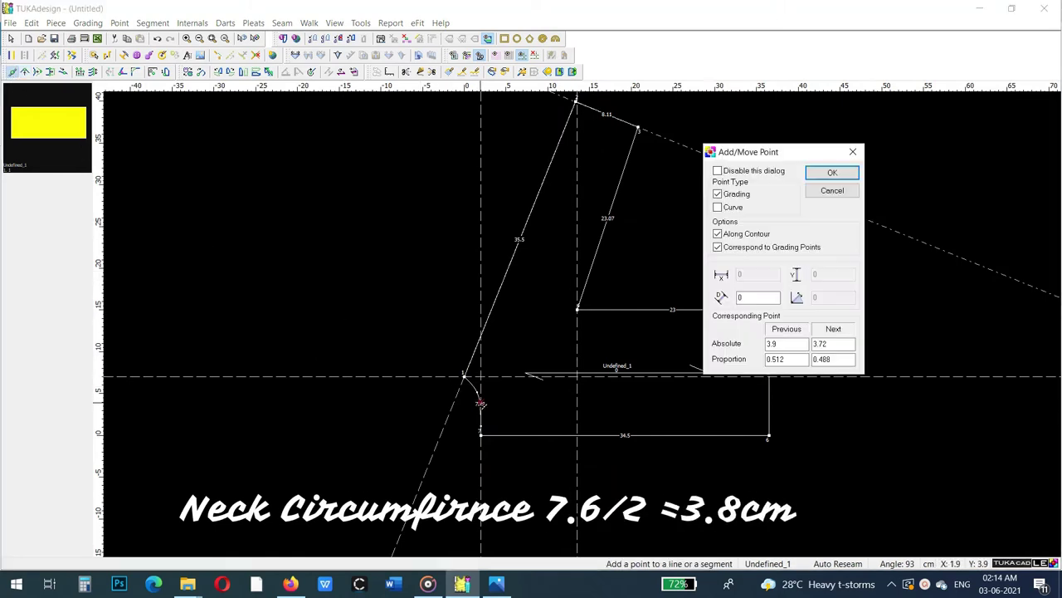
{"action": "double_click", "coordinate": [786, 358]}
{"action": "key", "text": "BackSpace"}
{"action": "type", "text": "5"}
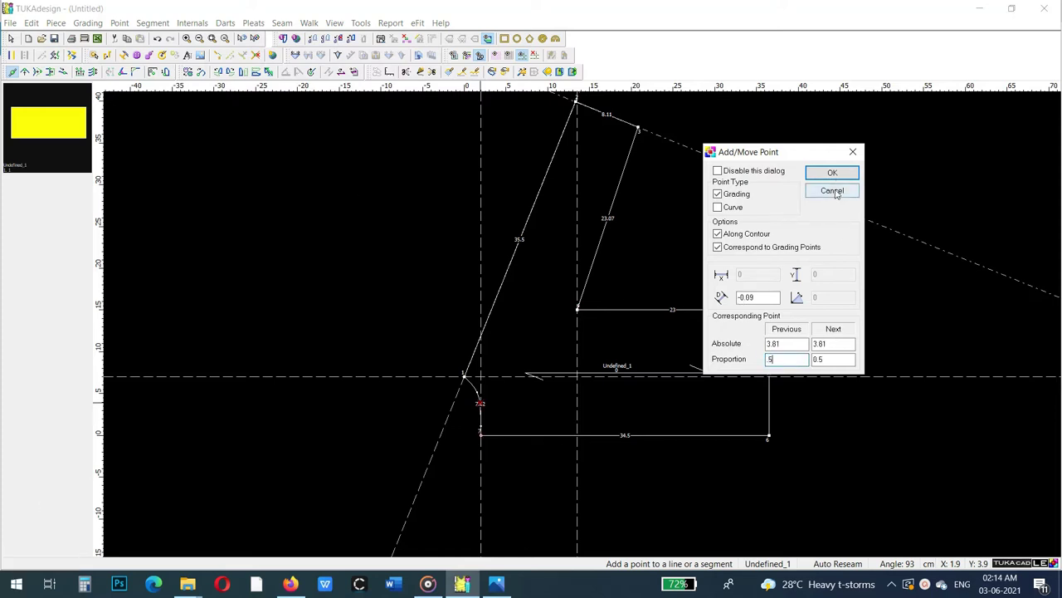
{"action": "left_click", "coordinate": [833, 172]}
{"action": "right_click", "coordinate": [289, 231]}
{"action": "left_click", "coordinate": [322, 238]}
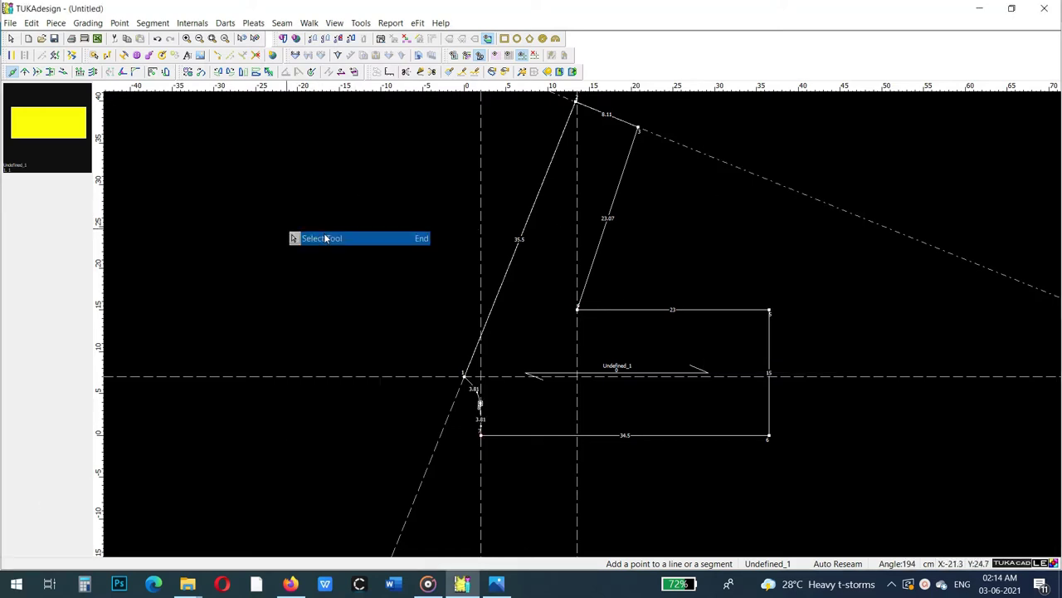
- Draft a straight line from the neck-edge midpoint to the corner where the 23 cm edge begins
{"action": "left_click", "coordinate": [420, 72]}
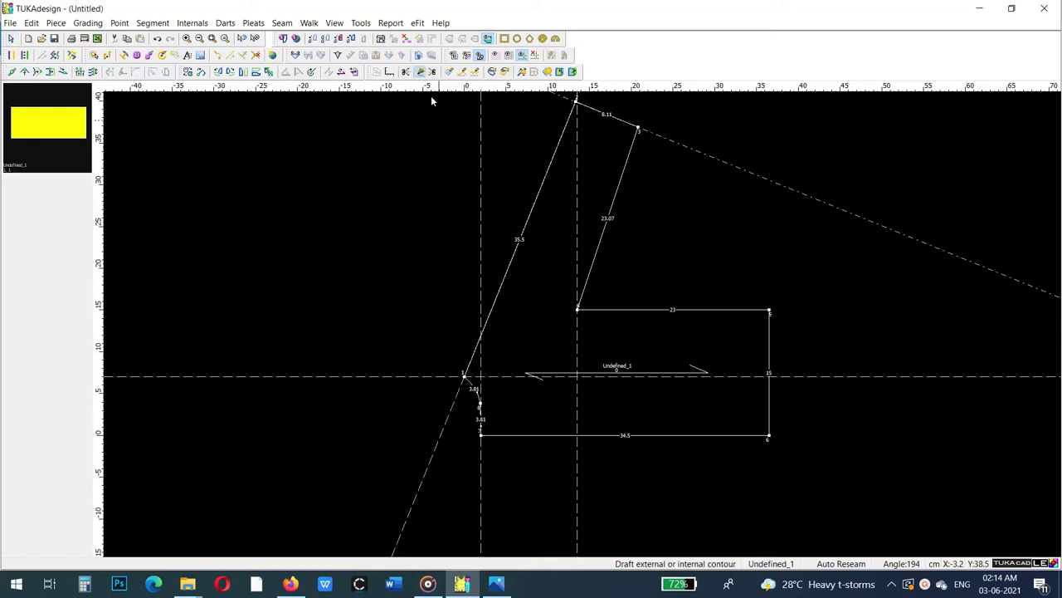
{"action": "left_click", "coordinate": [479, 406]}
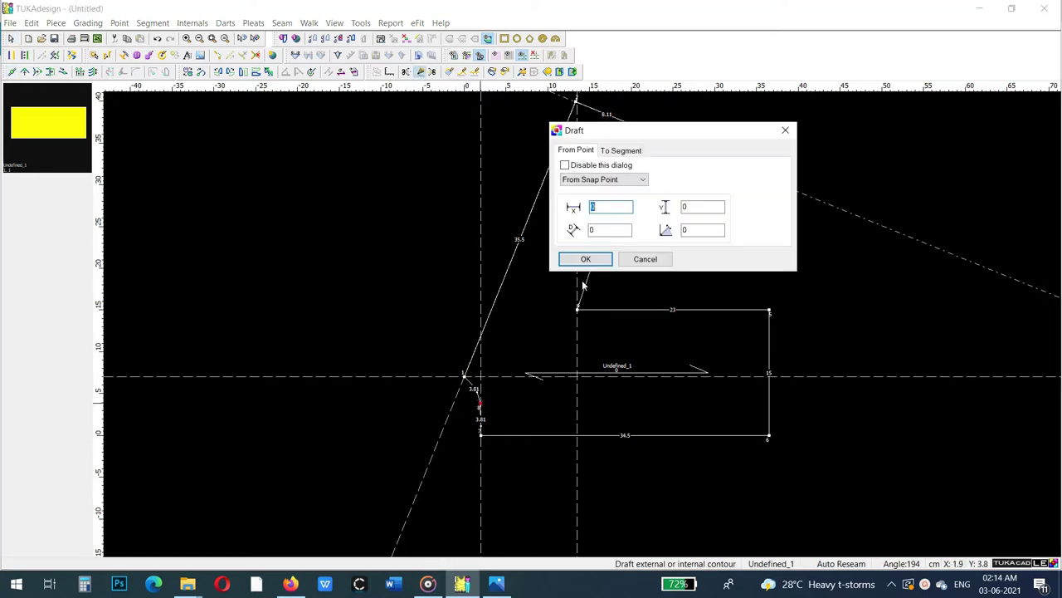
{"action": "left_click", "coordinate": [586, 263]}
{"action": "left_click", "coordinate": [469, 326]}
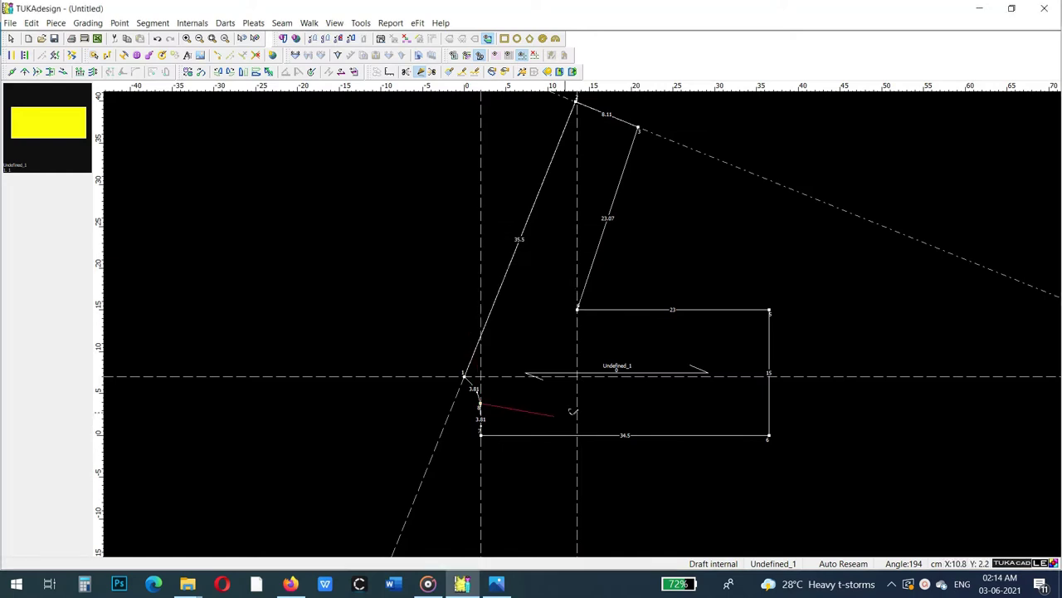
{"action": "left_click", "coordinate": [580, 312]}
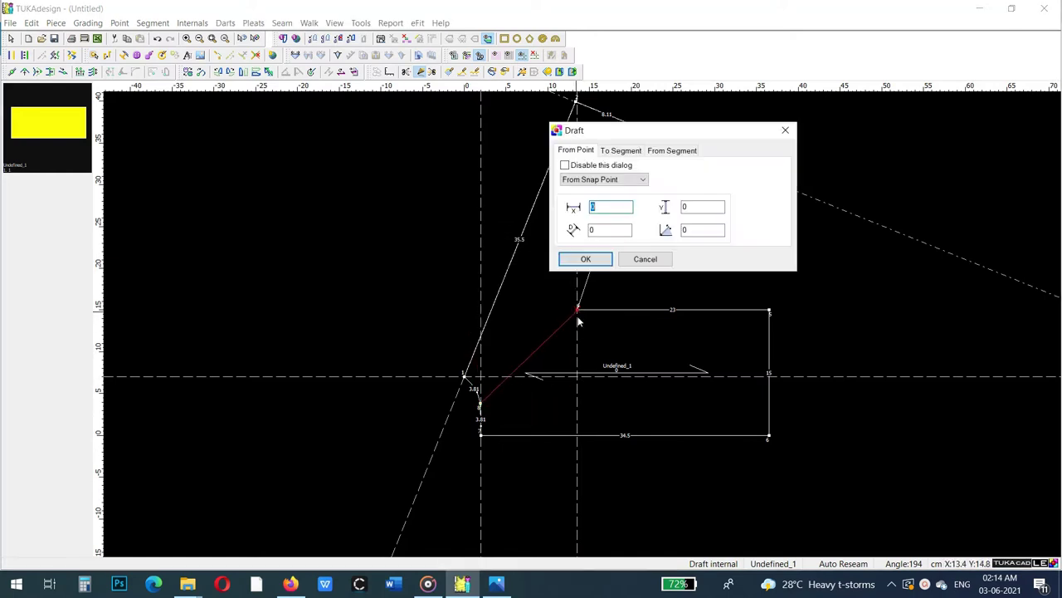
{"action": "left_click", "coordinate": [586, 259]}
{"action": "left_click", "coordinate": [474, 325]}
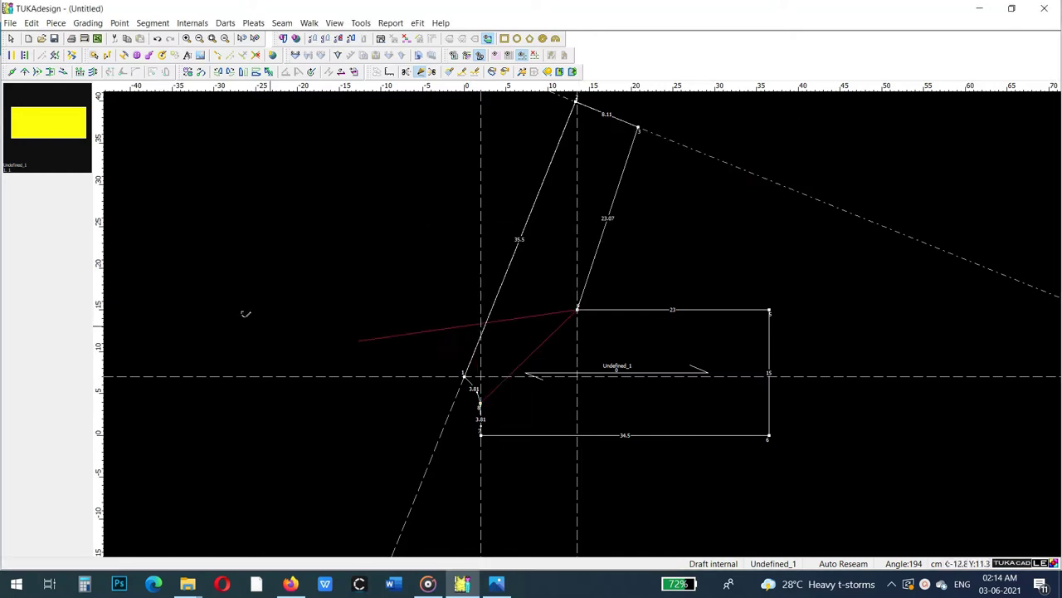
{"action": "right_click", "coordinate": [314, 301]}
{"action": "left_click", "coordinate": [336, 307]}
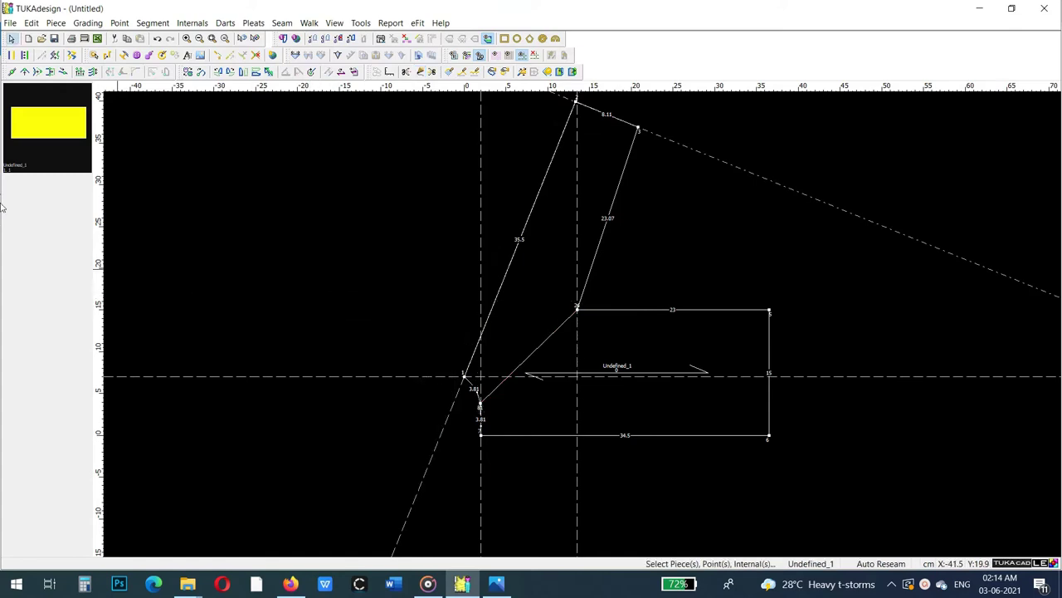
- Bend the new line at its lower part and near its top to start the curve
{"action": "left_click", "coordinate": [25, 71]}
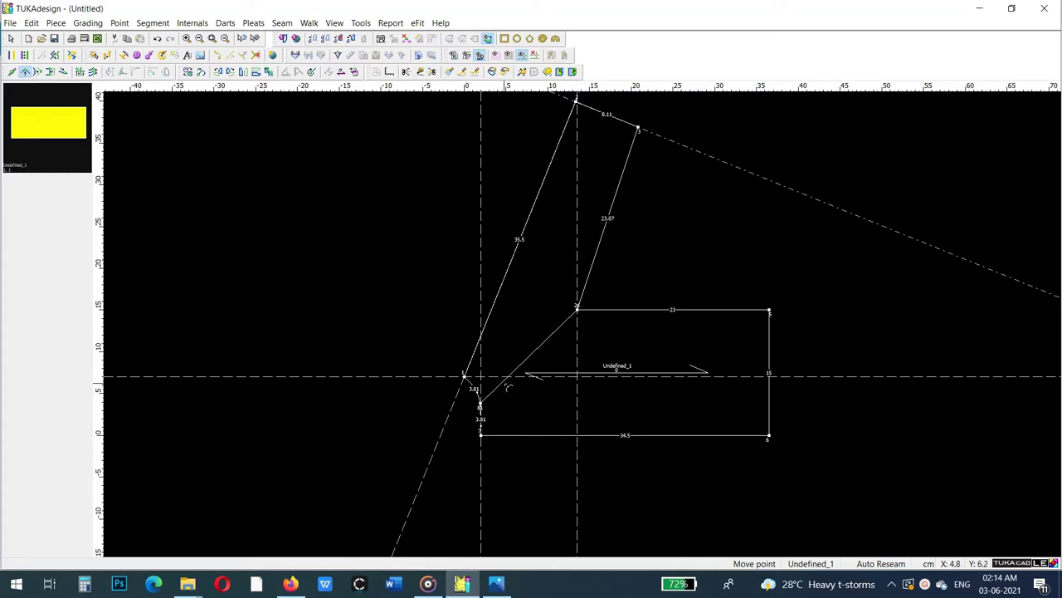
{"action": "left_click", "coordinate": [504, 383]}
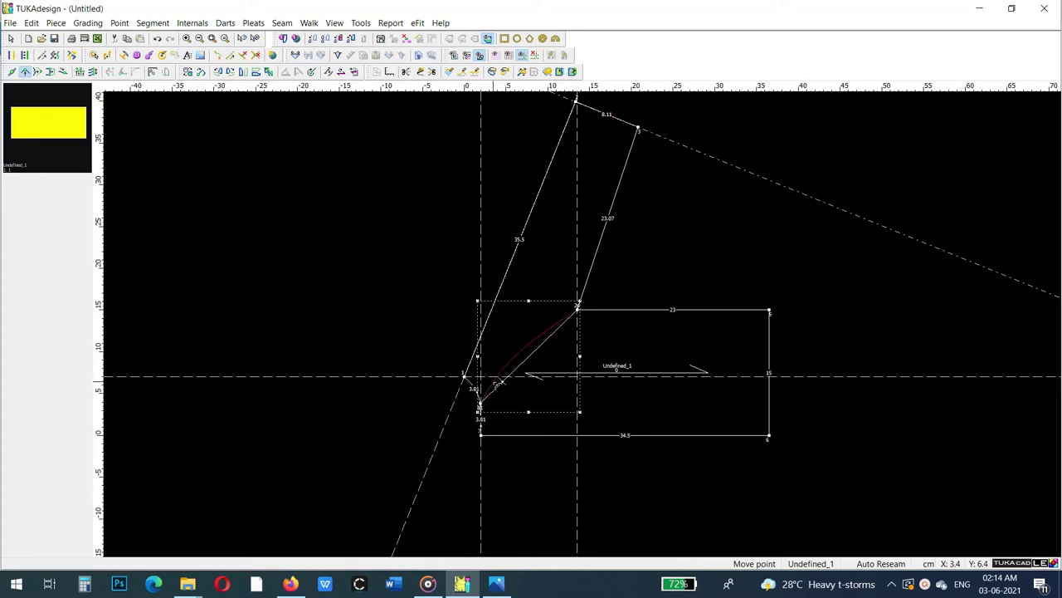
{"action": "left_click", "coordinate": [498, 382]}
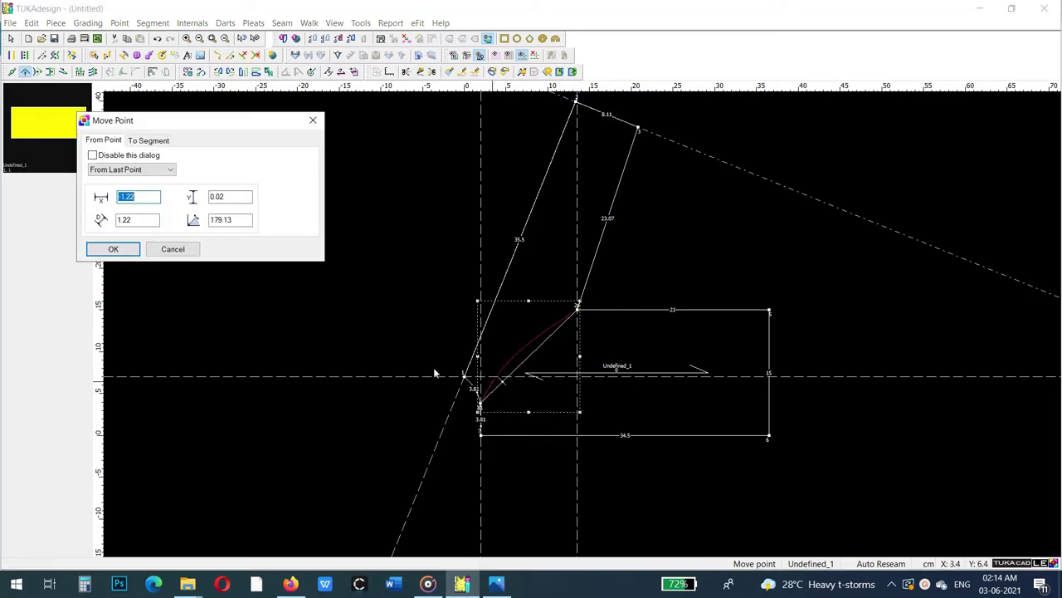
{"action": "left_click", "coordinate": [113, 249]}
{"action": "left_click", "coordinate": [561, 320]}
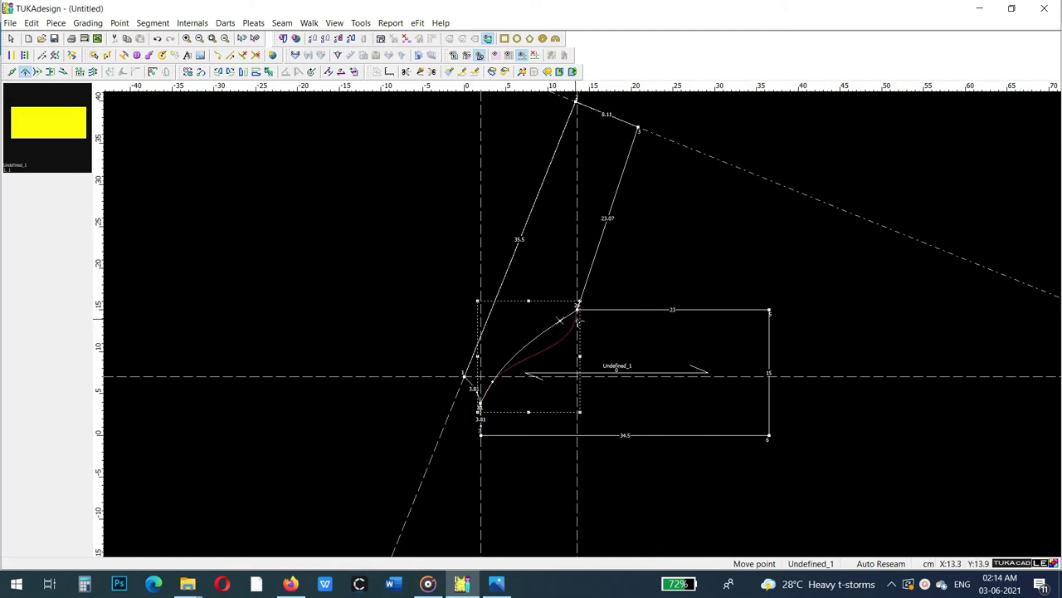
{"action": "left_click", "coordinate": [561, 326]}
{"action": "left_click", "coordinate": [114, 249]}
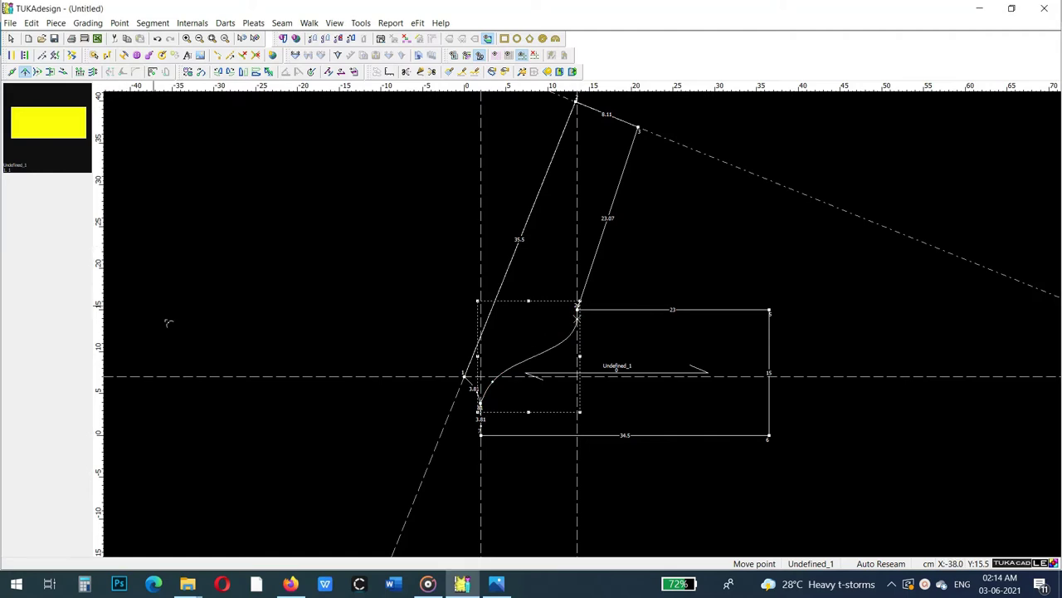
{"action": "right_click", "coordinate": [190, 306]}
{"action": "left_click", "coordinate": [231, 314]}
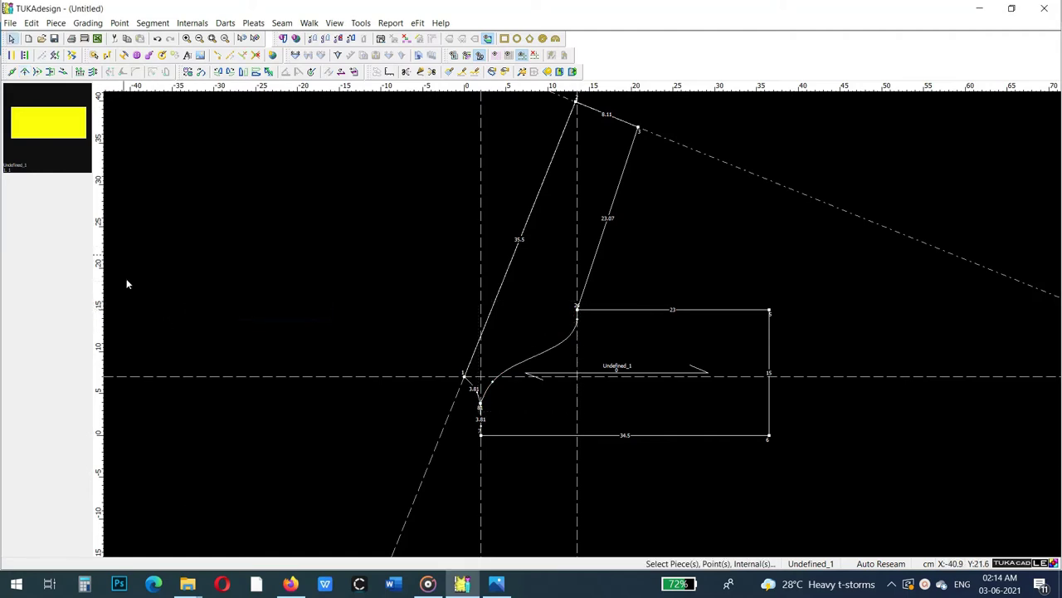
- Hide the dashed guide lines and smooth the curve point near the top corner
{"action": "left_click", "coordinate": [534, 55]}
{"action": "scroll", "coordinate": [583, 324], "scroll_direction": "down", "scroll_amount": 2}
{"action": "scroll", "coordinate": [583, 324], "scroll_direction": "up", "scroll_amount": 2}
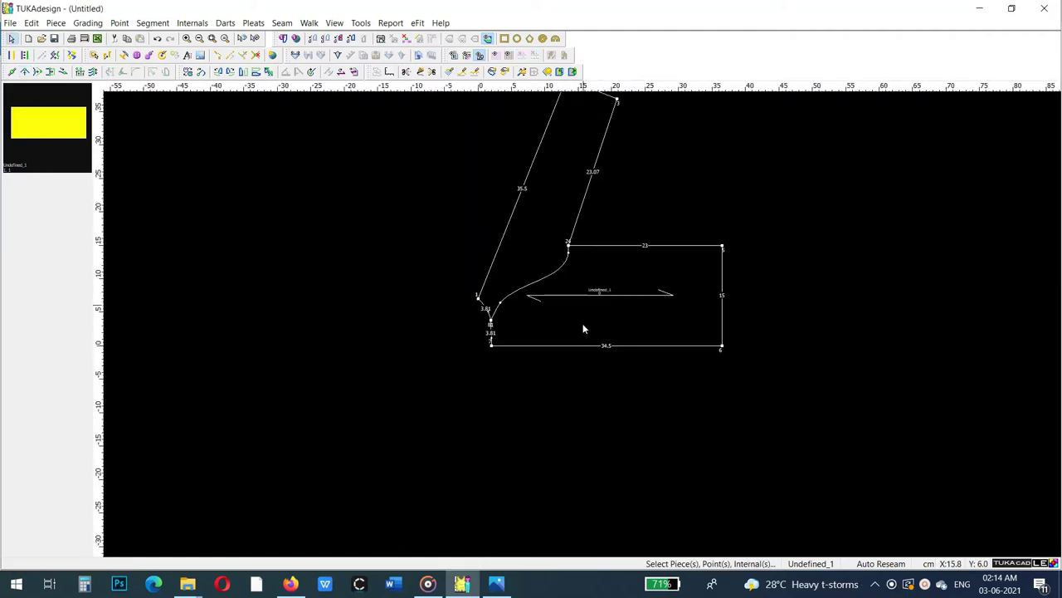
{"action": "scroll", "coordinate": [572, 308], "scroll_direction": "up", "scroll_amount": 2}
{"action": "scroll", "coordinate": [573, 305], "scroll_direction": "up", "scroll_amount": 2}
{"action": "scroll", "coordinate": [576, 301], "scroll_direction": "down", "scroll_amount": 2}
{"action": "scroll", "coordinate": [576, 317], "scroll_direction": "up", "scroll_amount": 3}
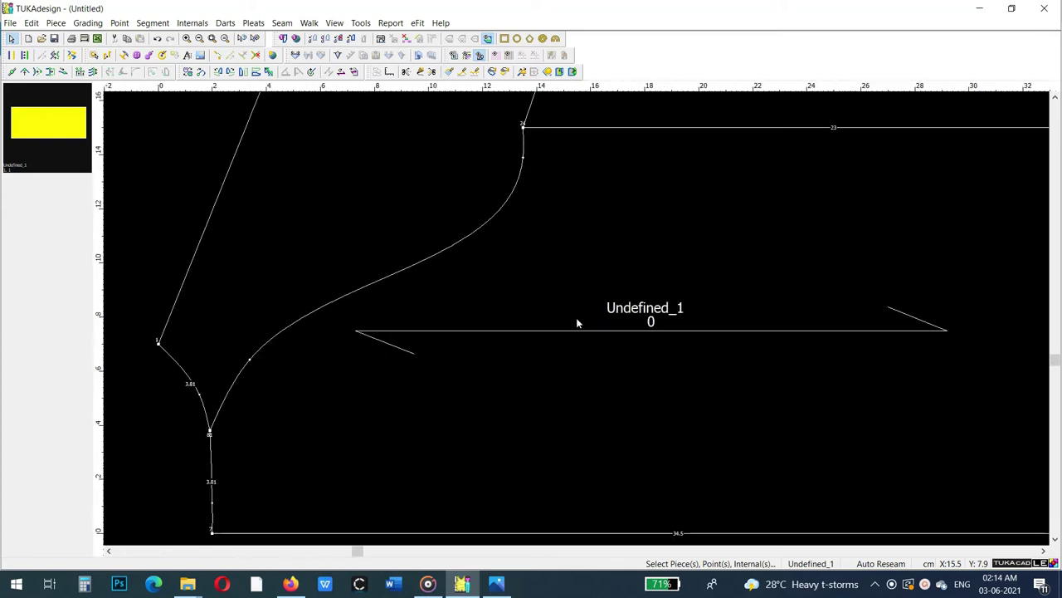
{"action": "left_click", "coordinate": [25, 71]}
{"action": "left_click", "coordinate": [525, 160]}
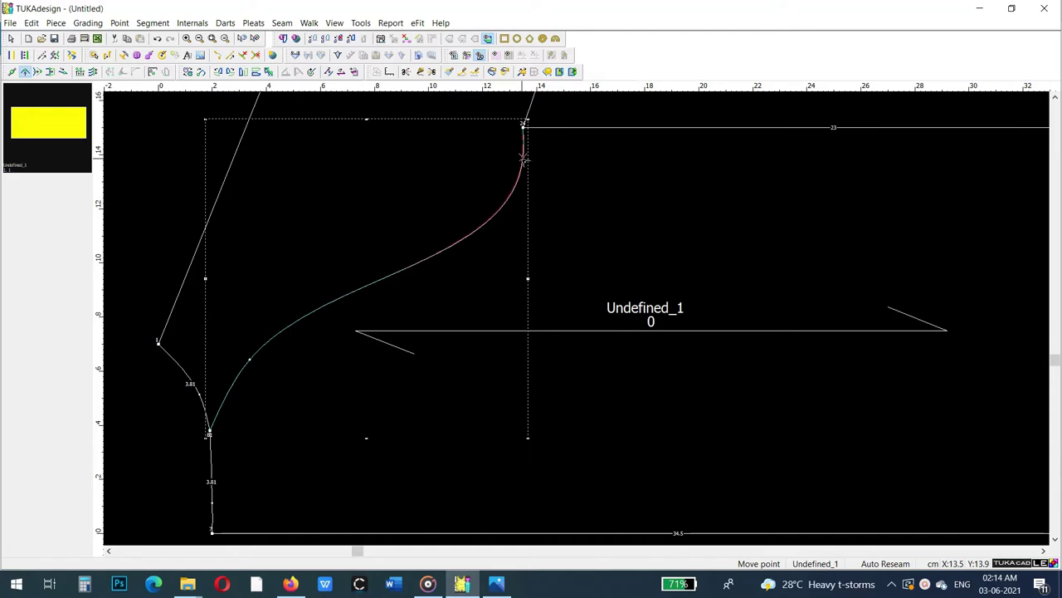
{"action": "left_click", "coordinate": [522, 159]}
{"action": "left_click", "coordinate": [113, 249]}
{"action": "scroll", "coordinate": [582, 323], "scroll_direction": "down", "scroll_amount": 2}
- Change the piece name from Undefined_1 to 'bck' in the piece properties
{"action": "scroll", "coordinate": [582, 323], "scroll_direction": "up", "scroll_amount": 1}
{"action": "scroll", "coordinate": [581, 315], "scroll_direction": "down", "scroll_amount": 2}
{"action": "scroll", "coordinate": [597, 320], "scroll_direction": "down", "scroll_amount": 1}
{"action": "right_click", "coordinate": [370, 292]}
{"action": "left_click", "coordinate": [412, 295]}
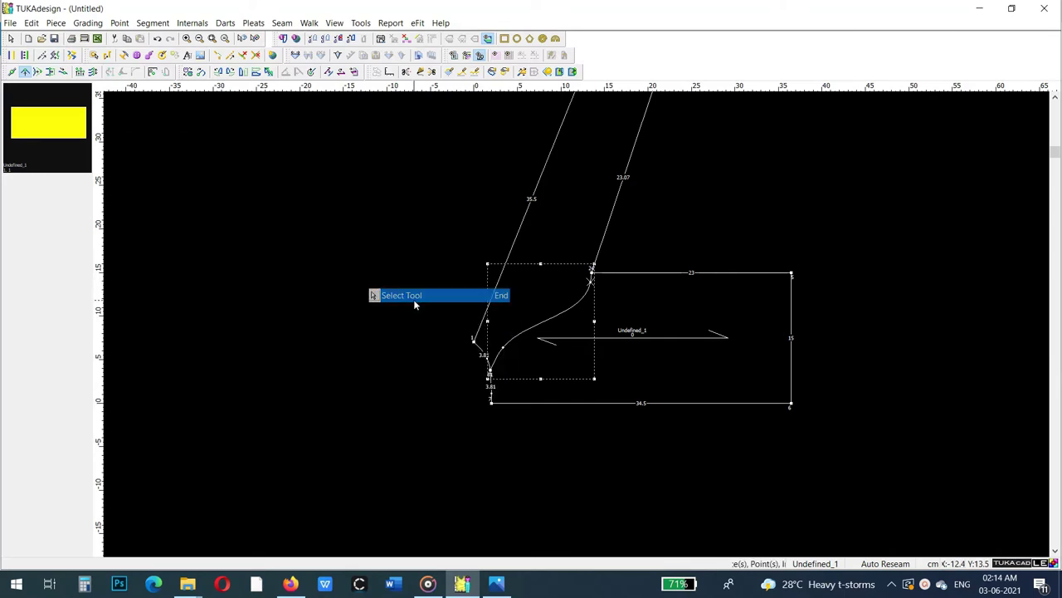
{"action": "double_click", "coordinate": [644, 331]}
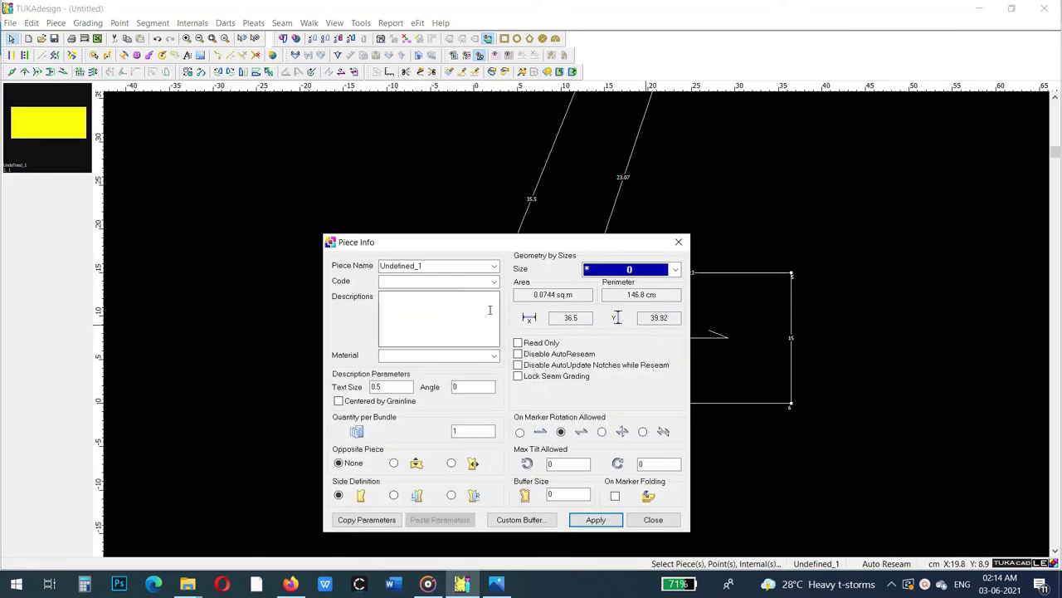
{"action": "type", "text": "bck"}
{"action": "left_click", "coordinate": [591, 520]}
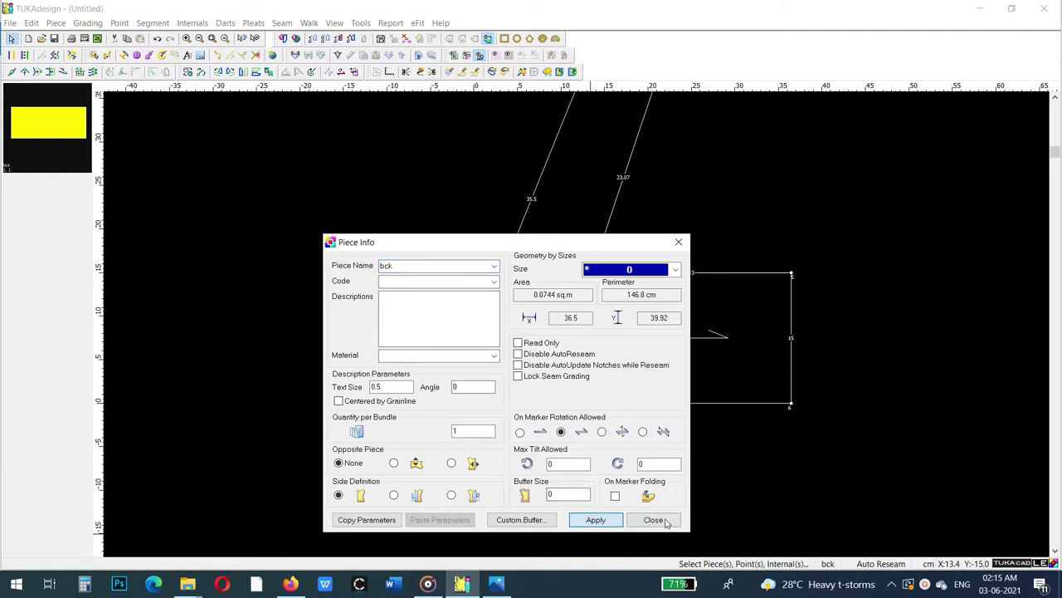
{"action": "left_click", "coordinate": [653, 519]}
{"action": "scroll", "coordinate": [622, 374], "scroll_direction": "down", "scroll_amount": 3}
{"action": "scroll", "coordinate": [583, 324], "scroll_direction": "up", "scroll_amount": 3}
{"action": "scroll", "coordinate": [582, 324], "scroll_direction": "down", "scroll_amount": 1}
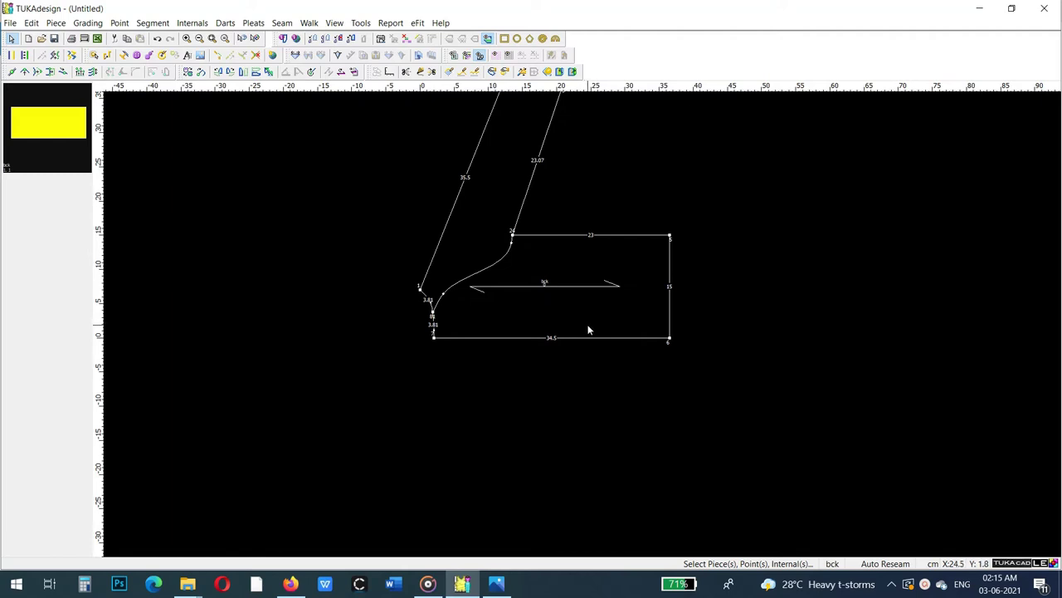
- Paste a duplicate of bck, named bck_1, and move it to the lower right
{"action": "left_click", "coordinate": [591, 332]}
{"action": "type", "text": "1"}
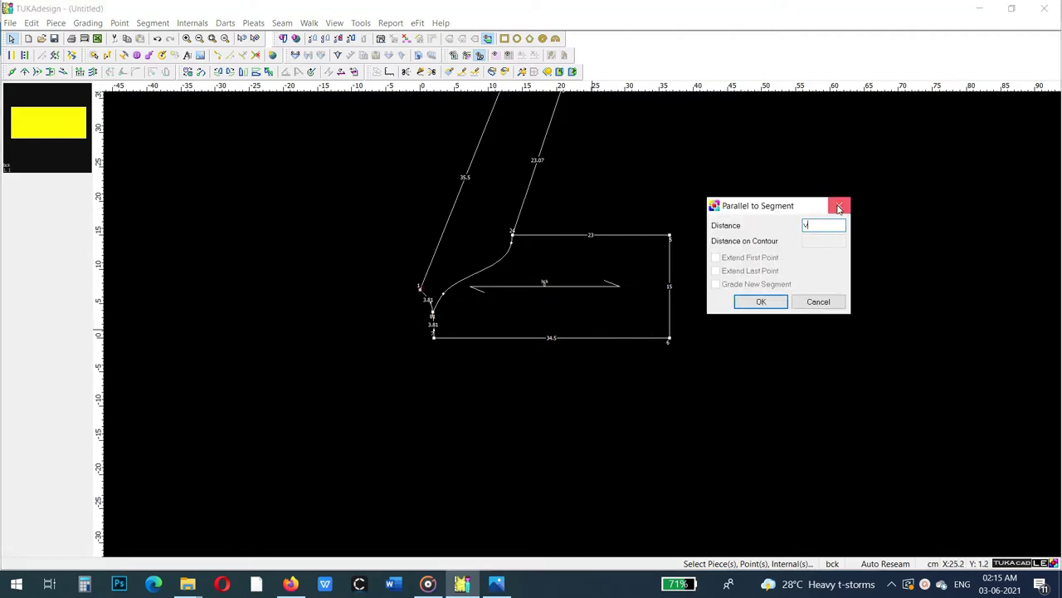
{"action": "left_click", "coordinate": [839, 207]}
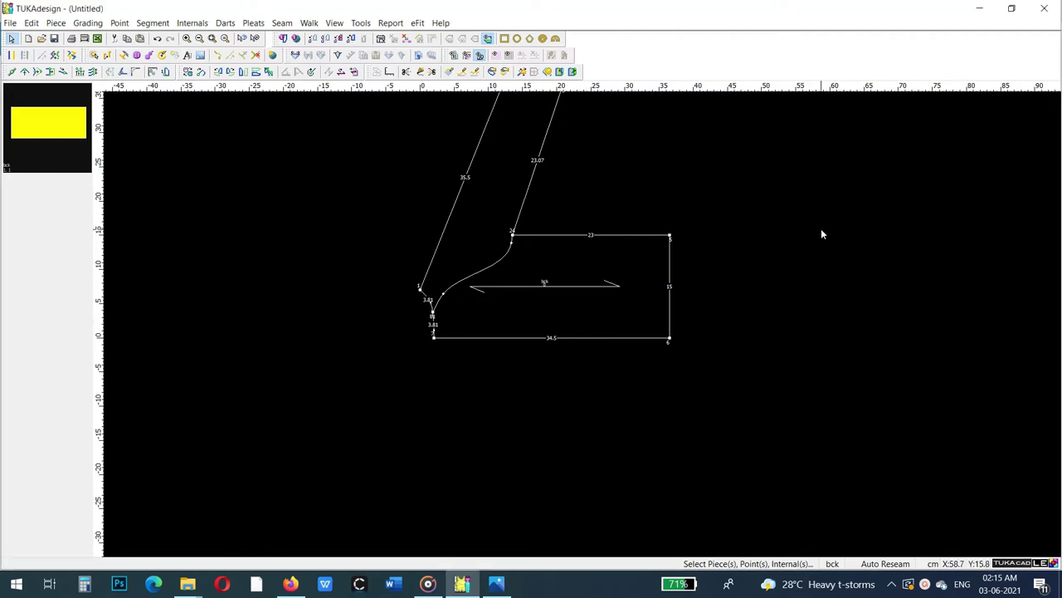
{"action": "key", "text": "ctrl+v"}
{"action": "left_click_drag", "start_coordinate": [644, 203], "coordinate": [874, 322]}
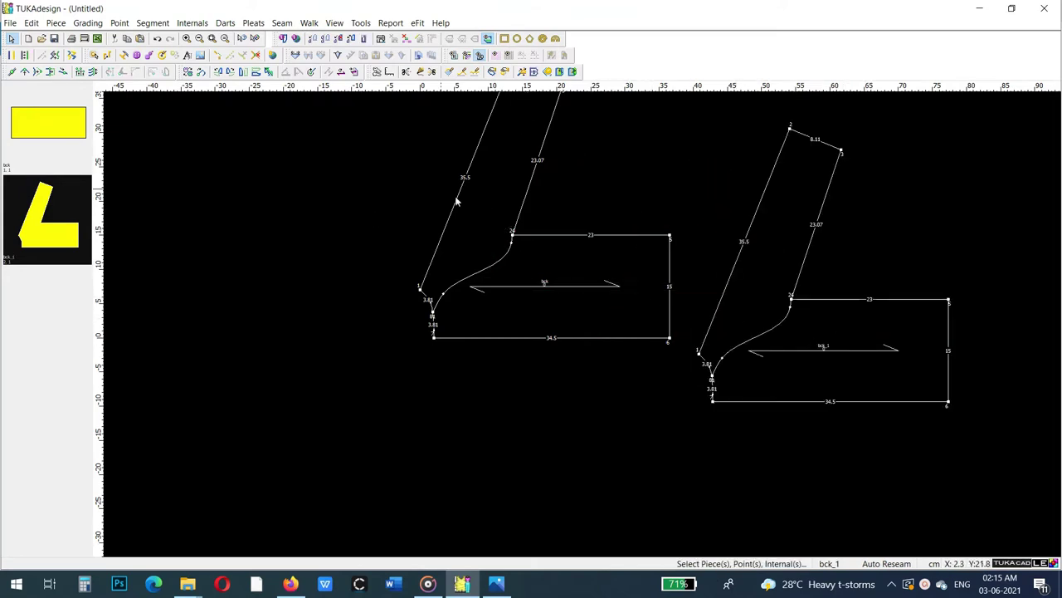
- Show only the original bck piece and place a vertical guide at its neck corner
{"action": "left_click", "coordinate": [572, 256]}
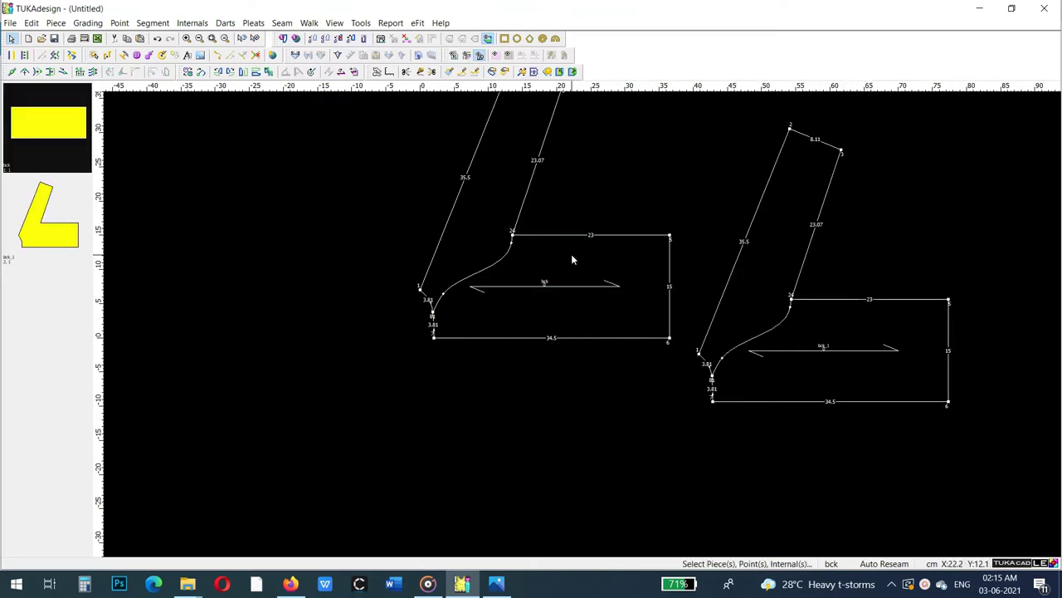
{"action": "left_click", "coordinate": [365, 39]}
{"action": "left_click_drag", "start_coordinate": [538, 389], "coordinate": [489, 434]}
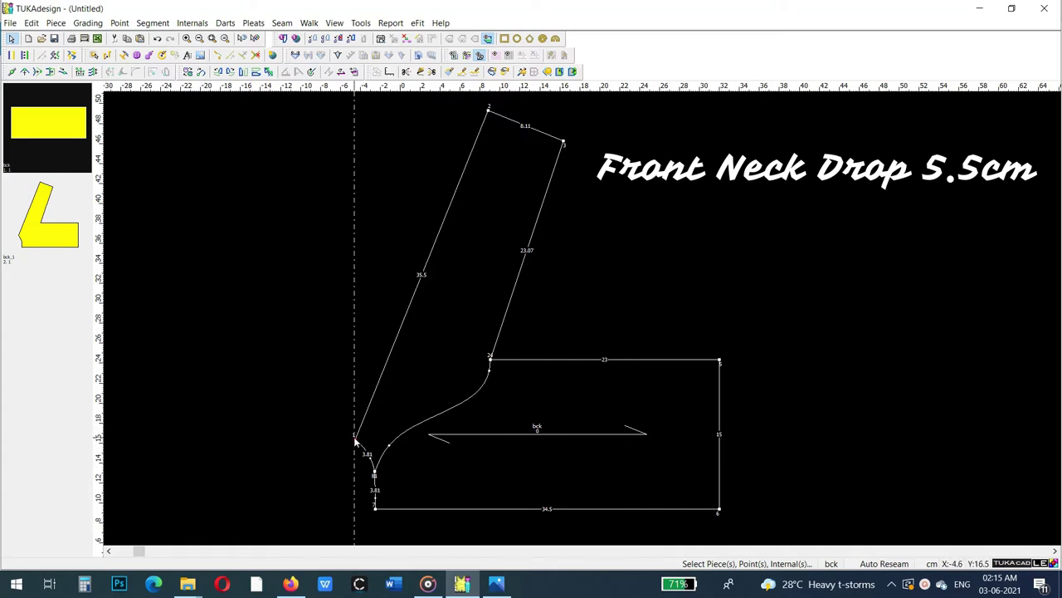
- Set the vertical guide line's offset to 5.5 cm
{"action": "left_click", "coordinate": [356, 377]}
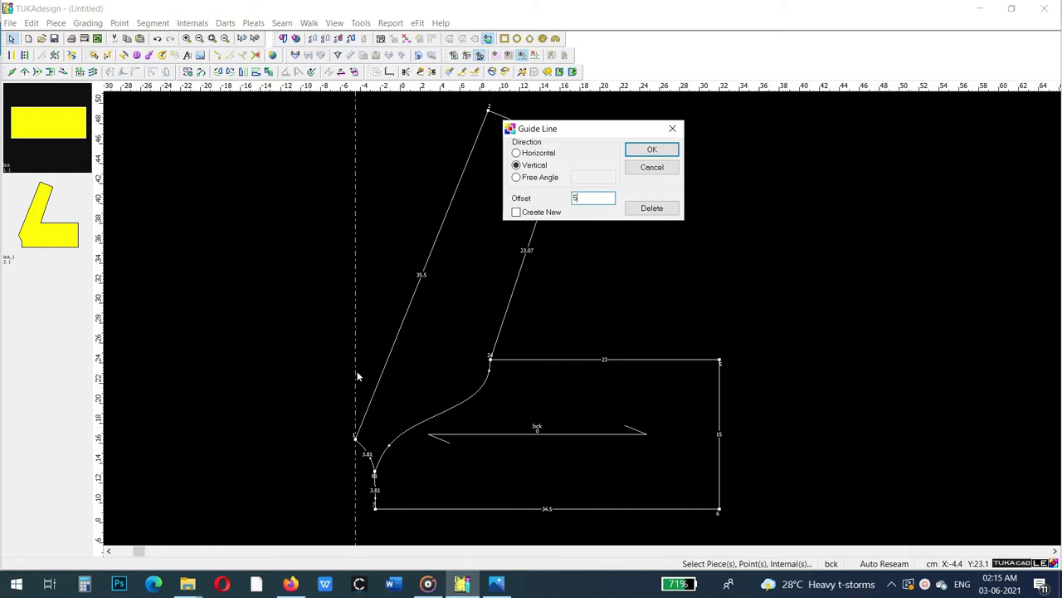
{"action": "type", "text": ".5"}
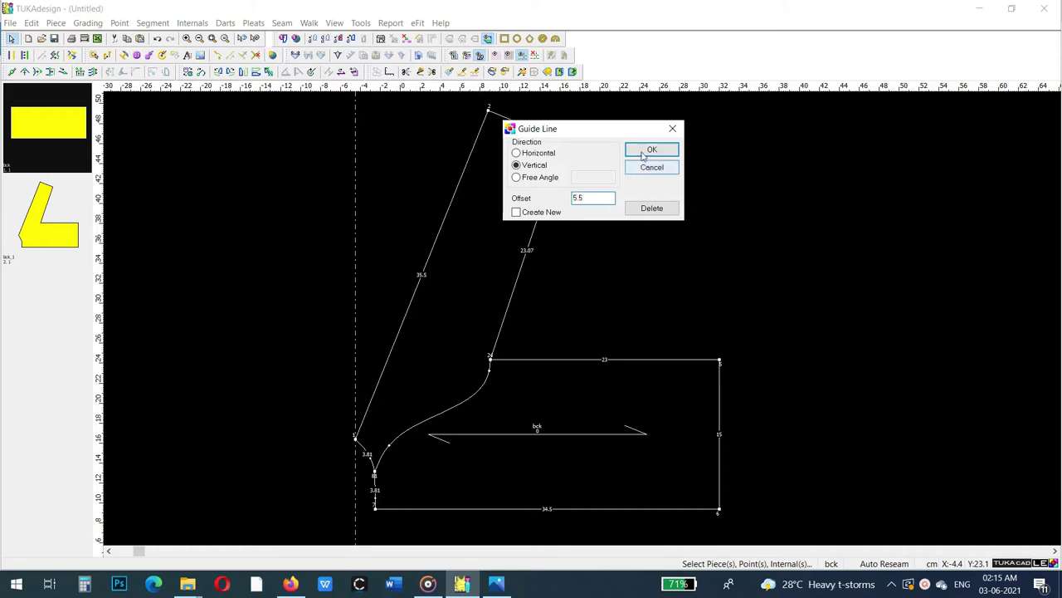
{"action": "left_click", "coordinate": [650, 150]}
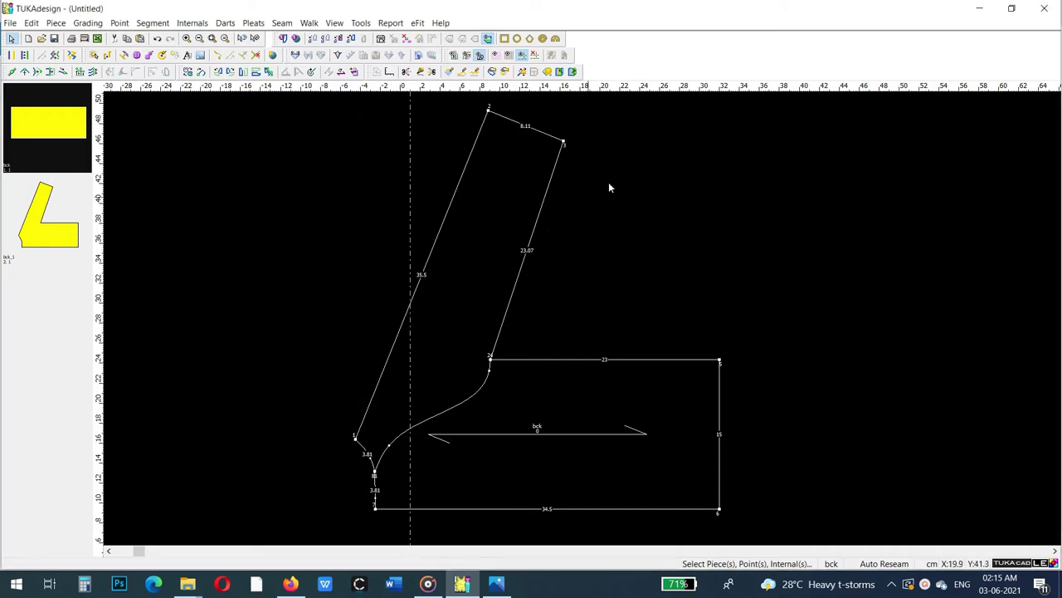
- Add a point where the 5.5 cm guide line meets bck's bottom edge
{"action": "left_click", "coordinate": [11, 72]}
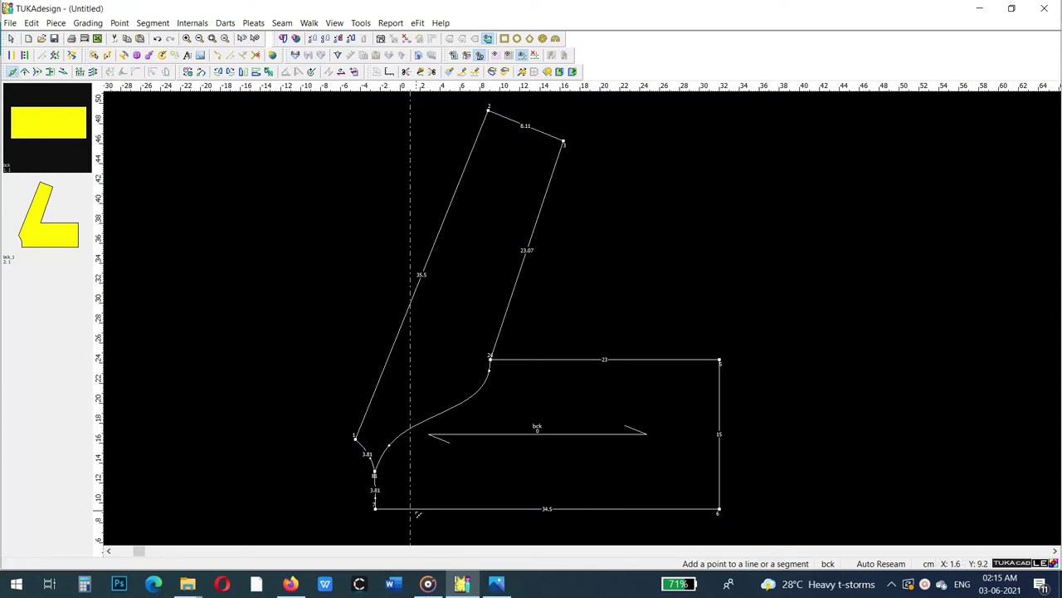
{"action": "left_click", "coordinate": [410, 508]}
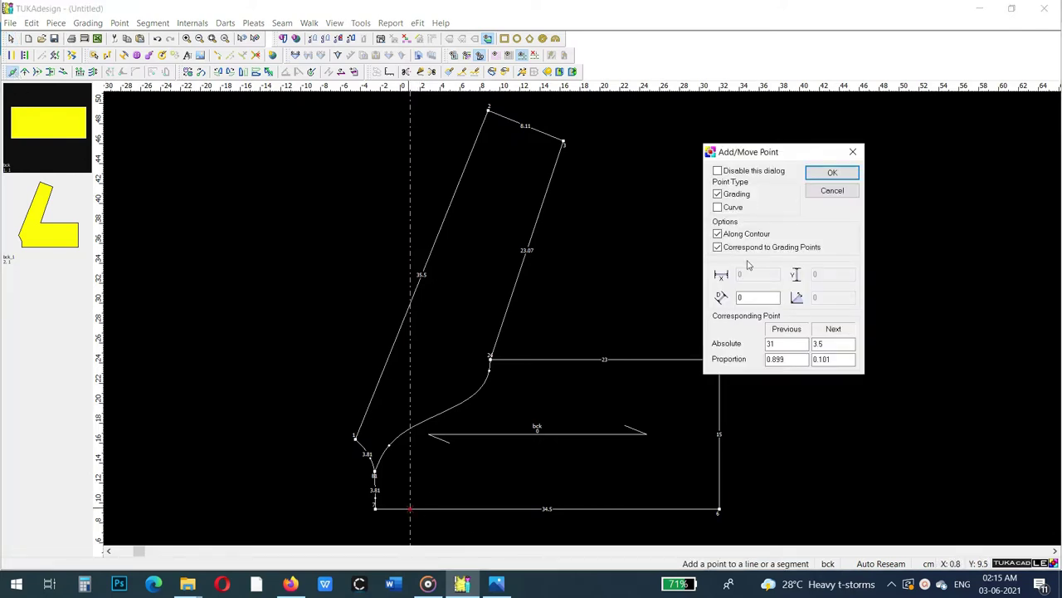
{"action": "left_click", "coordinate": [833, 172]}
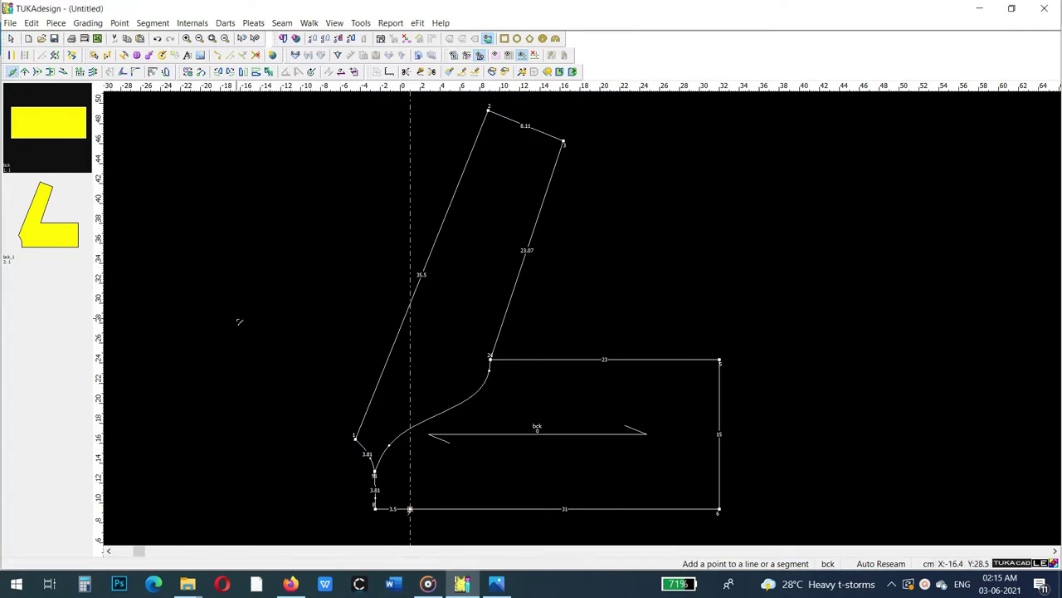
{"action": "right_click", "coordinate": [239, 321]}
{"action": "left_click", "coordinate": [282, 327]}
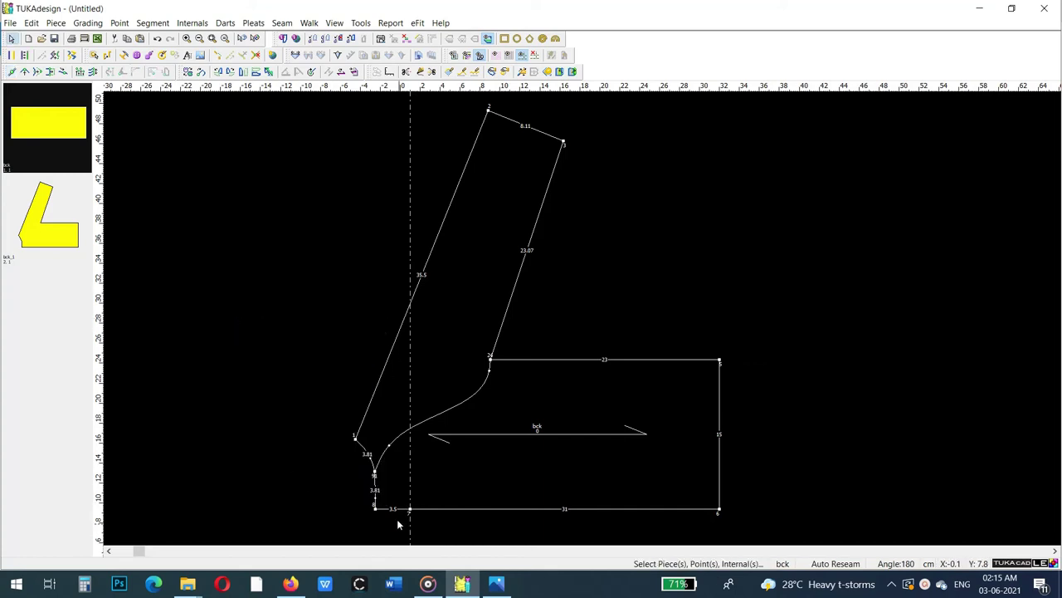
- Delete the bottom-left corner point and curved neck segment, leaving a straight 8.9 cm edge
{"action": "left_click", "coordinate": [376, 508]}
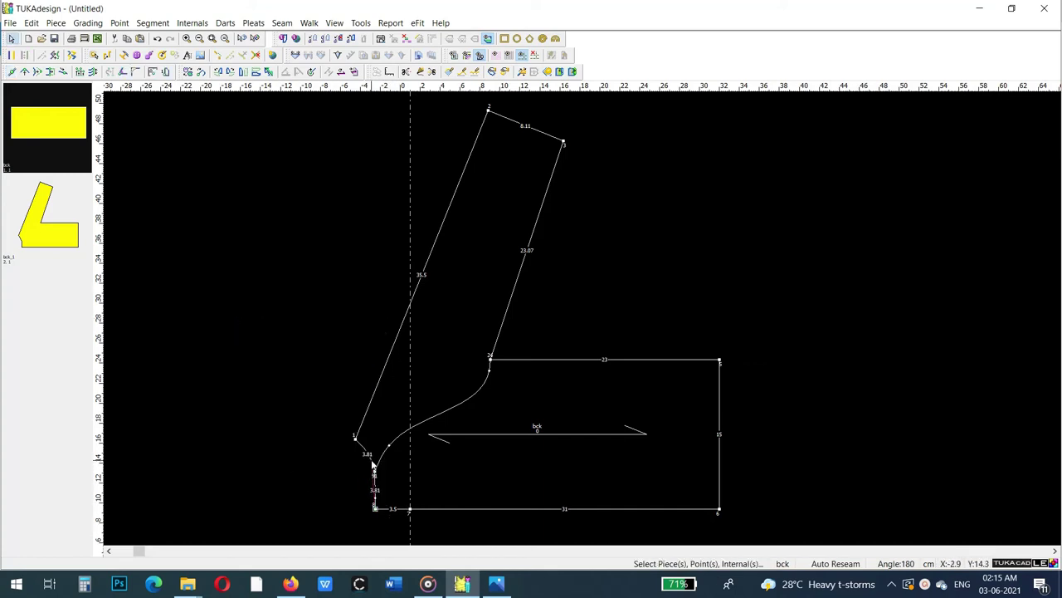
{"action": "key", "text": "Delete"}
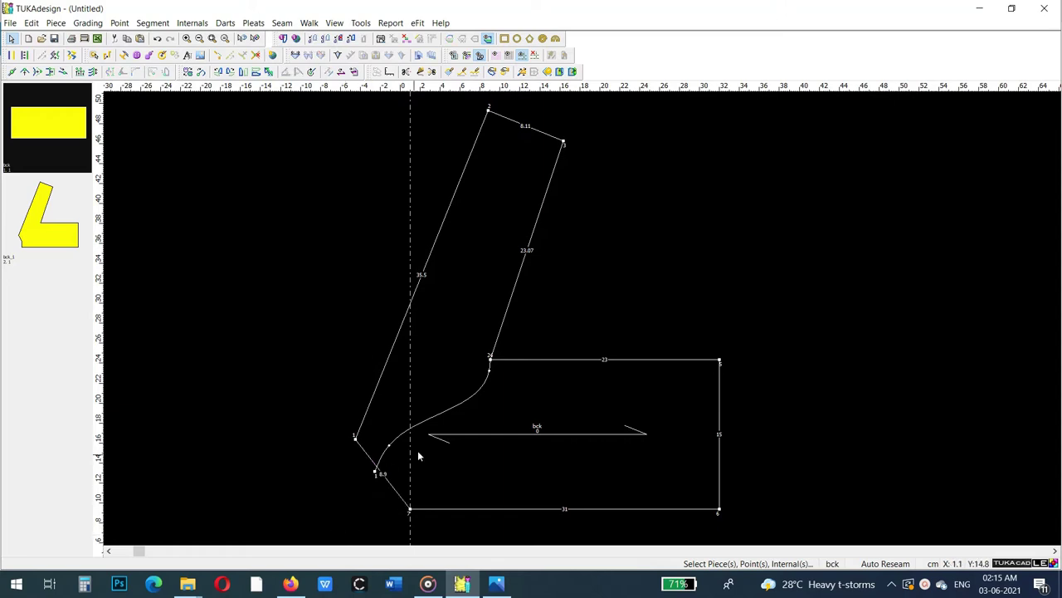
{"action": "left_click", "coordinate": [429, 425]}
{"action": "key", "text": "Delete"}
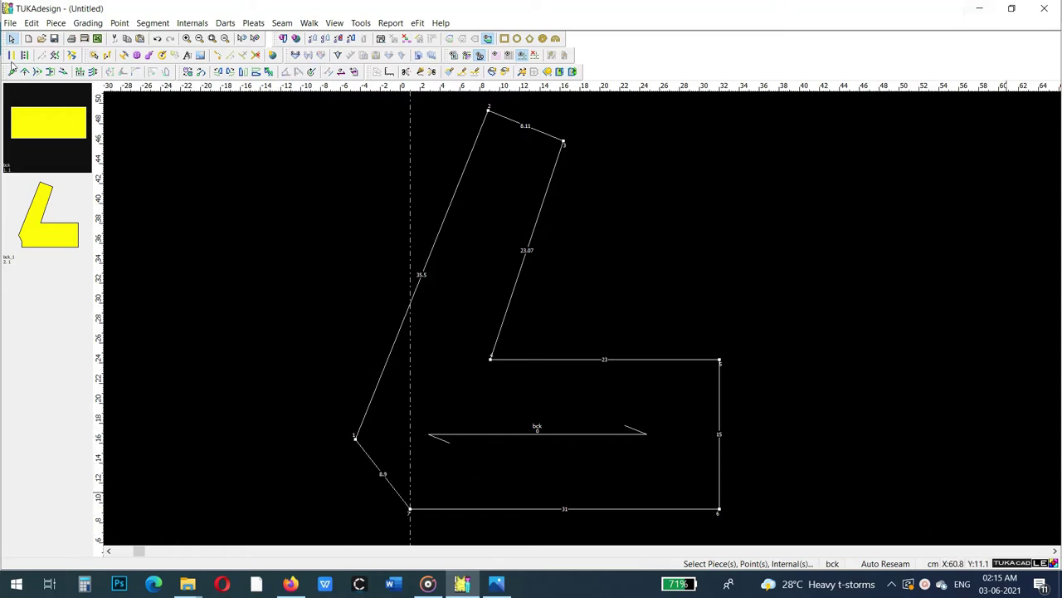
- Add point 8 at proportion 0.5 on the 8.9 cm neck line
{"action": "left_click", "coordinate": [13, 72]}
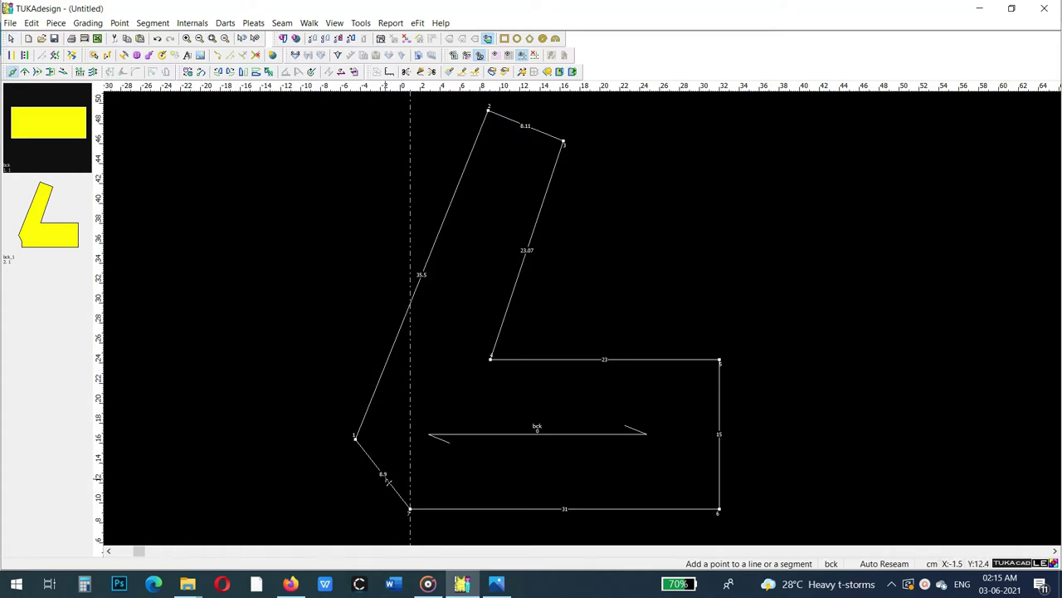
{"action": "left_click", "coordinate": [388, 481]}
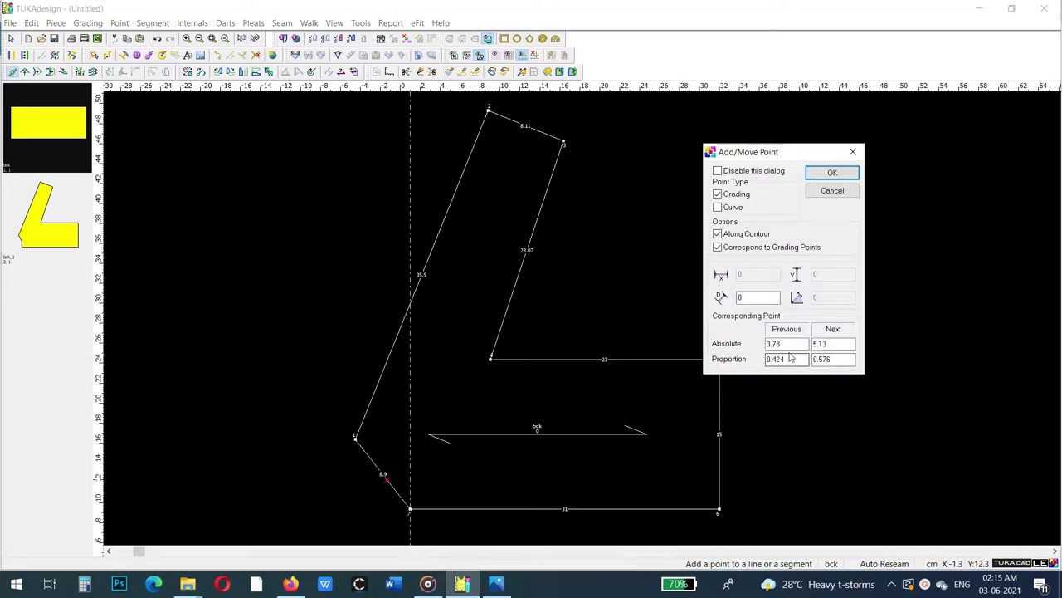
{"action": "left_click_drag", "start_coordinate": [791, 357], "coordinate": [757, 357]}
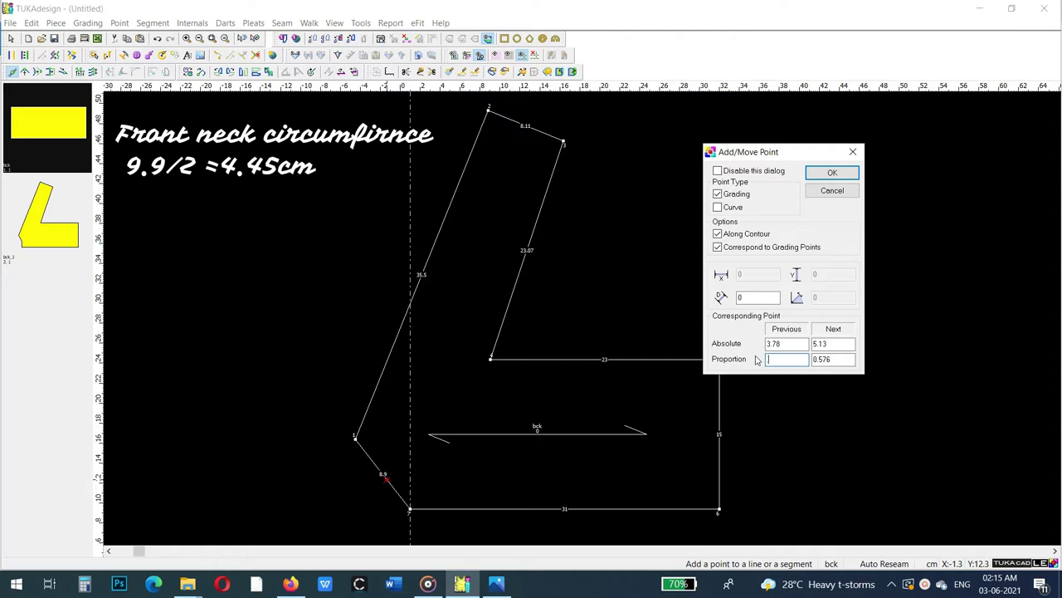
{"action": "type", "text": "5"}
{"action": "left_click", "coordinate": [834, 173]}
- Shift point 8 outward so the neck parts measure 4.5 and 4.8 cm
{"action": "left_click", "coordinate": [26, 73]}
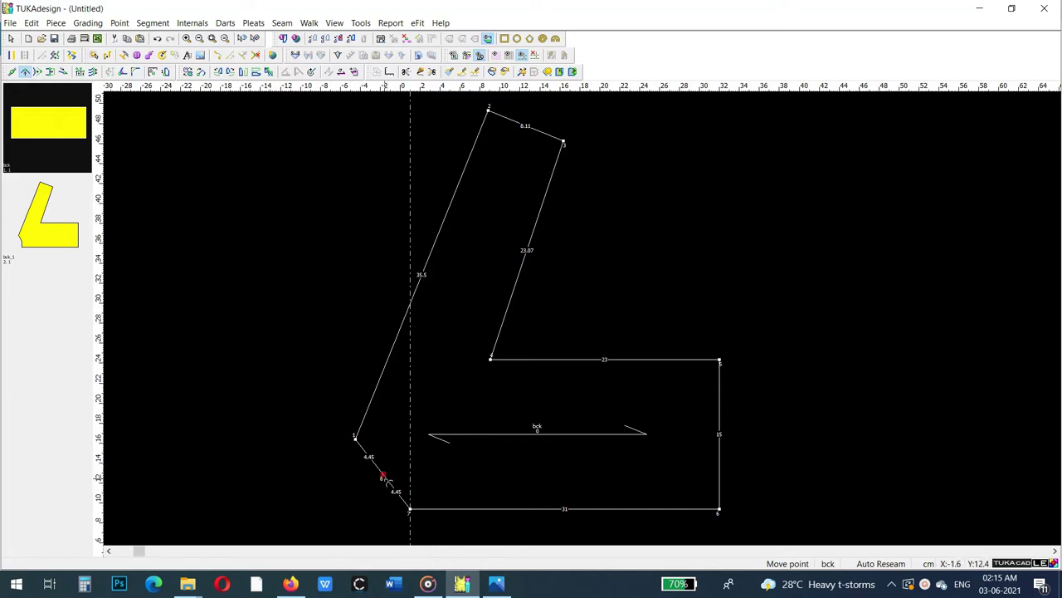
{"action": "left_click", "coordinate": [384, 477]}
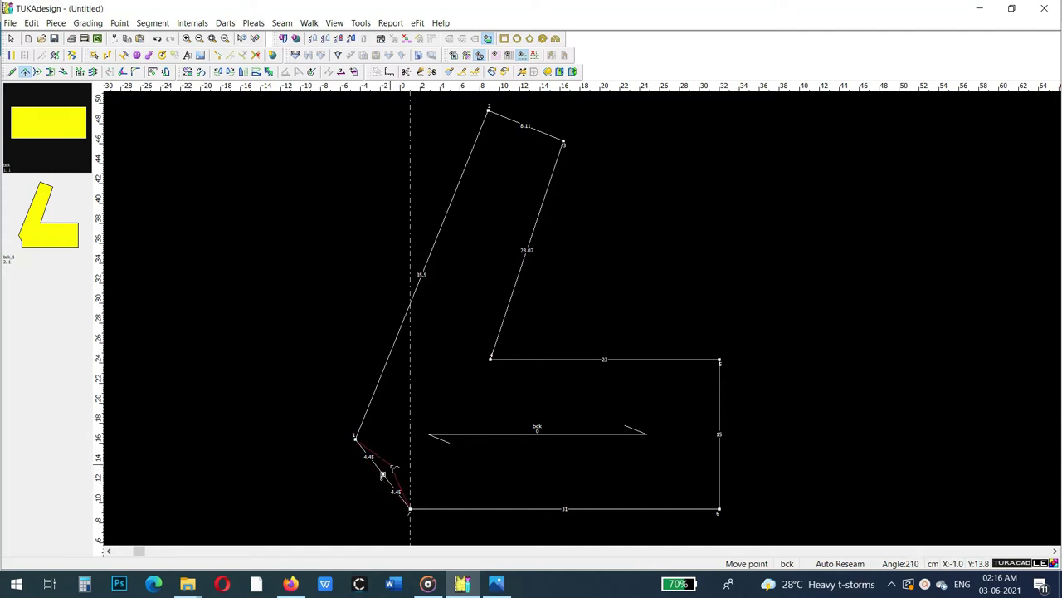
{"action": "left_click", "coordinate": [396, 468]}
{"action": "left_click", "coordinate": [120, 250]}
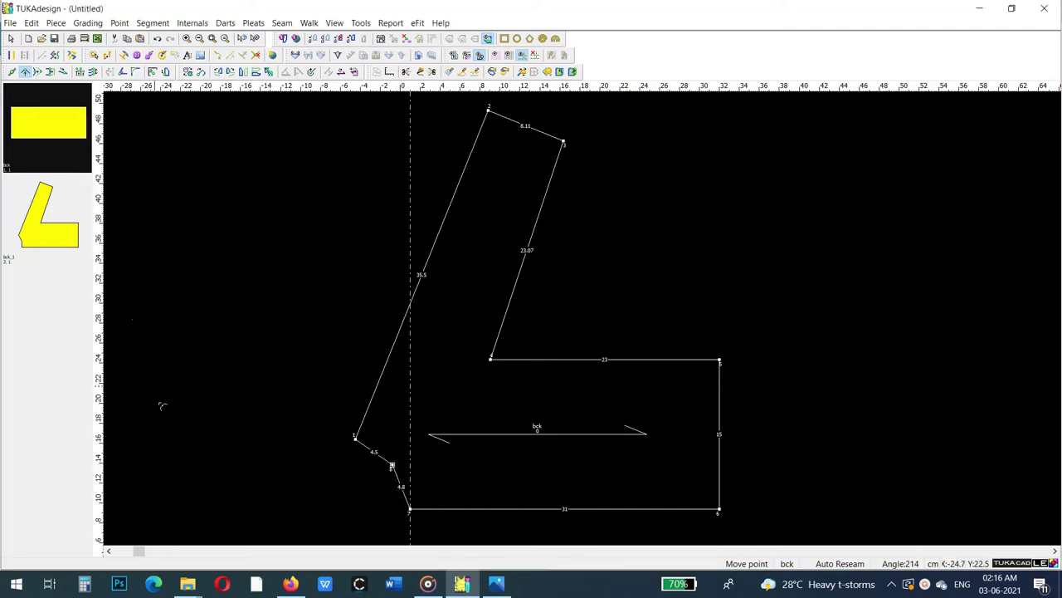
- Adjust the point at the neck's lower end and make the neckline point a curve point
{"action": "right_click", "coordinate": [171, 410]}
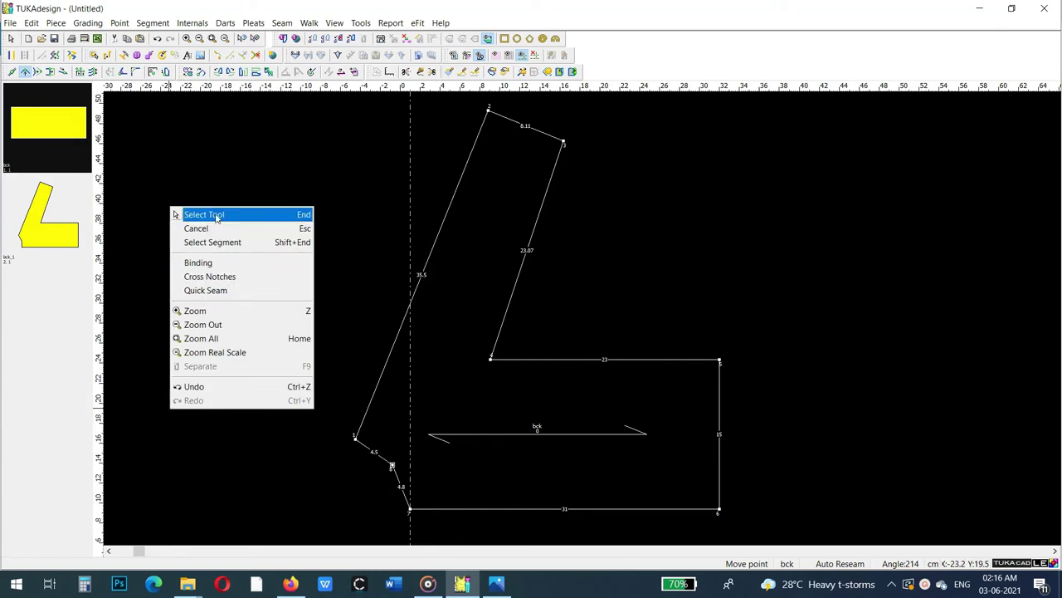
{"action": "left_click", "coordinate": [204, 214]}
{"action": "left_click", "coordinate": [25, 72]}
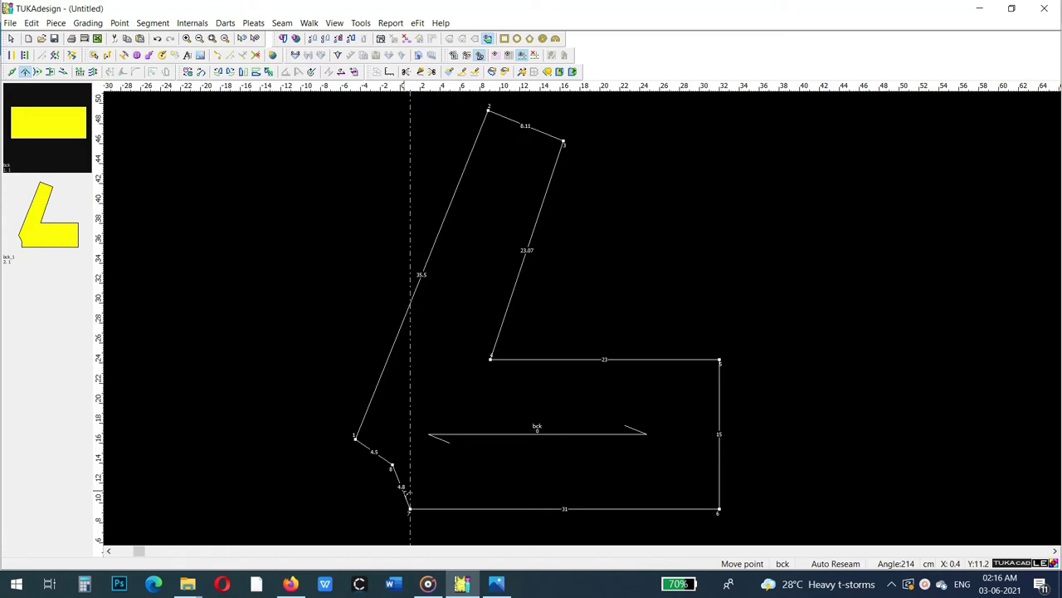
{"action": "left_click", "coordinate": [409, 503]}
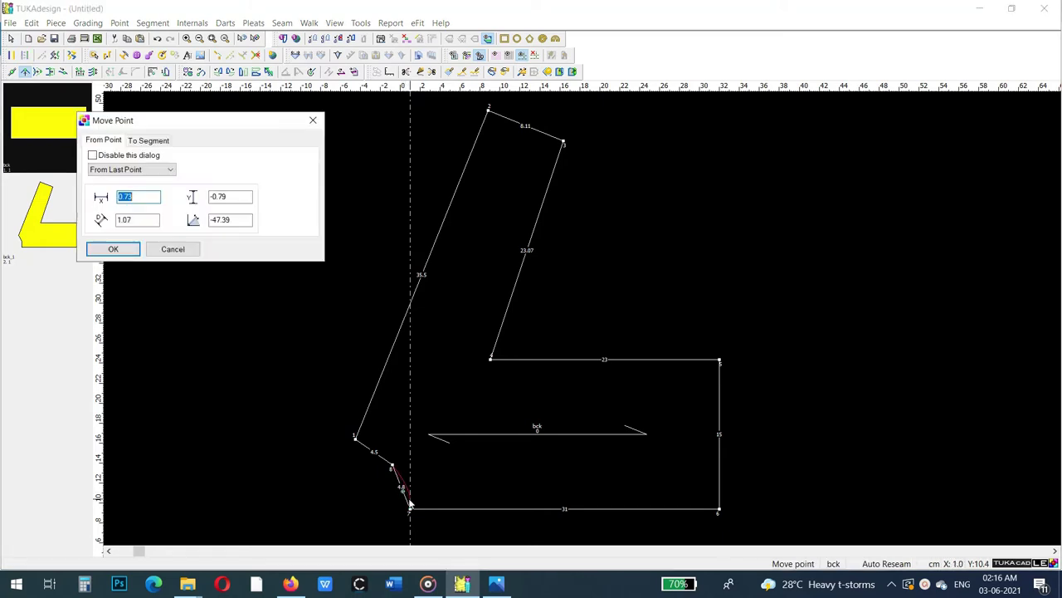
{"action": "left_click", "coordinate": [113, 249]}
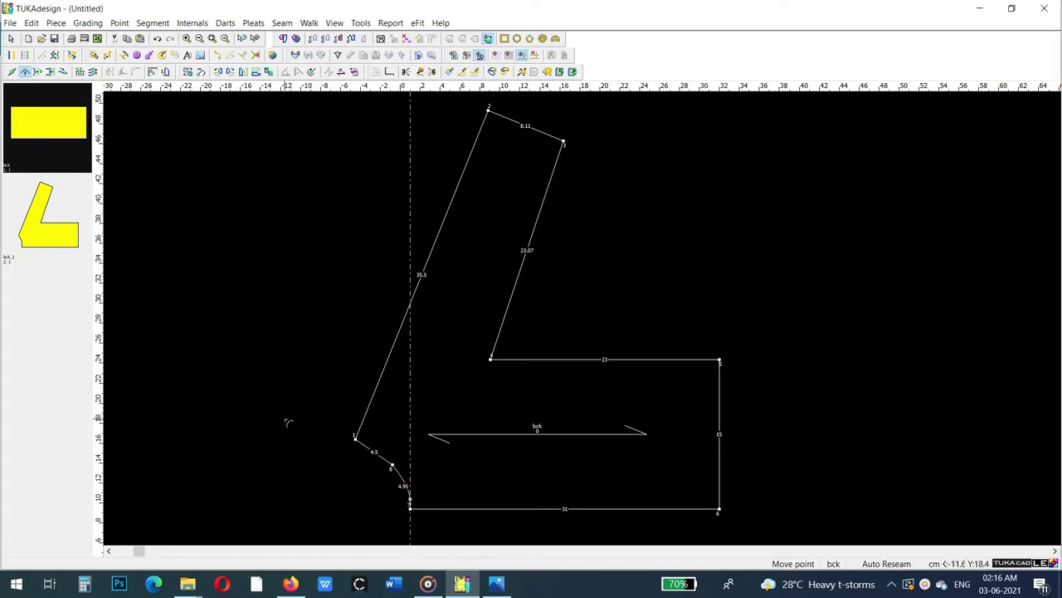
{"action": "right_click", "coordinate": [228, 342]}
{"action": "left_click", "coordinate": [252, 351]}
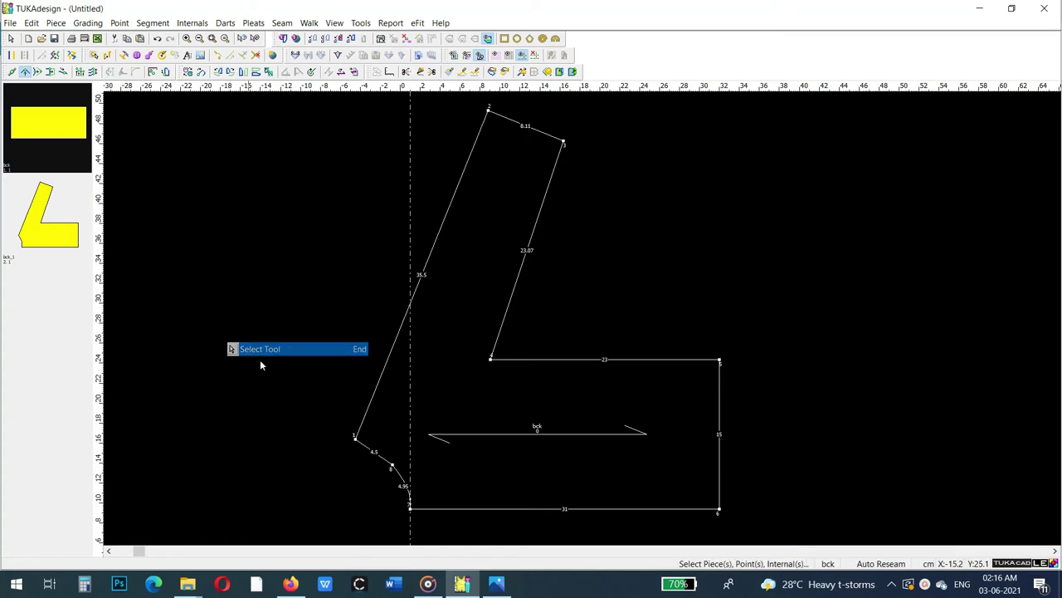
{"action": "double_click", "coordinate": [391, 465]}
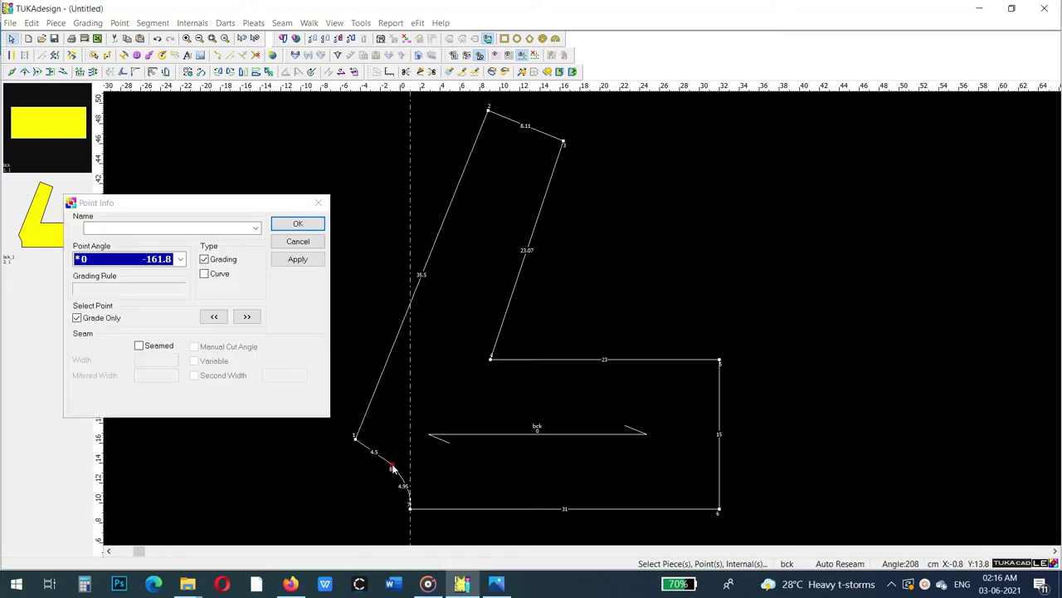
{"action": "left_click", "coordinate": [204, 274]}
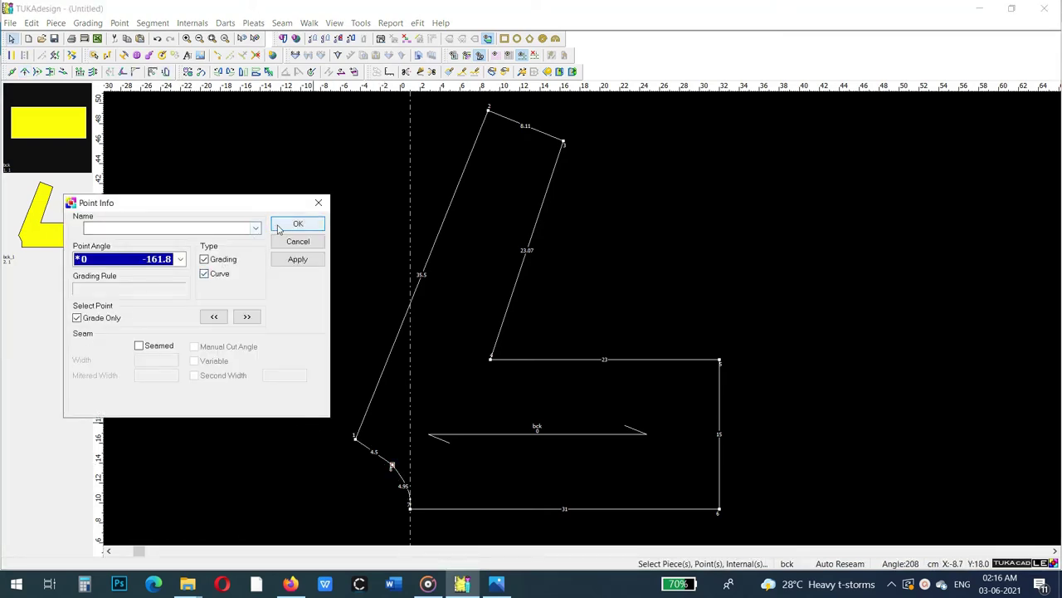
{"action": "left_click", "coordinate": [292, 225]}
- Reposition the curve point so the neckline measures 4.56 and 5.32 cm
{"action": "left_click", "coordinate": [25, 71]}
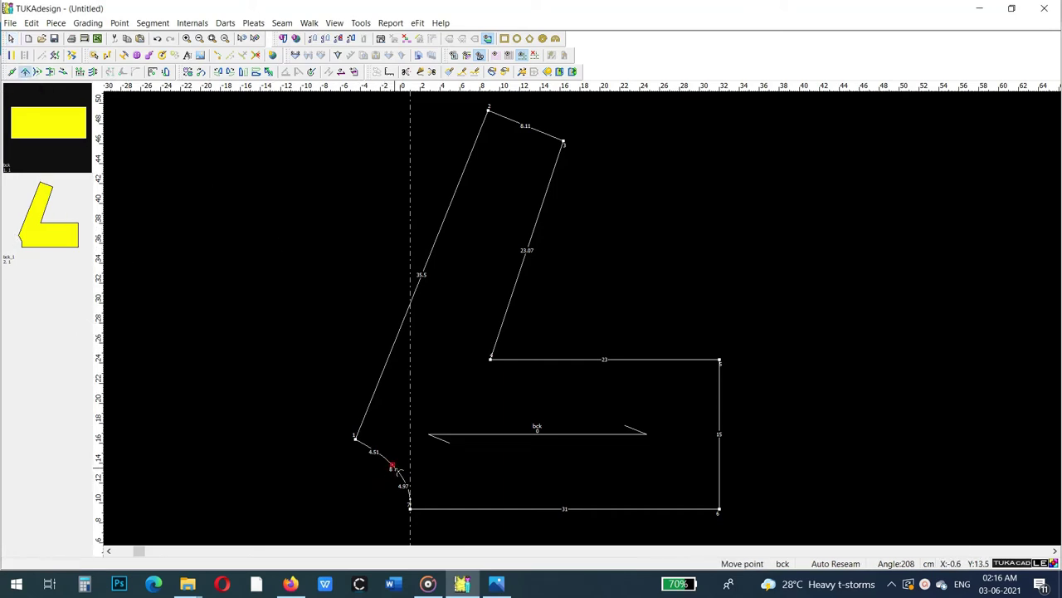
{"action": "scroll", "coordinate": [398, 469], "scroll_direction": "down", "scroll_amount": 1}
{"action": "scroll", "coordinate": [592, 322], "scroll_direction": "up", "scroll_amount": 2}
{"action": "scroll", "coordinate": [518, 378], "scroll_direction": "up", "scroll_amount": 1}
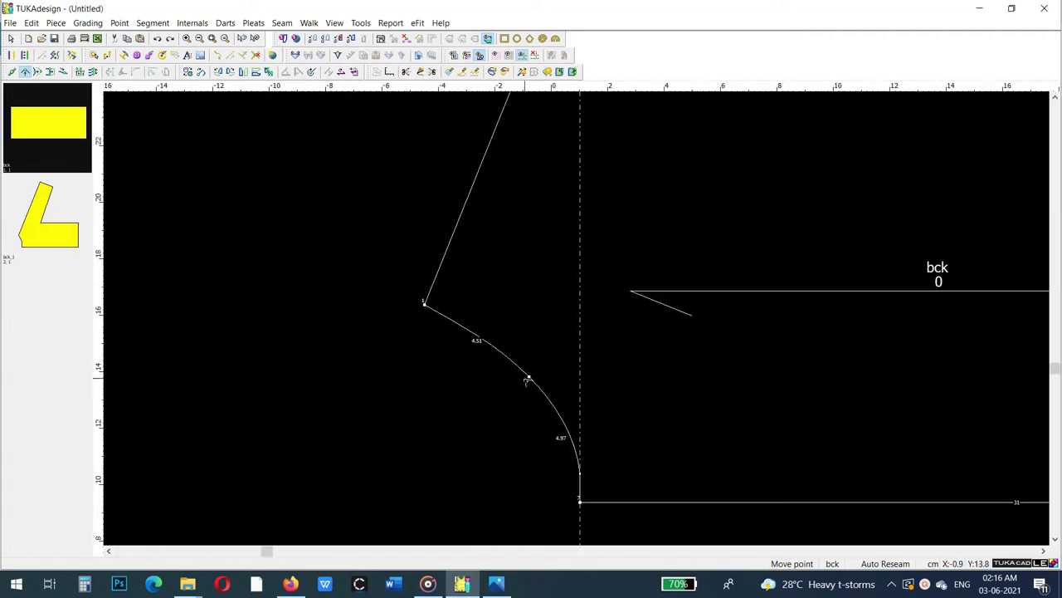
{"action": "left_click", "coordinate": [528, 378]}
{"action": "left_click", "coordinate": [113, 250]}
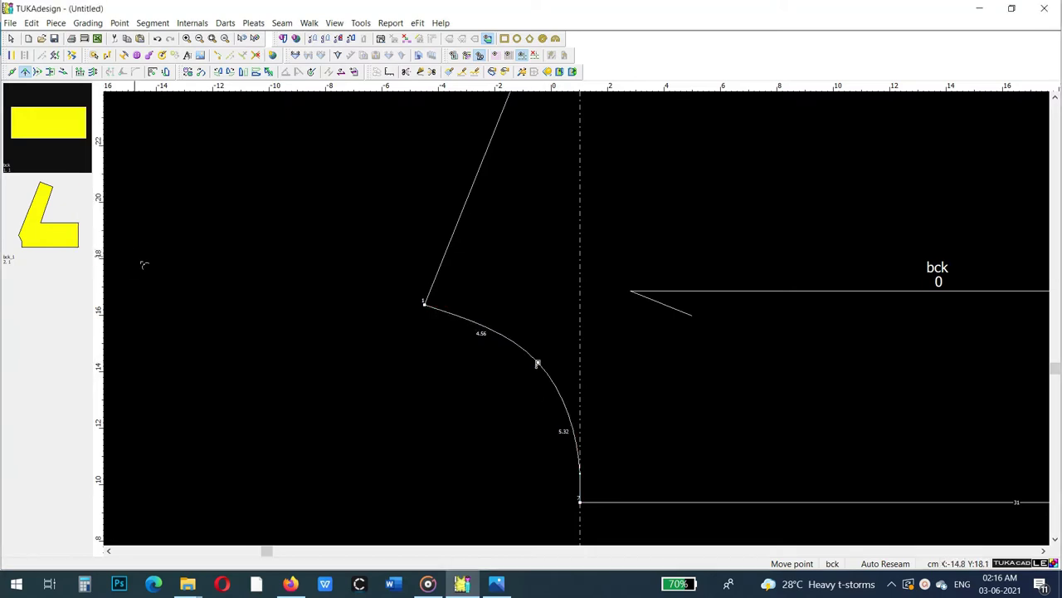
{"action": "scroll", "coordinate": [580, 321], "scroll_direction": "down", "scroll_amount": 3}
{"action": "scroll", "coordinate": [580, 322], "scroll_direction": "down", "scroll_amount": 5}
{"action": "scroll", "coordinate": [584, 327], "scroll_direction": "up", "scroll_amount": 2}
{"action": "scroll", "coordinate": [581, 321], "scroll_direction": "up", "scroll_amount": 1}
{"action": "right_click", "coordinate": [274, 226]}
{"action": "left_click", "coordinate": [297, 230]}
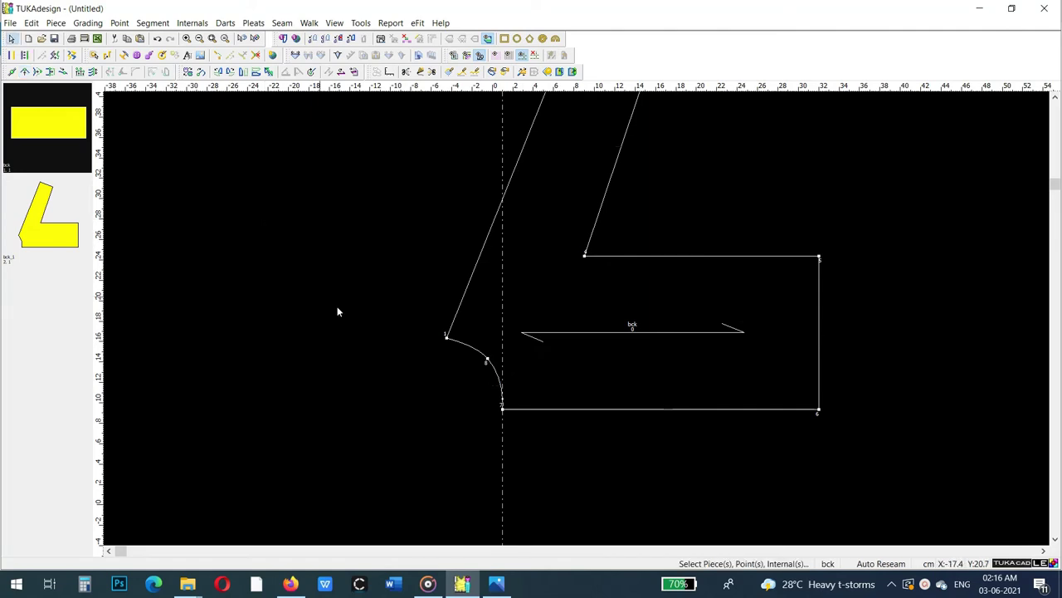
{"action": "scroll", "coordinate": [576, 317], "scroll_direction": "up", "scroll_amount": 1}
{"action": "scroll", "coordinate": [576, 312], "scroll_direction": "up", "scroll_amount": 2}
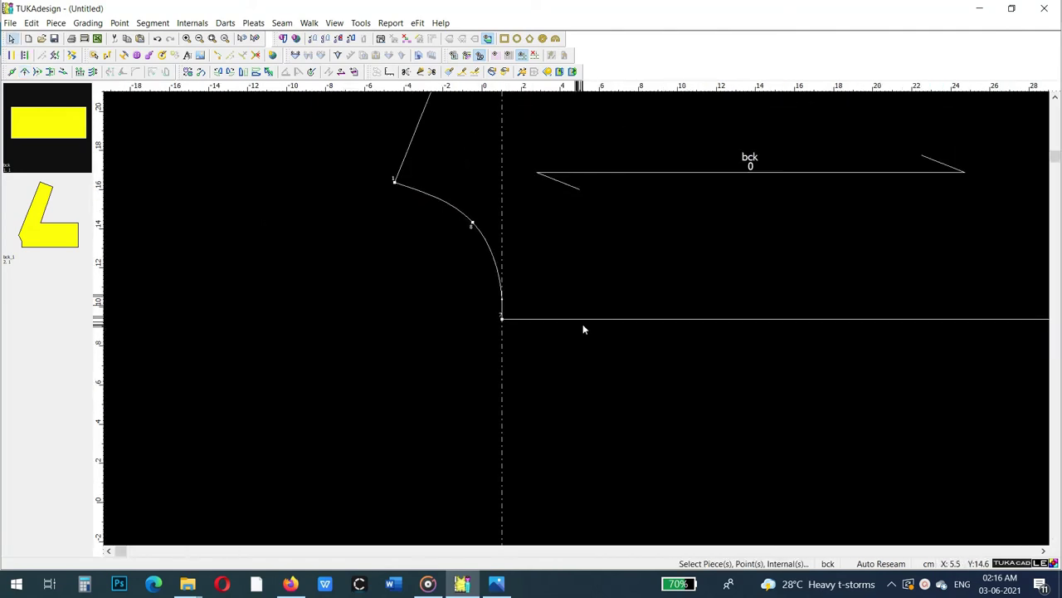
{"action": "scroll", "coordinate": [582, 324], "scroll_direction": "down", "scroll_amount": 6}
{"action": "scroll", "coordinate": [583, 324], "scroll_direction": "up", "scroll_amount": 2}
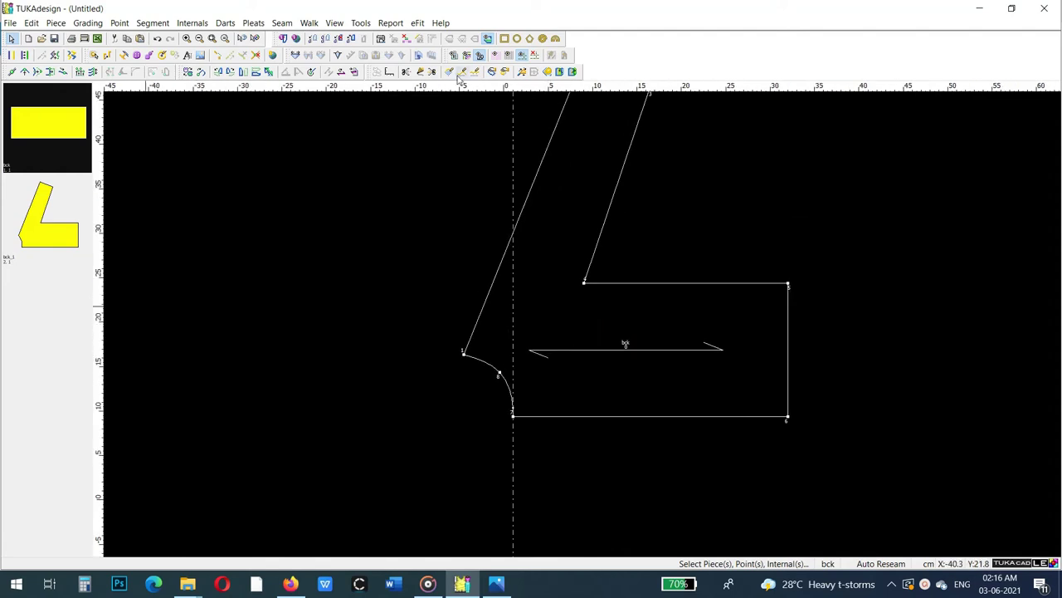
- Draft a connected line from neck point 8 to underarm point 24
{"action": "left_click", "coordinate": [421, 71]}
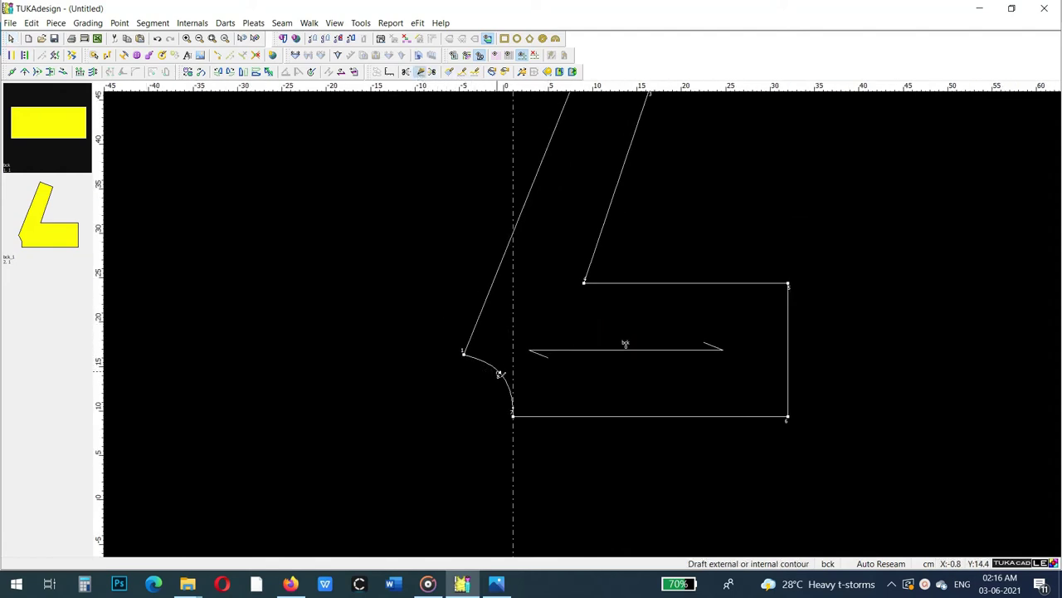
{"action": "left_click", "coordinate": [499, 375]}
{"action": "left_click", "coordinate": [586, 259]}
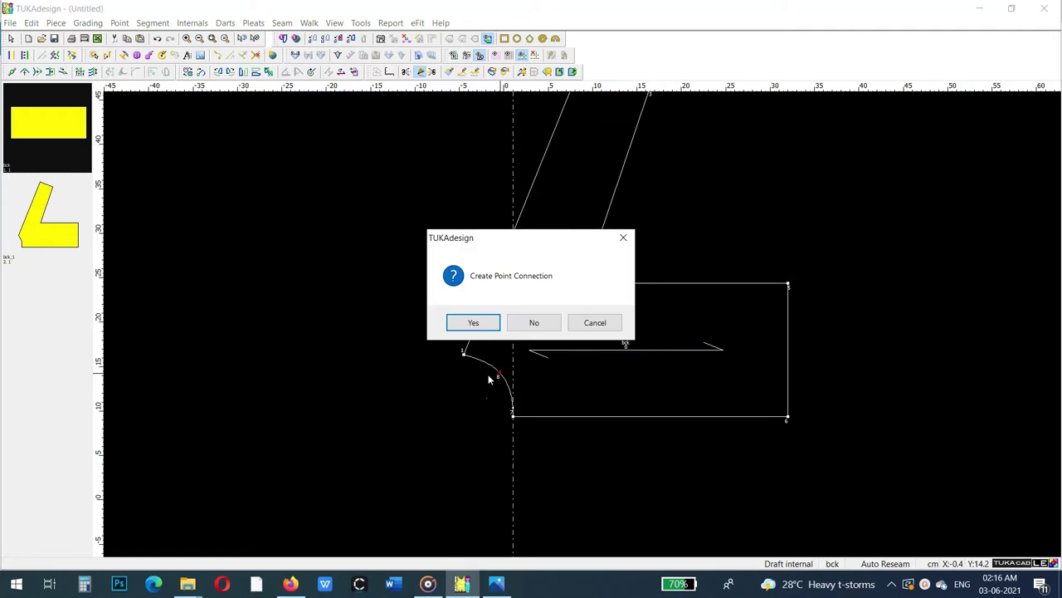
{"action": "left_click", "coordinate": [472, 321]}
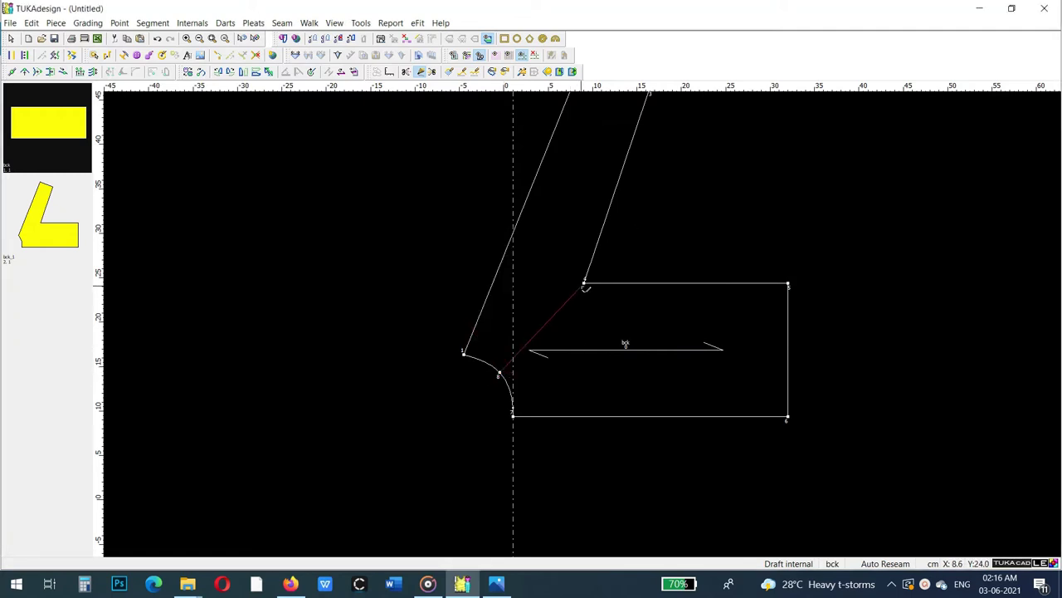
{"action": "left_click", "coordinate": [585, 283]}
{"action": "left_click", "coordinate": [583, 260]}
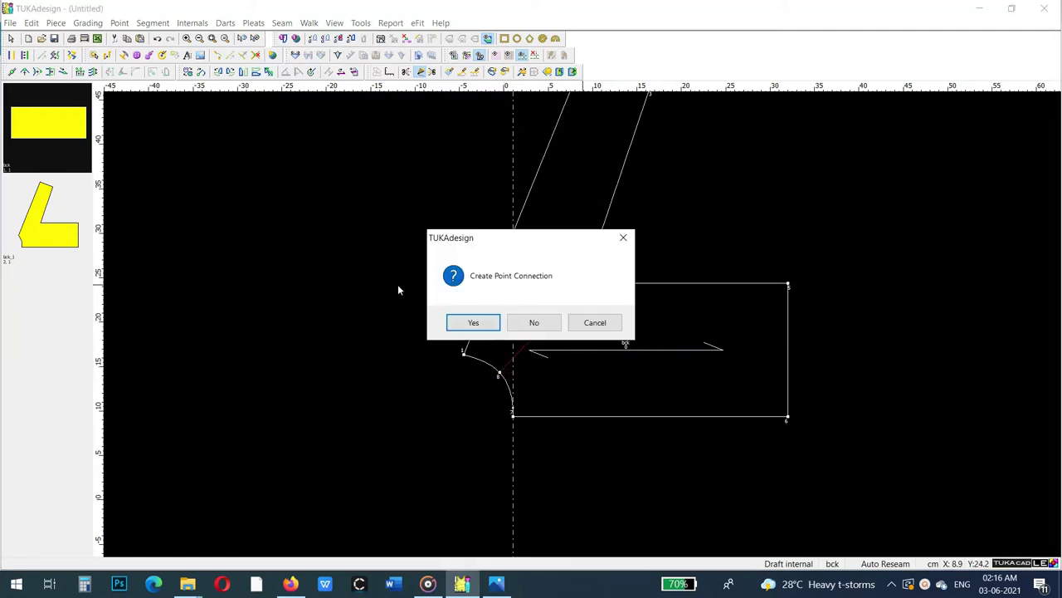
{"action": "left_click", "coordinate": [472, 321]}
{"action": "right_click", "coordinate": [336, 285]}
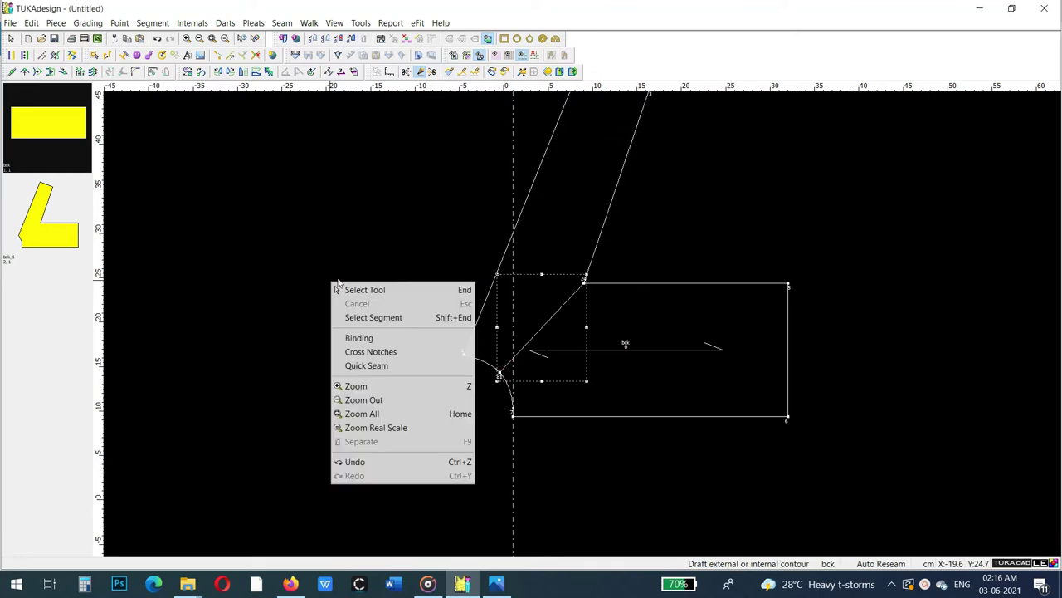
{"action": "left_click", "coordinate": [349, 289]}
- Drag the new line's middle to start bending it into a curve
{"action": "left_click", "coordinate": [25, 72]}
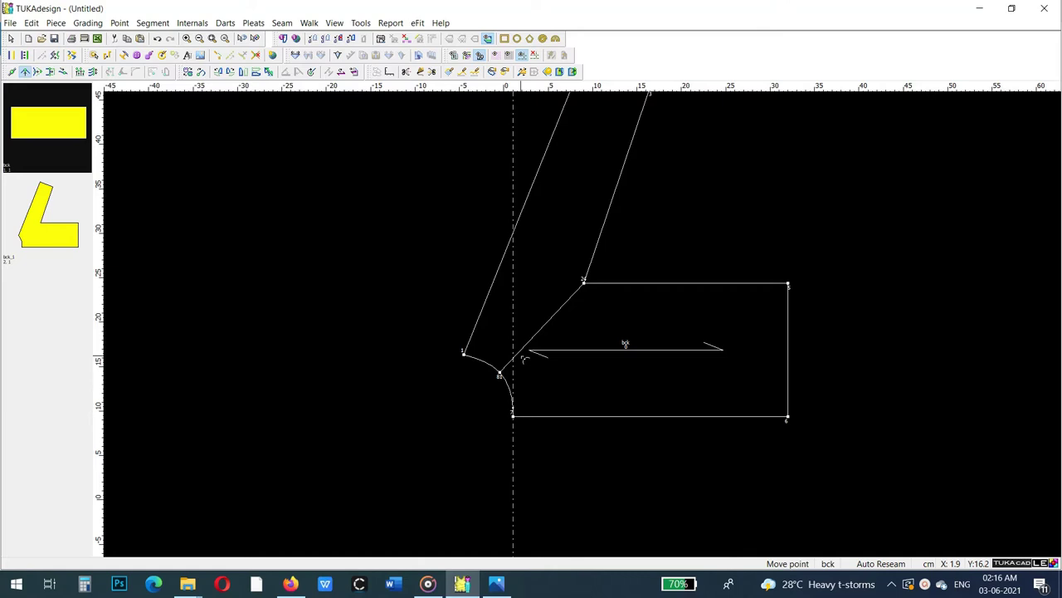
{"action": "left_click_drag", "start_coordinate": [522, 357], "coordinate": [514, 354]}
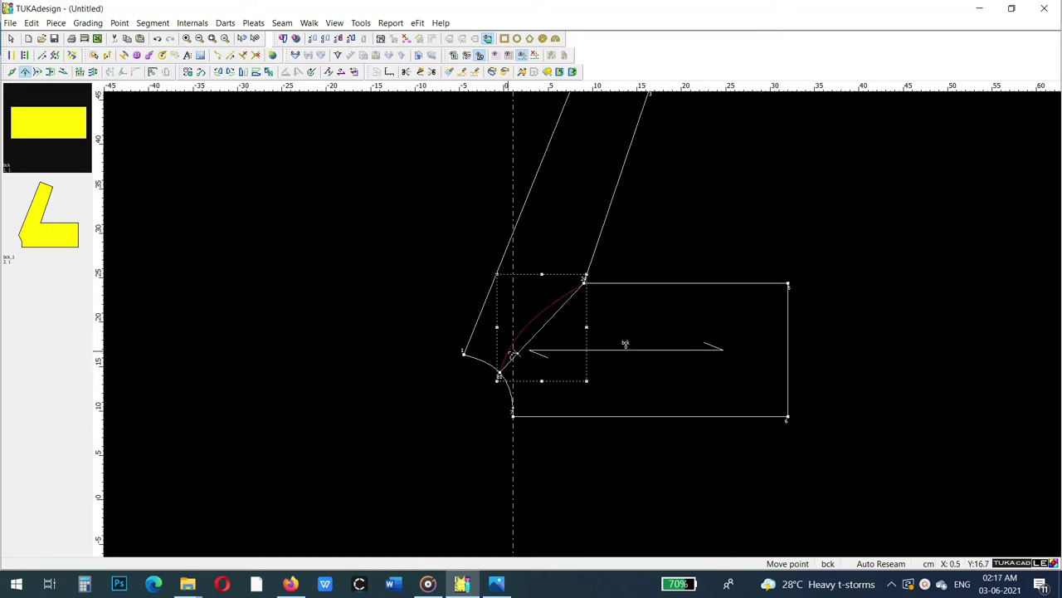
{"action": "left_click", "coordinate": [514, 354]}
- Adjust the line's upper part and the point near the underarm into a smooth S-shaped raglan curve
{"action": "left_click", "coordinate": [132, 254]}
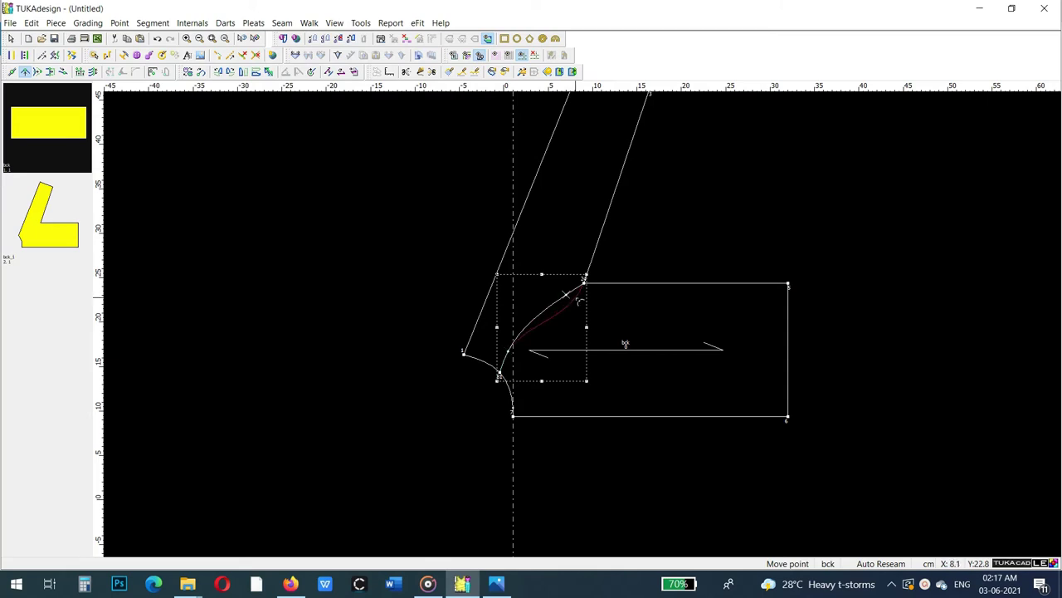
{"action": "left_click", "coordinate": [580, 303]}
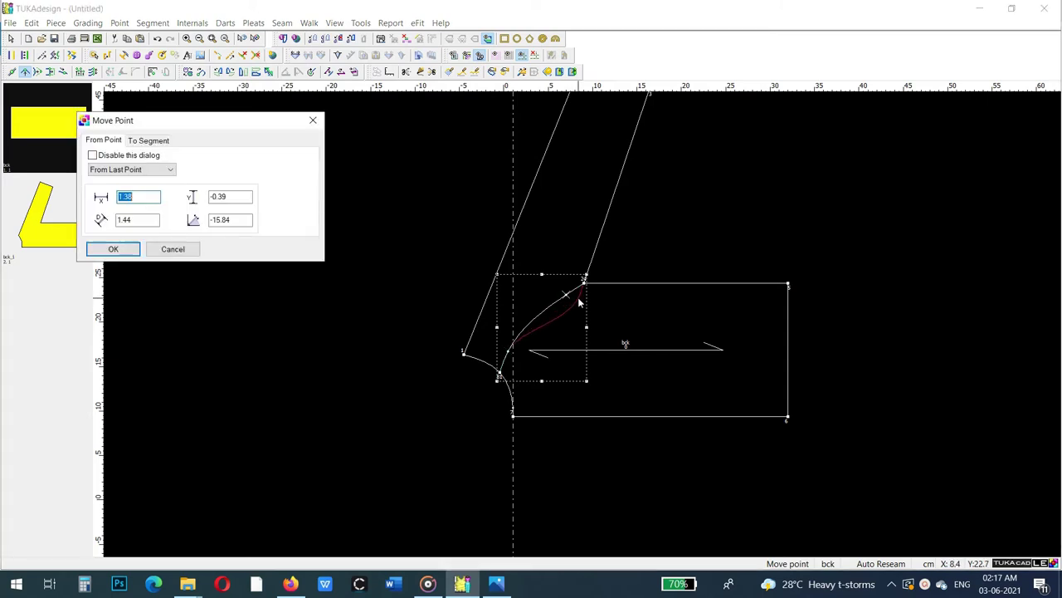
{"action": "left_click", "coordinate": [116, 249]}
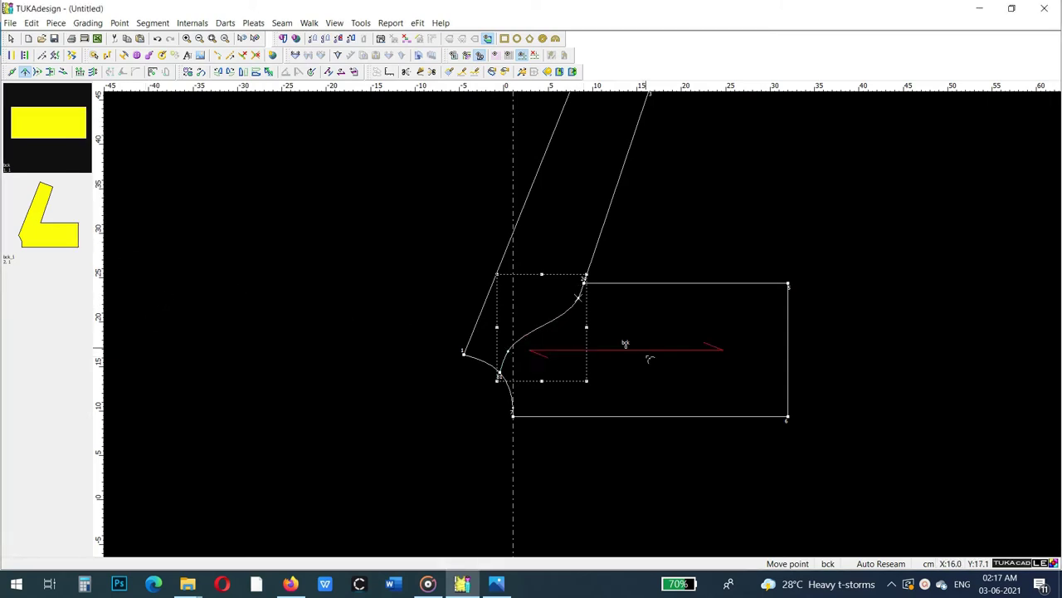
{"action": "scroll", "coordinate": [579, 320], "scroll_direction": "up", "scroll_amount": 2}
{"action": "scroll", "coordinate": [574, 316], "scroll_direction": "up", "scroll_amount": 1}
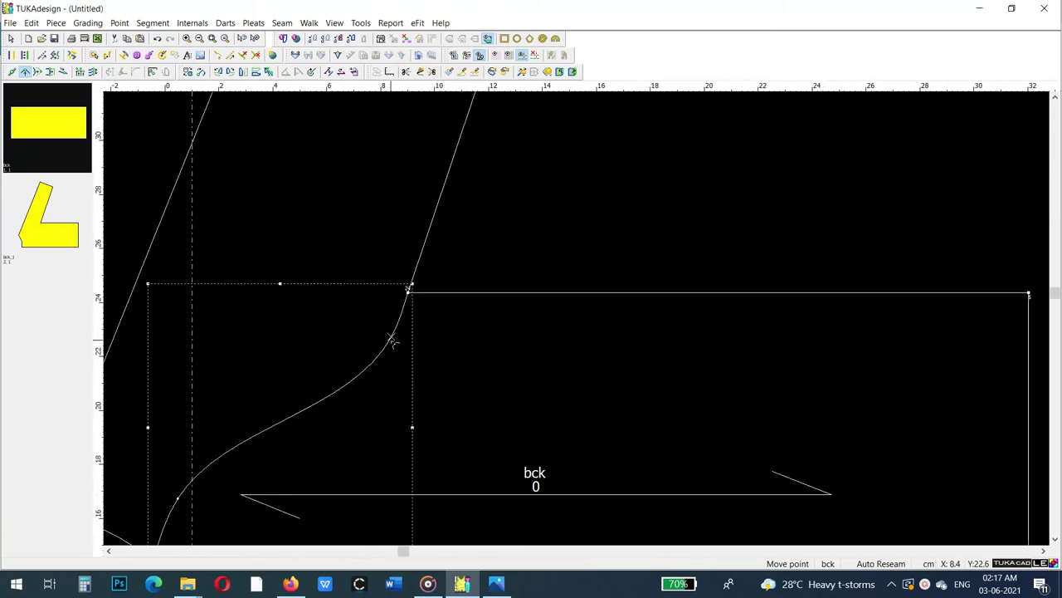
{"action": "left_click", "coordinate": [393, 337]}
{"action": "left_click", "coordinate": [398, 336]}
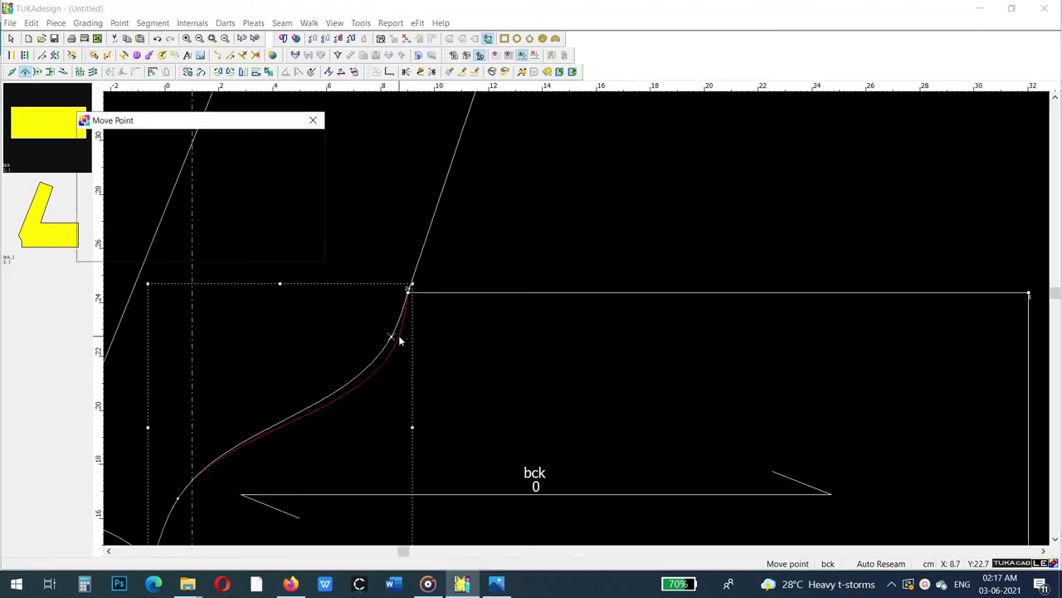
{"action": "left_click", "coordinate": [112, 249]}
{"action": "scroll", "coordinate": [581, 322], "scroll_direction": "down", "scroll_amount": 2}
{"action": "scroll", "coordinate": [581, 322], "scroll_direction": "down", "scroll_amount": 1}
{"action": "scroll", "coordinate": [581, 322], "scroll_direction": "up", "scroll_amount": 2}
{"action": "right_click", "coordinate": [227, 189]}
{"action": "left_click", "coordinate": [249, 196]}
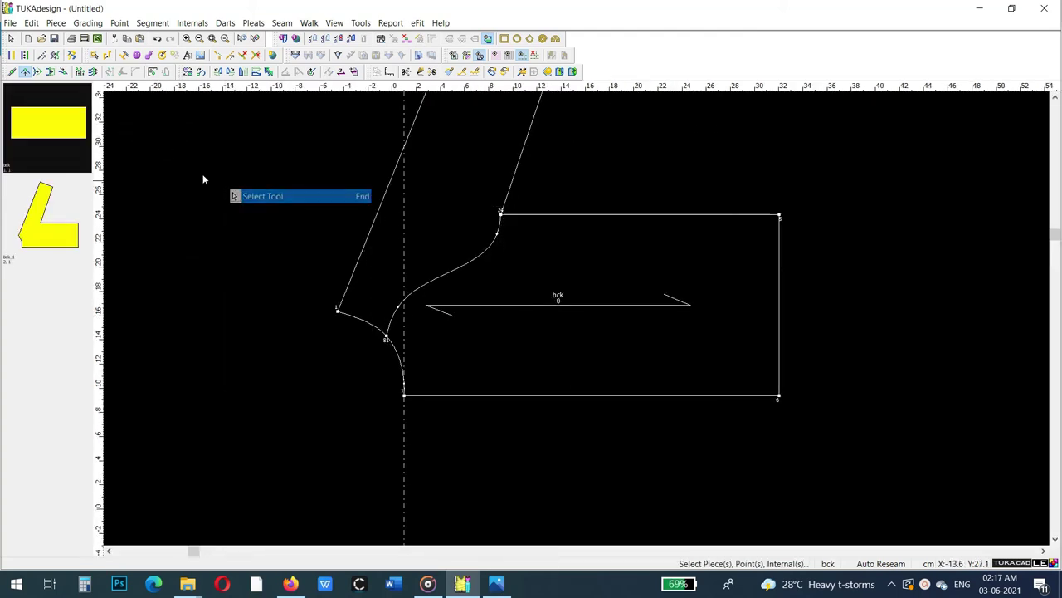
- Place bck_1 beside bck and save the pattern as 'reglon slv.tud', accepting the material-name warning
{"action": "left_click", "coordinate": [44, 230]}
{"action": "left_click", "coordinate": [10, 22]}
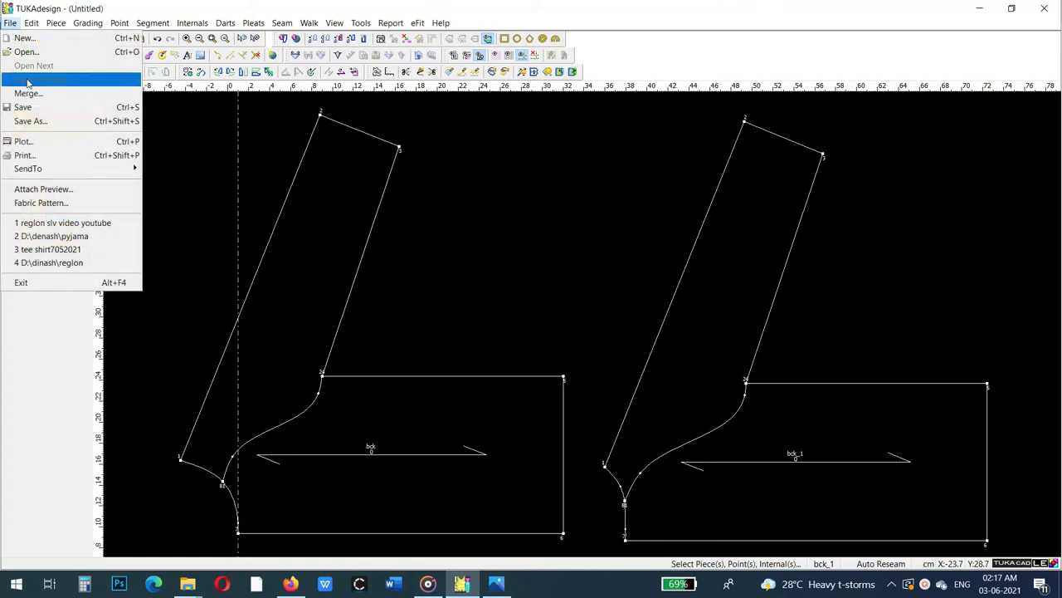
{"action": "left_click", "coordinate": [42, 121]}
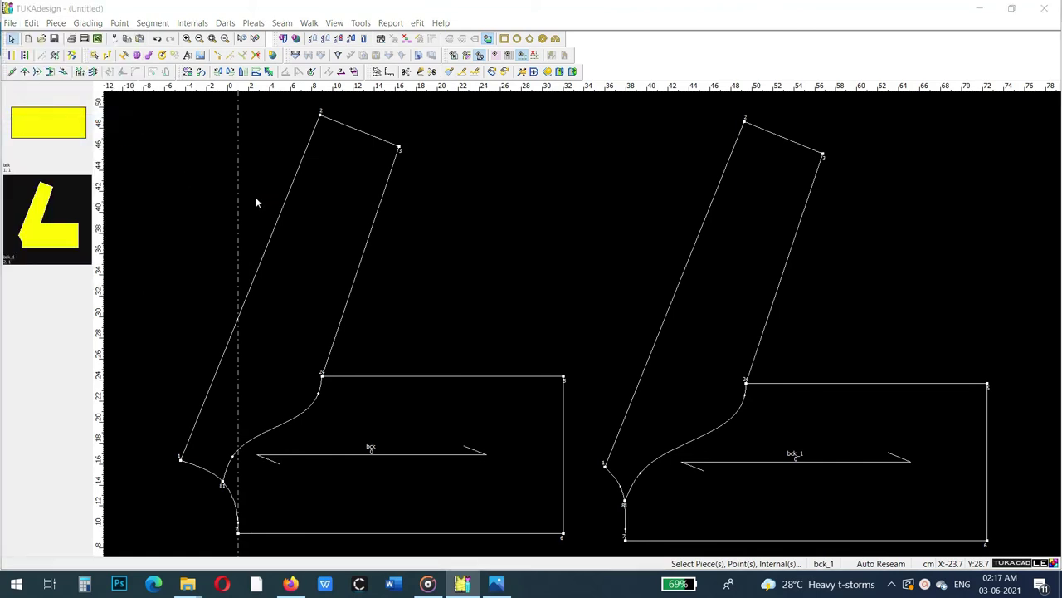
{"action": "left_click", "coordinate": [498, 311]}
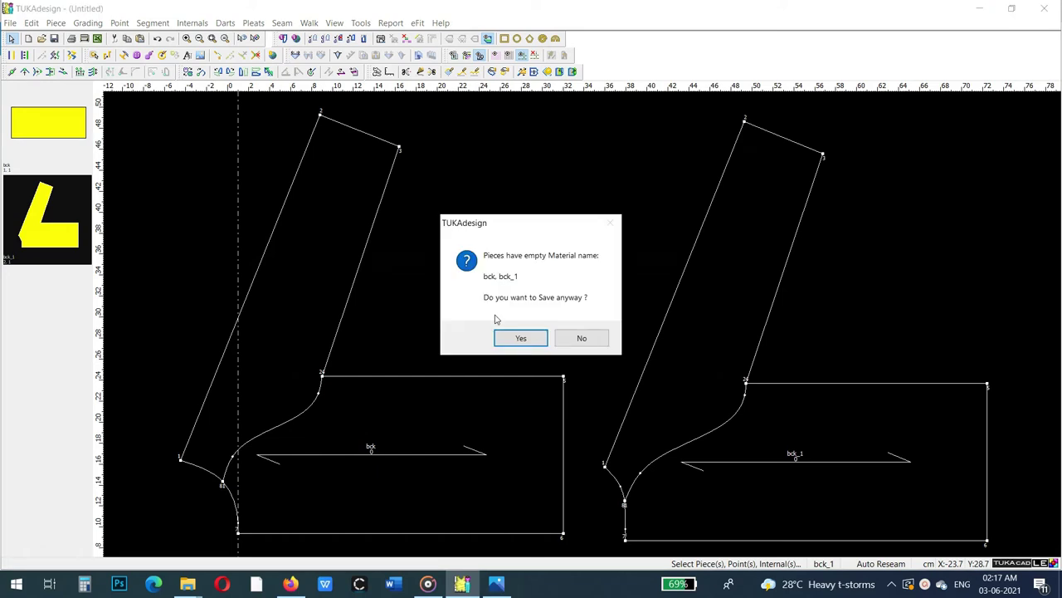
{"action": "left_click", "coordinate": [515, 338]}
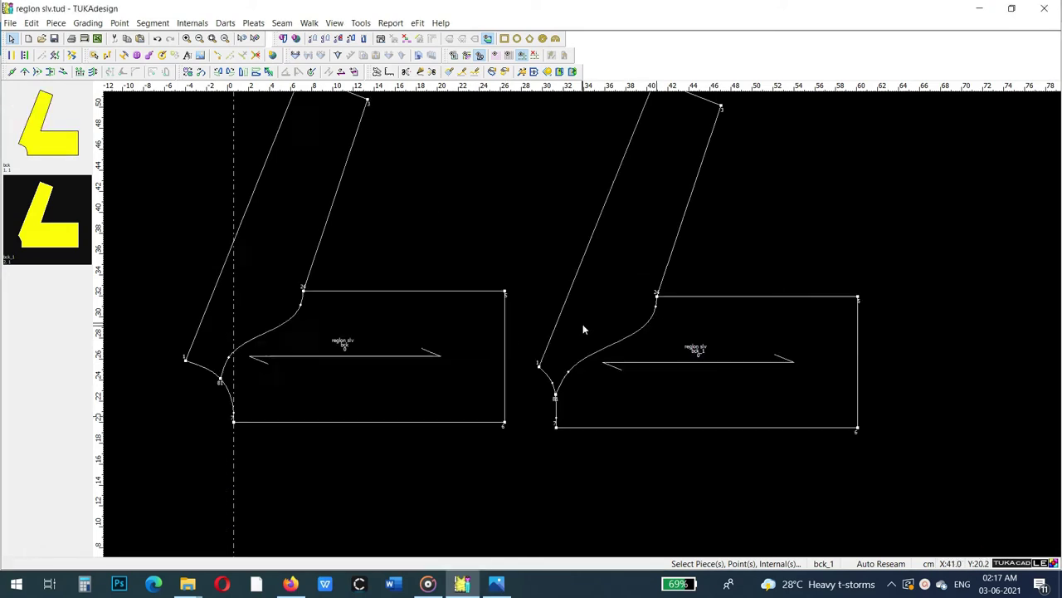
{"action": "scroll", "coordinate": [583, 325], "scroll_direction": "down", "scroll_amount": 1}
{"action": "scroll", "coordinate": [582, 325], "scroll_direction": "up", "scroll_amount": 1}
{"action": "scroll", "coordinate": [583, 325], "scroll_direction": "up", "scroll_amount": 1}
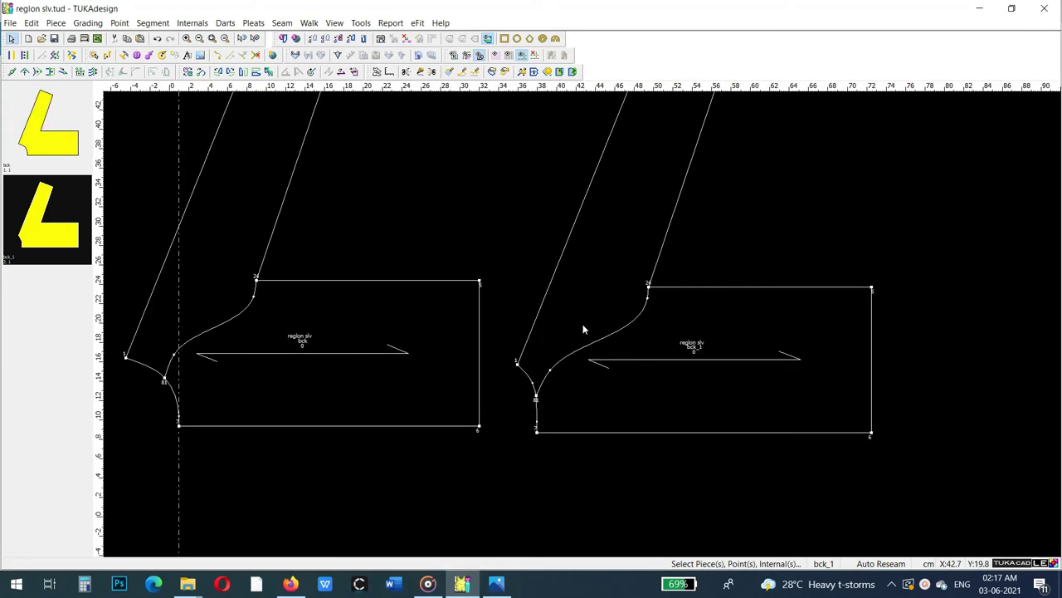
- Move the left back piece over onto the other piece
{"action": "left_click", "coordinate": [493, 72]}
{"action": "left_click", "coordinate": [480, 287]}
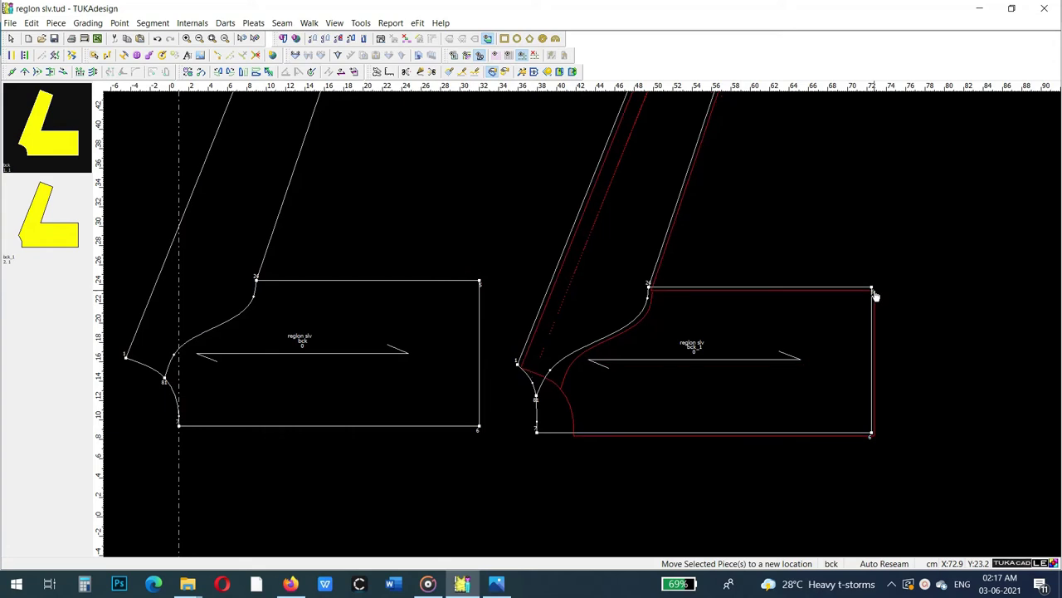
{"action": "left_click", "coordinate": [876, 297]}
{"action": "scroll", "coordinate": [872, 294], "scroll_direction": "up", "scroll_amount": 2}
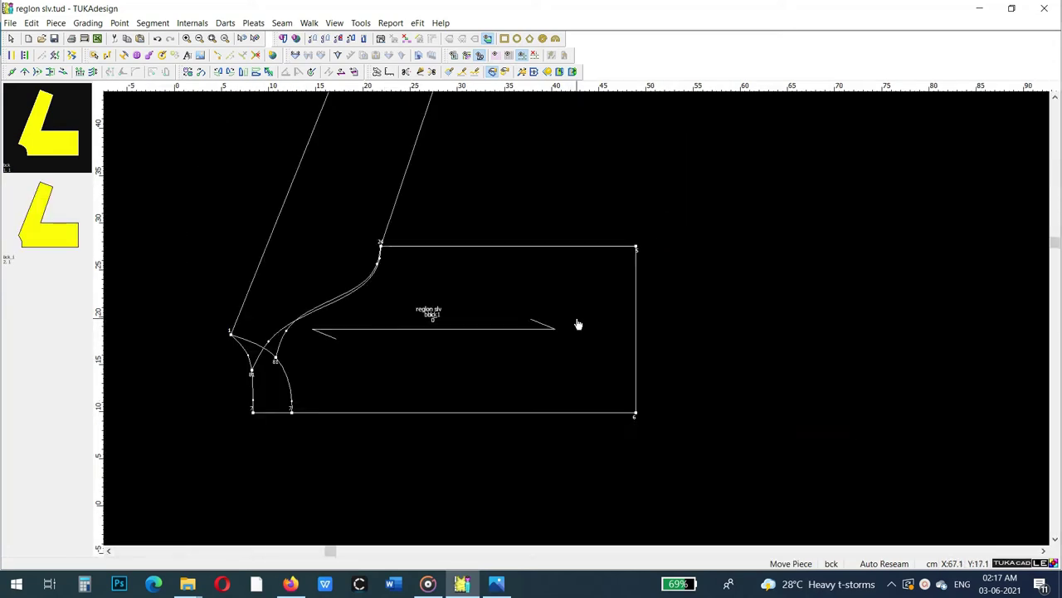
{"action": "scroll", "coordinate": [579, 324], "scroll_direction": "up", "scroll_amount": 1}
{"action": "scroll", "coordinate": [577, 323], "scroll_direction": "up", "scroll_amount": 2}
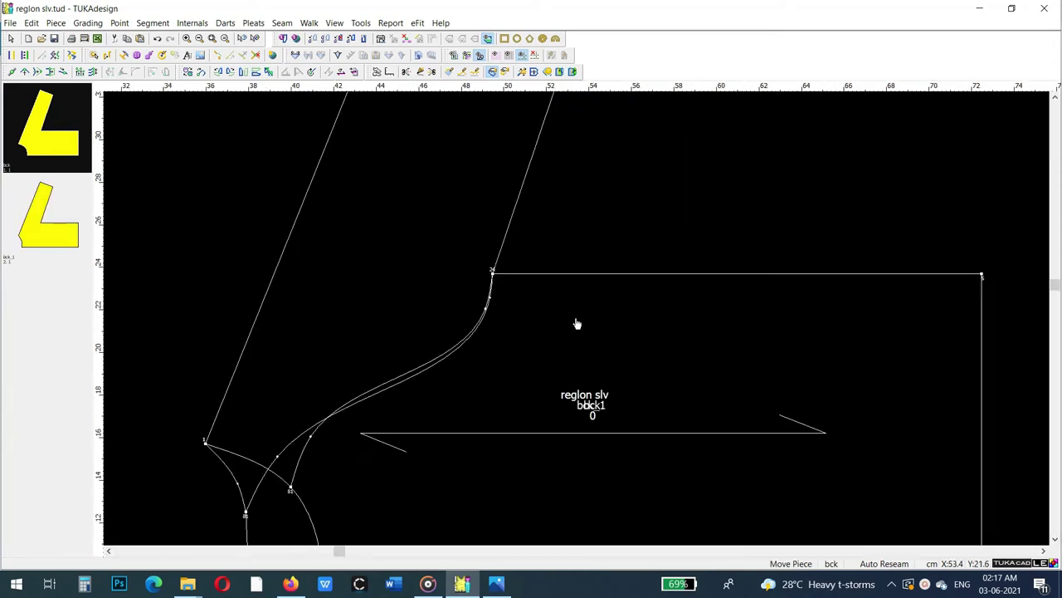
{"action": "scroll", "coordinate": [578, 324], "scroll_direction": "up", "scroll_amount": 1}
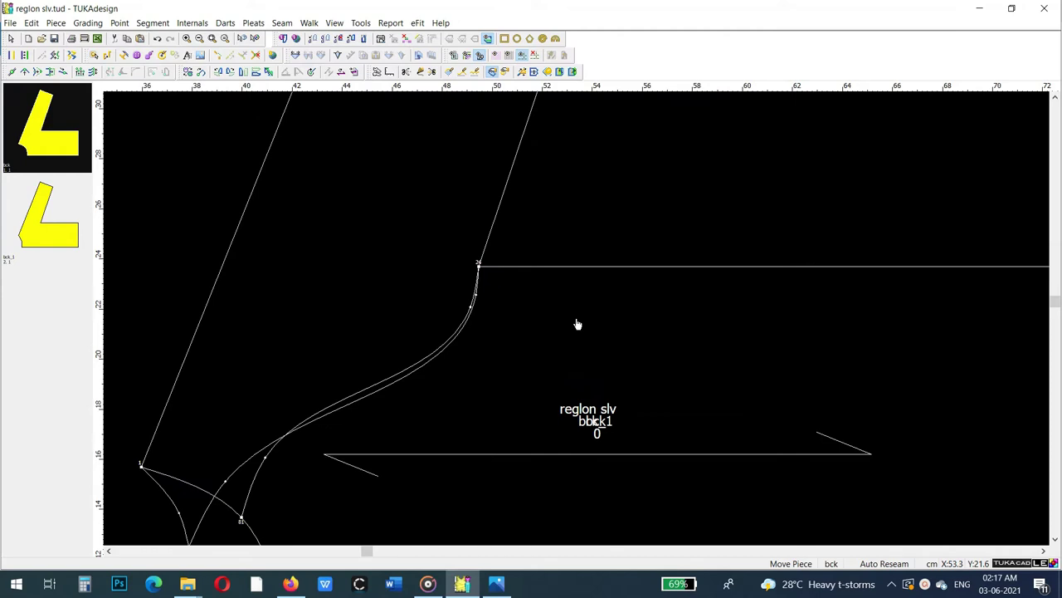
- Nudge two raglan curve points so the curve flows smoothly into the underarm corner
{"action": "left_click", "coordinate": [24, 72]}
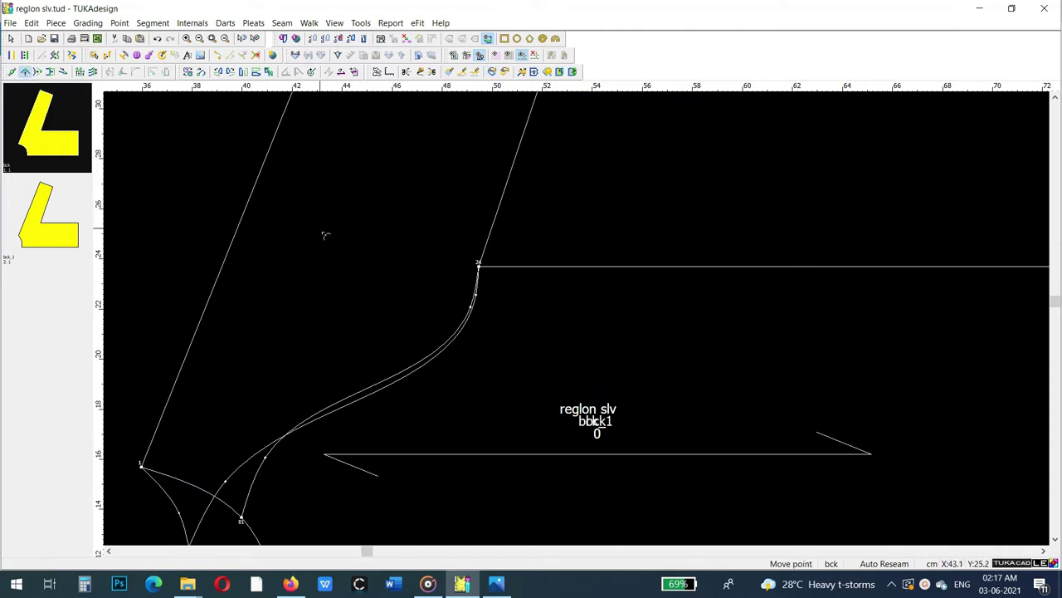
{"action": "left_click", "coordinate": [477, 298]}
{"action": "left_click_drag", "start_coordinate": [474, 297], "coordinate": [472, 300]}
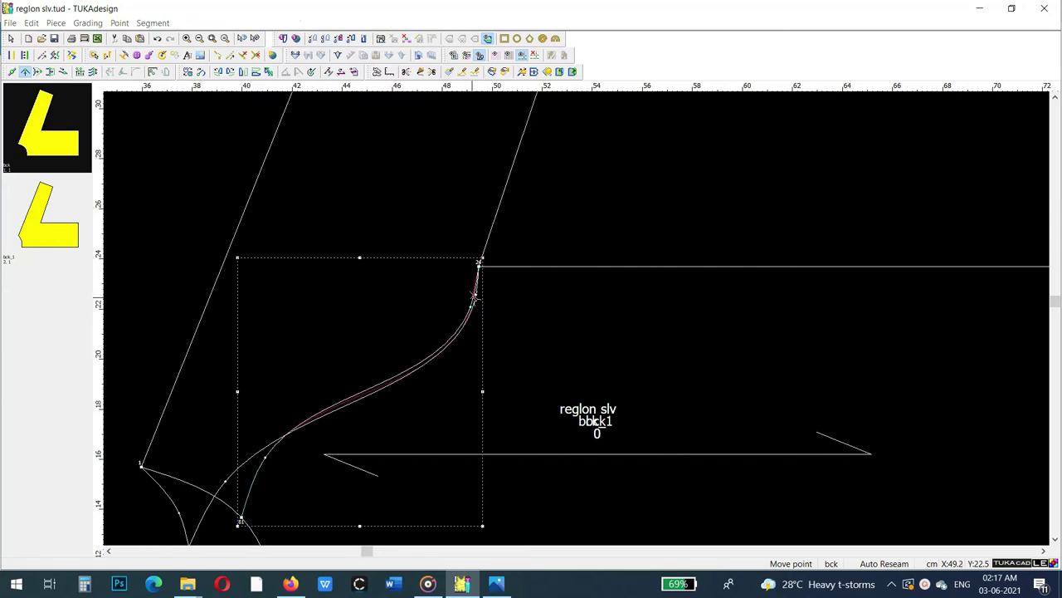
{"action": "left_click", "coordinate": [111, 249]}
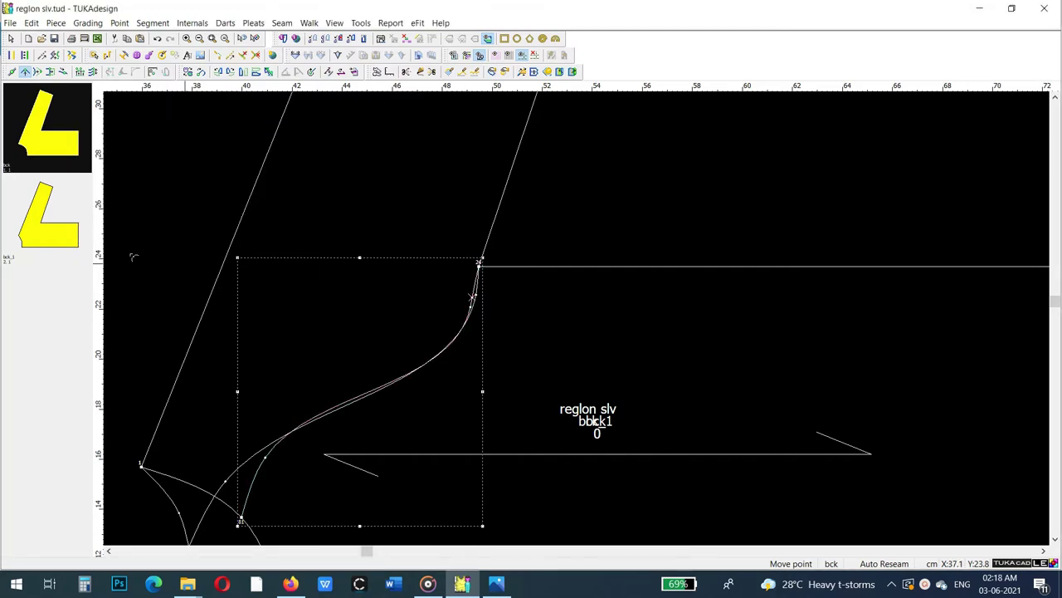
{"action": "left_click_drag", "start_coordinate": [472, 299], "coordinate": [476, 301]}
{"action": "scroll", "coordinate": [552, 311], "scroll_direction": "up", "scroll_amount": 1}
- Return to the Select tool and check the raglan curve's current shape
{"action": "right_click", "coordinate": [672, 247]}
{"action": "left_click", "coordinate": [693, 254]}
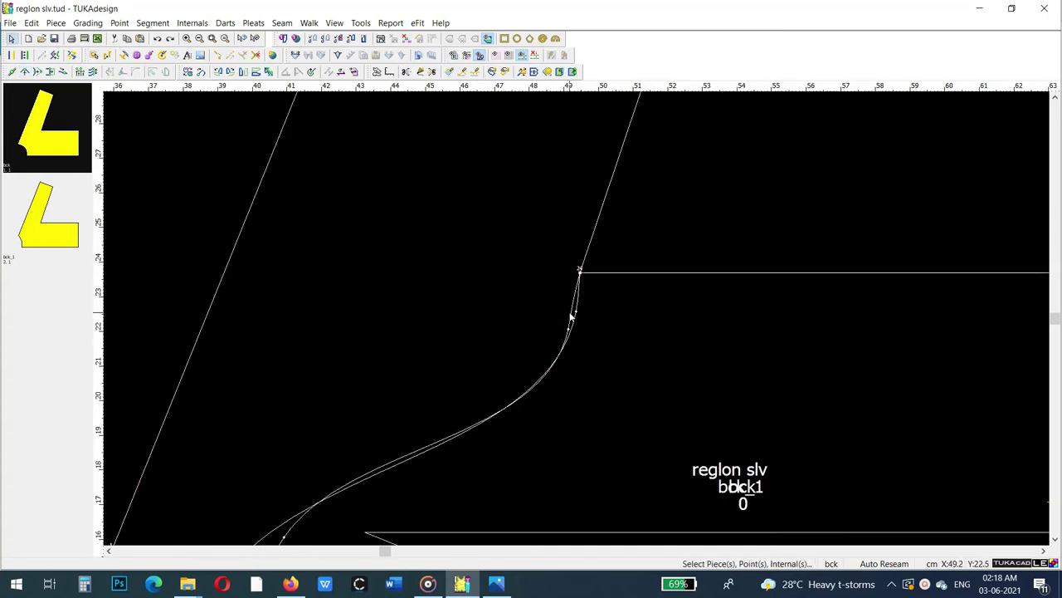
{"action": "left_click", "coordinate": [571, 319]}
{"action": "left_click", "coordinate": [540, 331]}
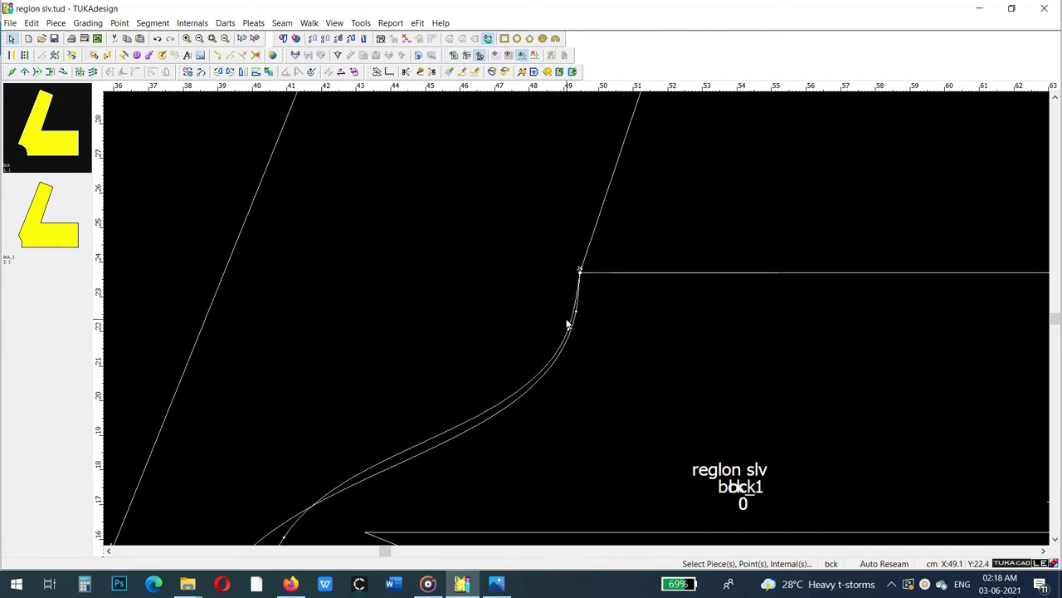
{"action": "scroll", "coordinate": [576, 317], "scroll_direction": "down", "scroll_amount": 3}
{"action": "scroll", "coordinate": [583, 330], "scroll_direction": "up", "scroll_amount": 1}
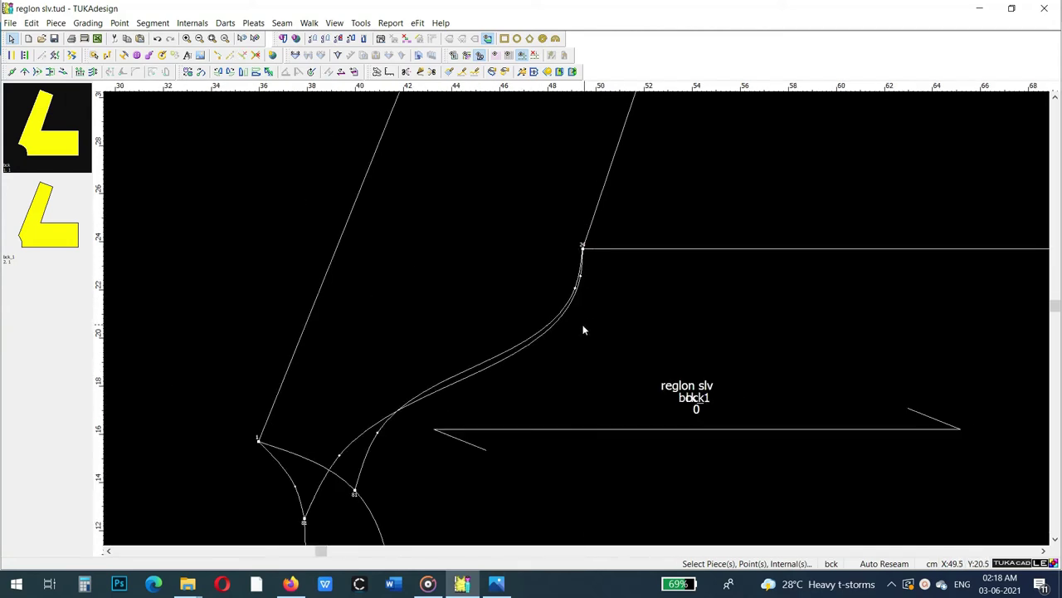
- Shift two more raglan curve points so the curve lies over the neighbouring curve
{"action": "left_click", "coordinate": [25, 71]}
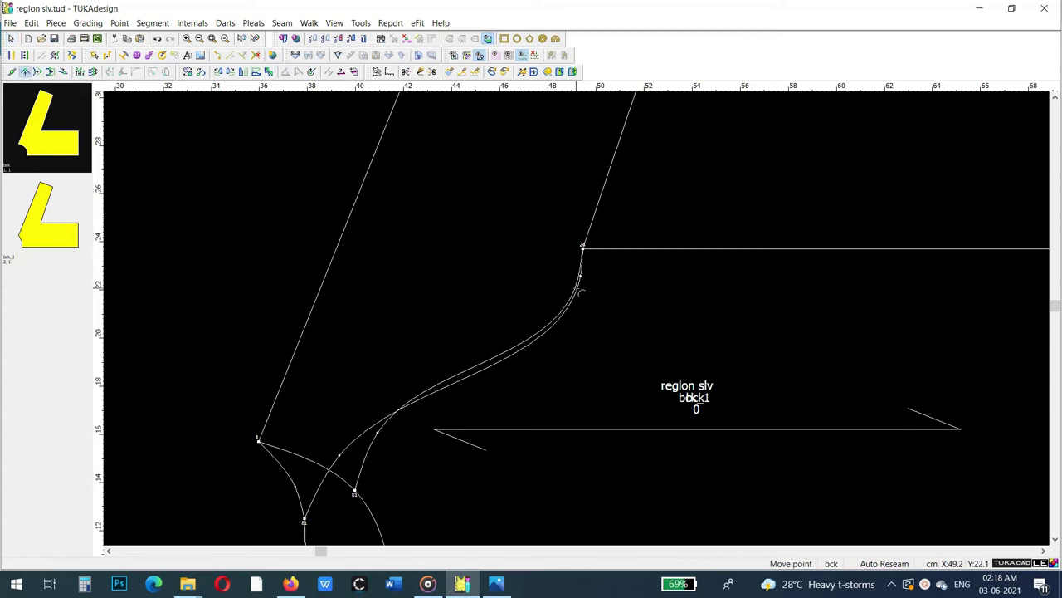
{"action": "left_click_drag", "start_coordinate": [580, 290], "coordinate": [566, 292]}
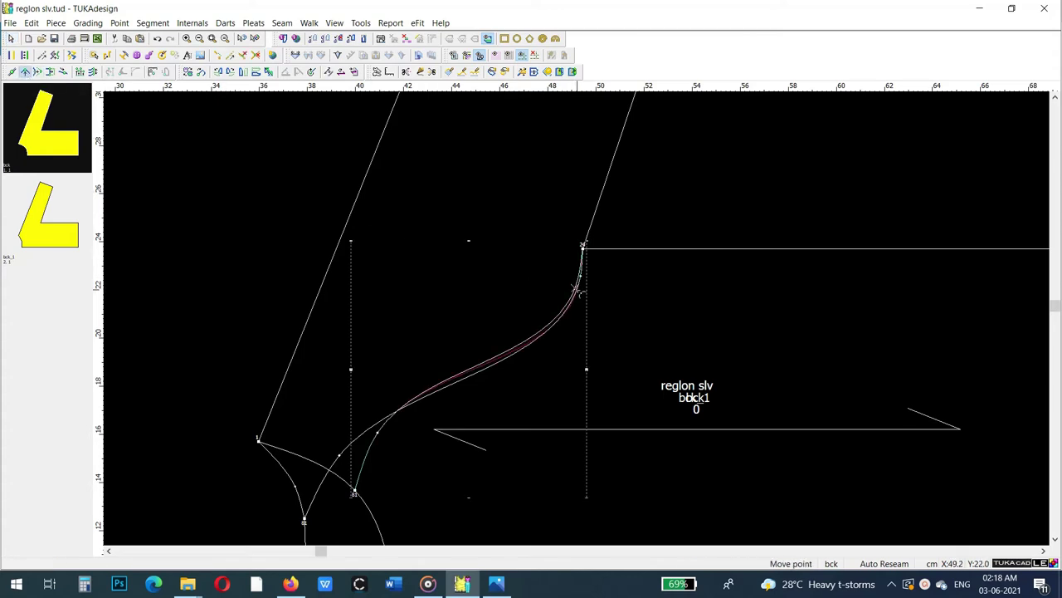
{"action": "left_click", "coordinate": [113, 249]}
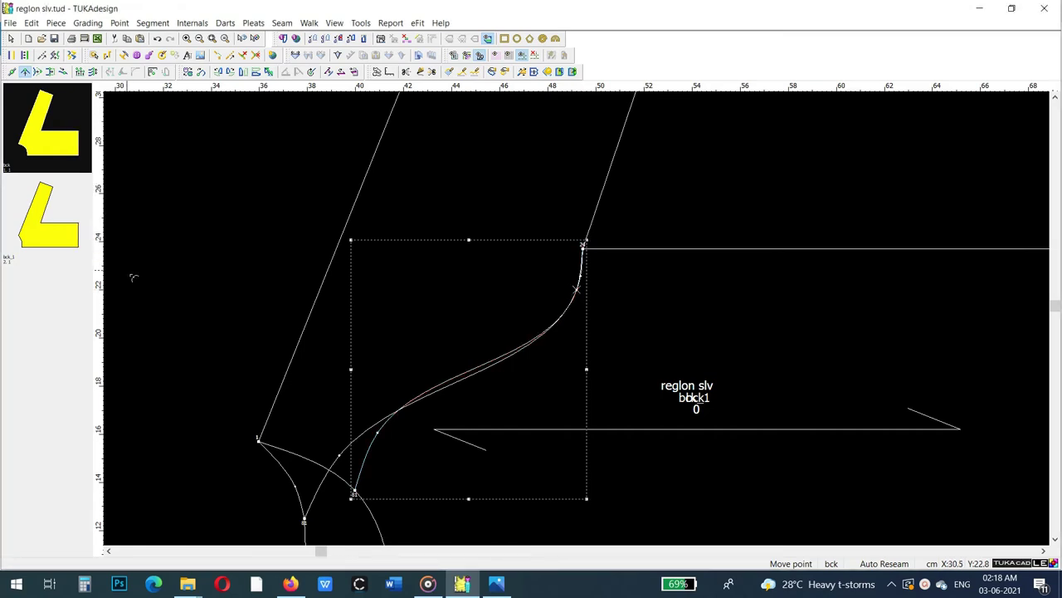
{"action": "left_click_drag", "start_coordinate": [458, 379], "coordinate": [462, 382]}
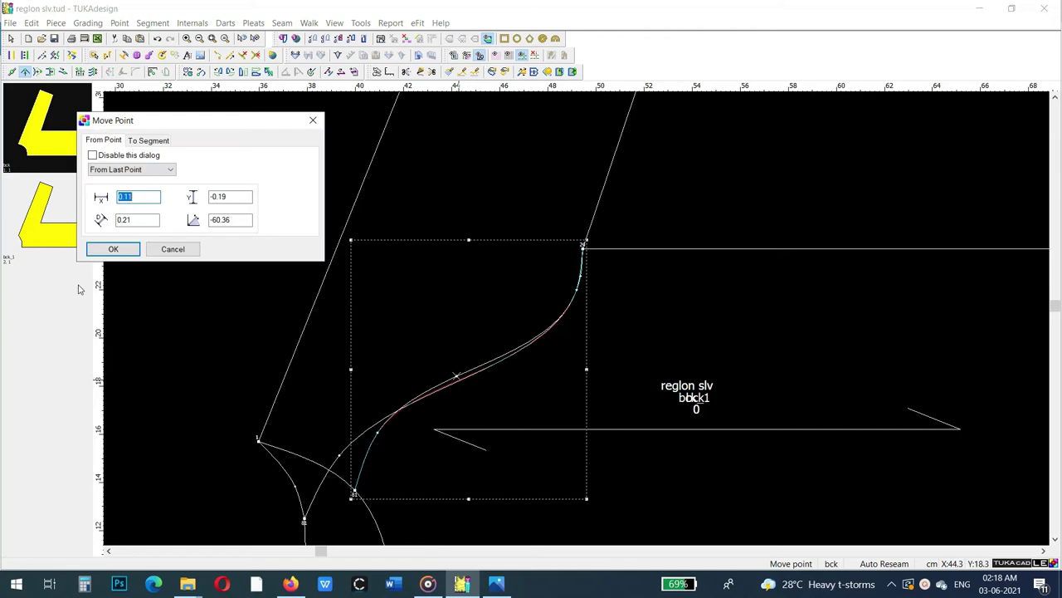
{"action": "left_click", "coordinate": [112, 252]}
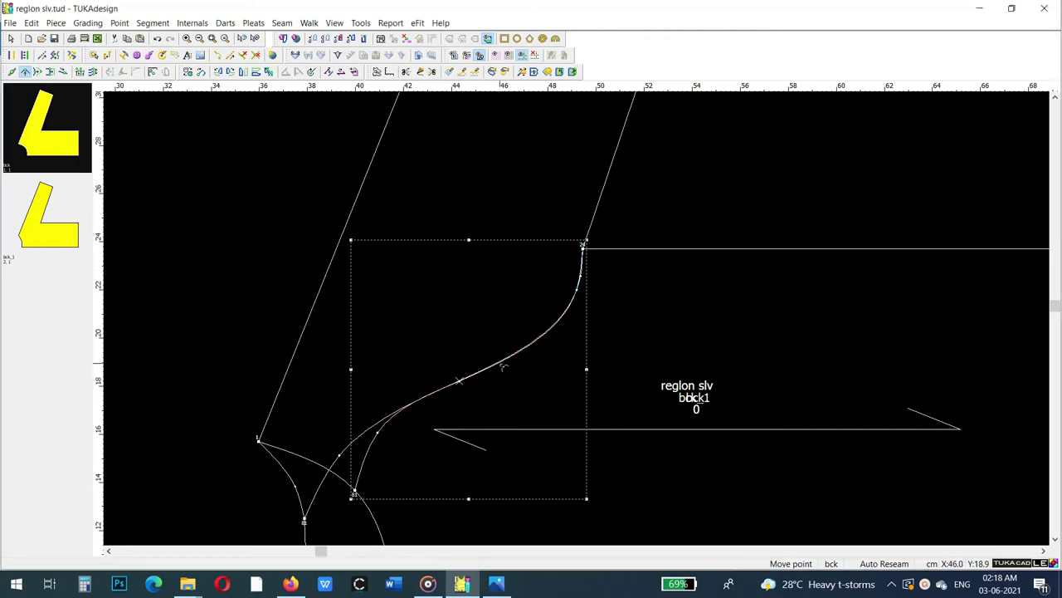
- Pan and zoom out to show the whole pattern, back in the Select tool
{"action": "scroll", "coordinate": [745, 238], "scroll_direction": "down", "scroll_amount": 2}
{"action": "middle_click_drag", "start_coordinate": [775, 418], "coordinate": [578, 320]}
{"action": "scroll", "coordinate": [578, 320], "scroll_direction": "down", "scroll_amount": 1}
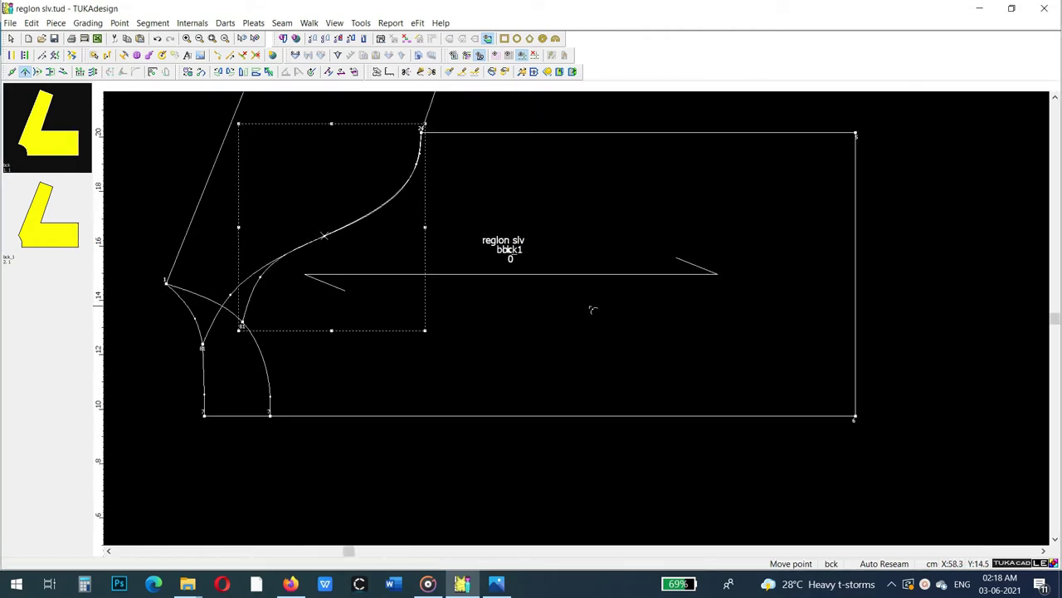
{"action": "scroll", "coordinate": [580, 285], "scroll_direction": "down", "scroll_amount": 1}
{"action": "right_click", "coordinate": [629, 118]}
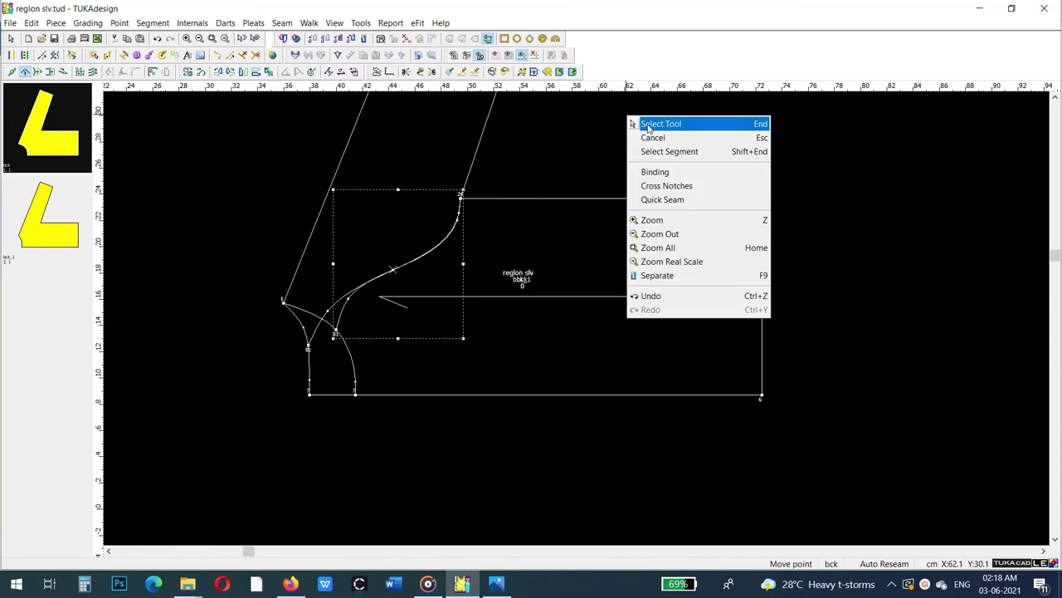
{"action": "left_click", "coordinate": [648, 126]}
{"action": "scroll", "coordinate": [571, 304], "scroll_direction": "up", "scroll_amount": 2}
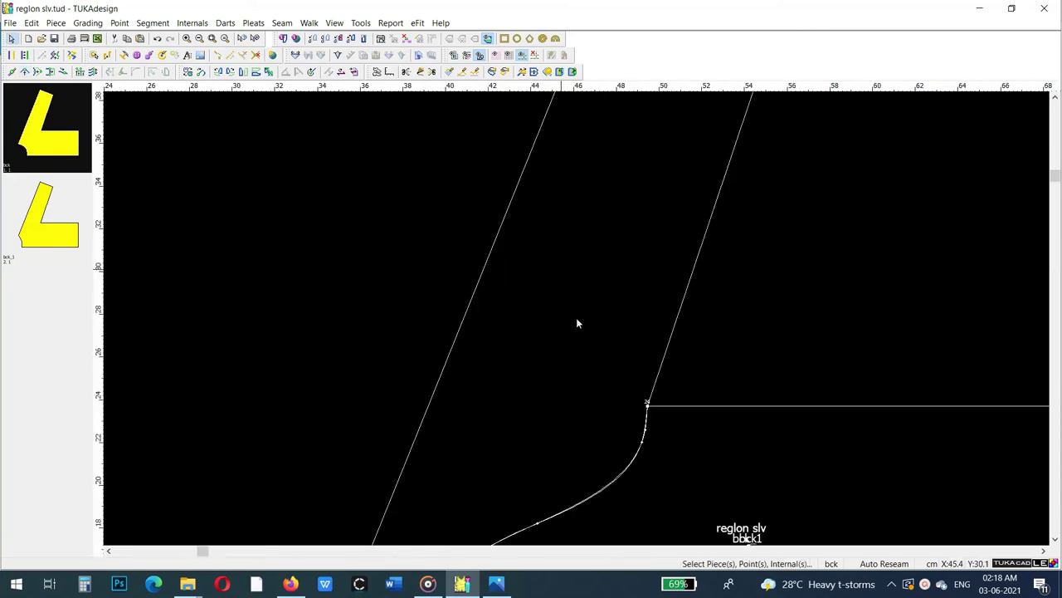
{"action": "scroll", "coordinate": [577, 321], "scroll_direction": "down", "scroll_amount": 1}
{"action": "scroll", "coordinate": [580, 322], "scroll_direction": "down", "scroll_amount": 1}
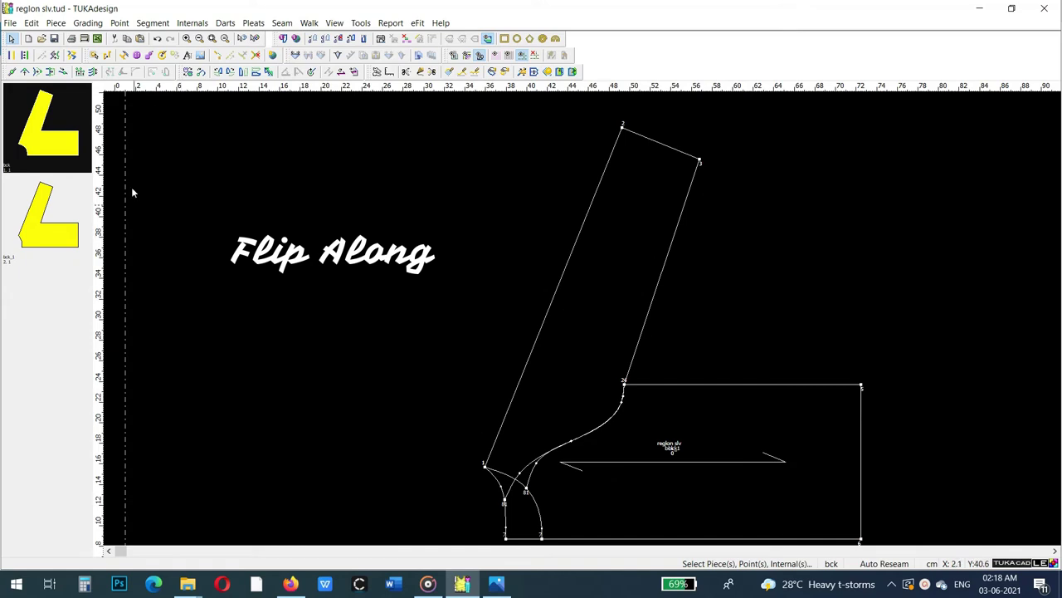
- Mirror the sleeve across its long edge to unfold it
{"action": "left_click", "coordinate": [270, 72]}
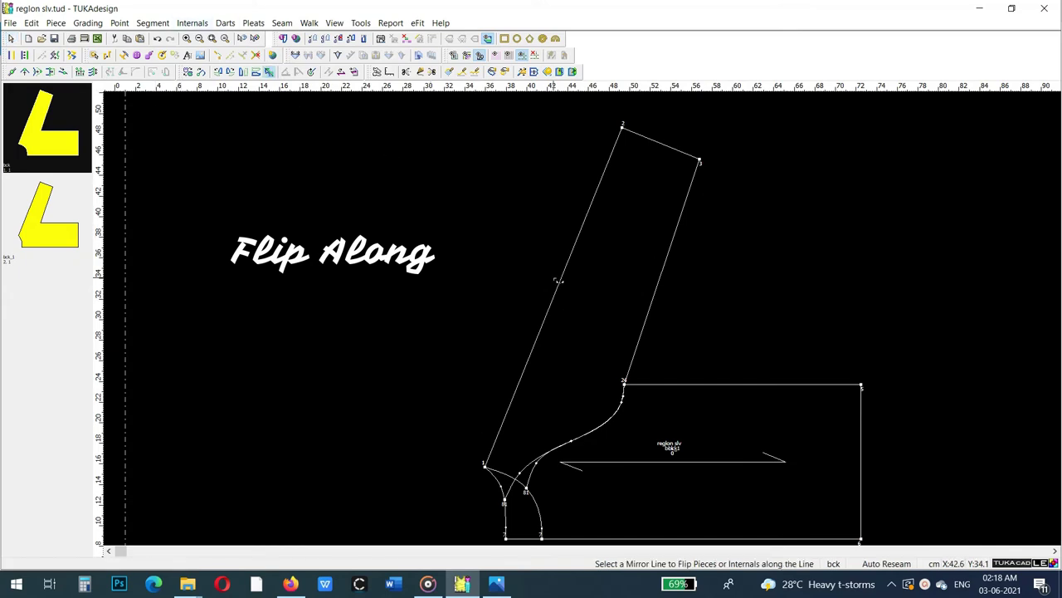
{"action": "left_click", "coordinate": [564, 283]}
{"action": "left_click", "coordinate": [563, 283]}
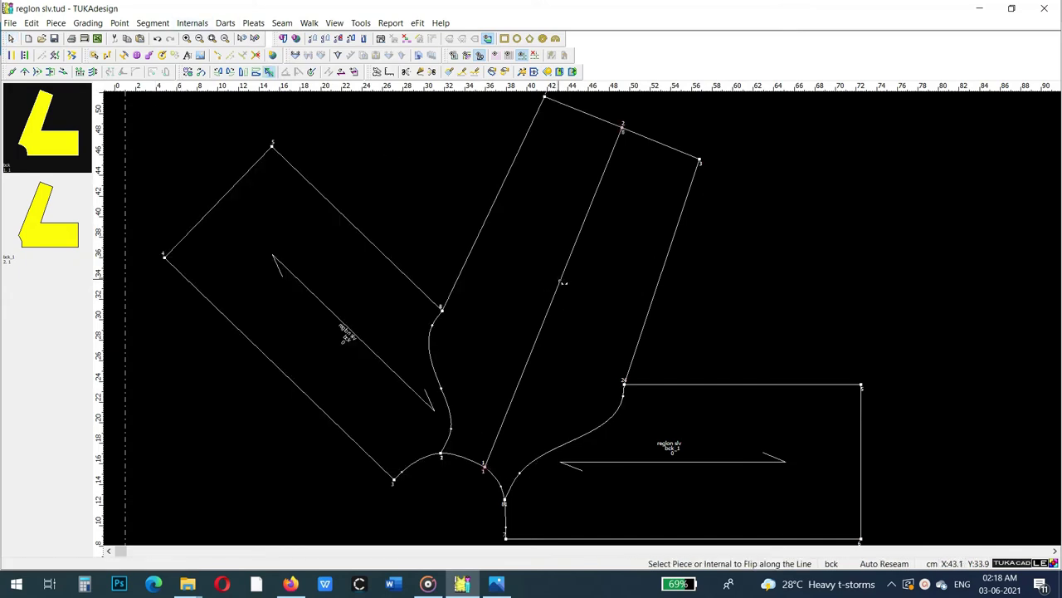
{"action": "scroll", "coordinate": [586, 328], "scroll_direction": "down", "scroll_amount": 1}
{"action": "scroll", "coordinate": [586, 328], "scroll_direction": "up", "scroll_amount": 2}
{"action": "right_click", "coordinate": [413, 157]}
{"action": "right_click", "coordinate": [437, 165]}
{"action": "left_click", "coordinate": [461, 178]}
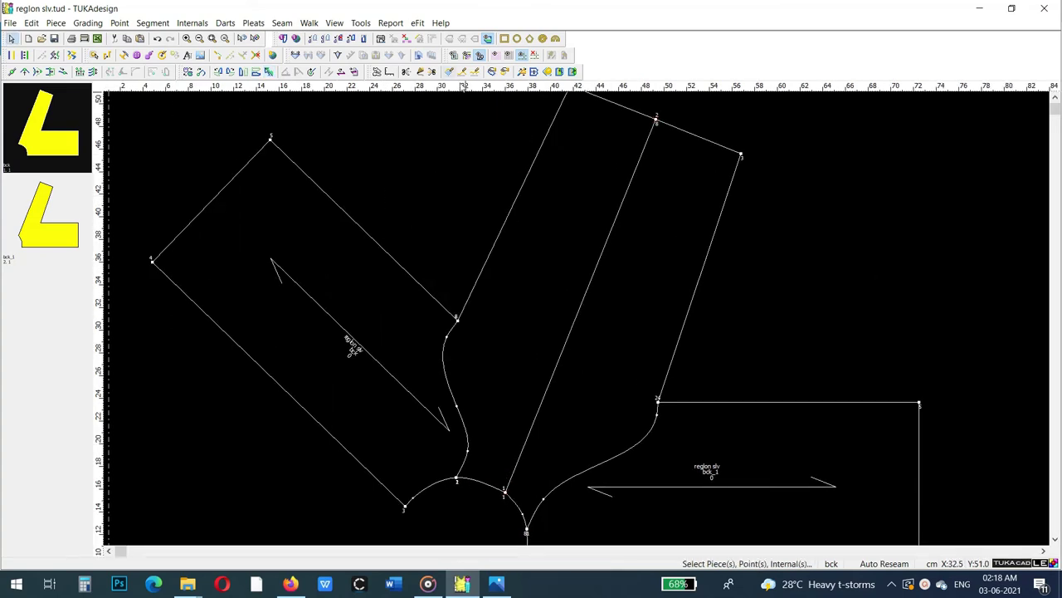
- Cut both pieces along their internal raglan curves, creating bck_2 and bck_3
{"action": "left_click", "coordinate": [433, 72]}
{"action": "left_click", "coordinate": [592, 473]}
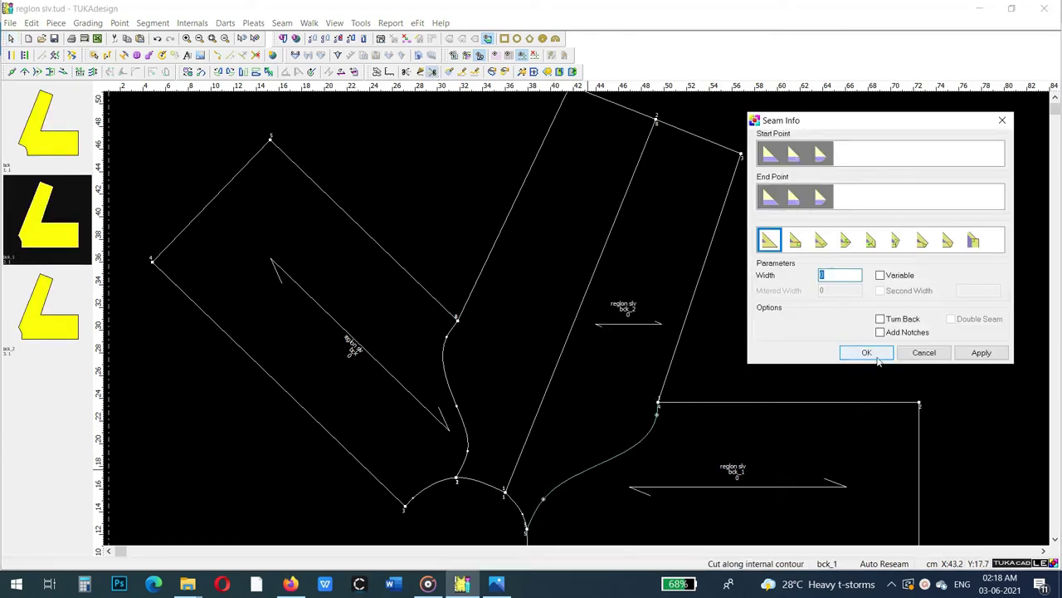
{"action": "left_click", "coordinate": [866, 353]}
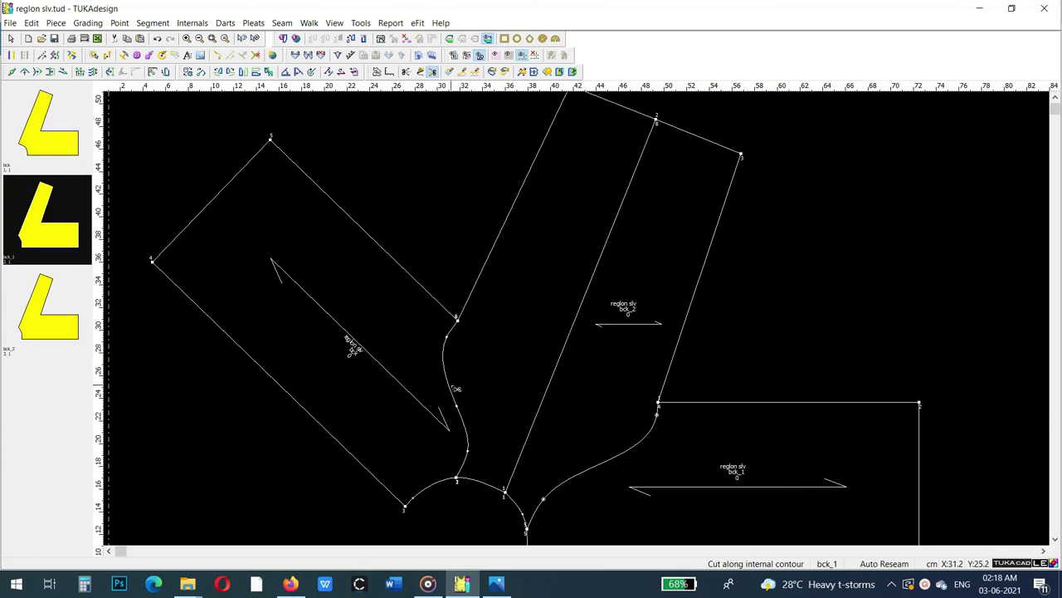
{"action": "left_click", "coordinate": [455, 389]}
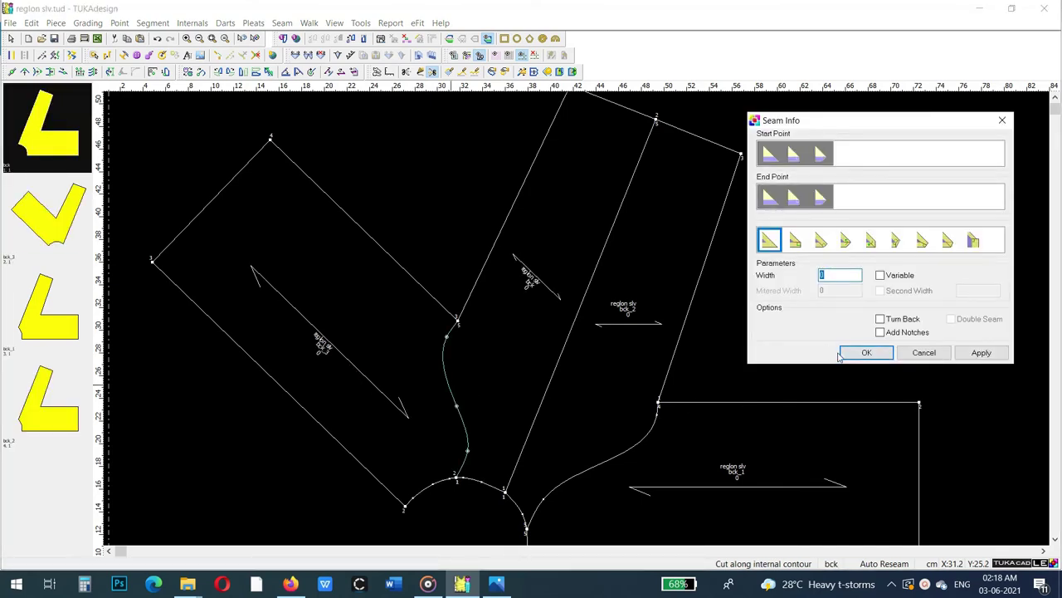
{"action": "left_click", "coordinate": [848, 357]}
{"action": "right_click", "coordinate": [813, 303]}
{"action": "left_click", "coordinate": [883, 306]}
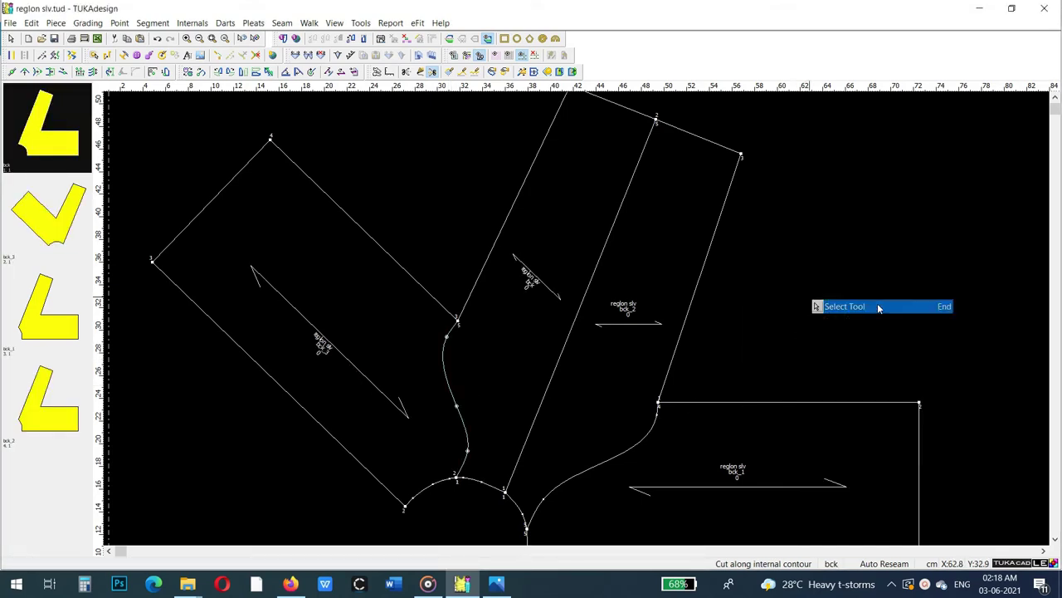
- Drag bck_1 to the right and bck_3 up-left, apart from the others
{"action": "left_click", "coordinate": [710, 452]}
{"action": "mouse_move", "coordinate": [714, 442]}
{"action": "left_mouse_down"}
{"action": "mouse_move", "coordinate": [840, 446]}
{"action": "mouse_move", "coordinate": [831, 438]}
{"action": "left_mouse_up"}
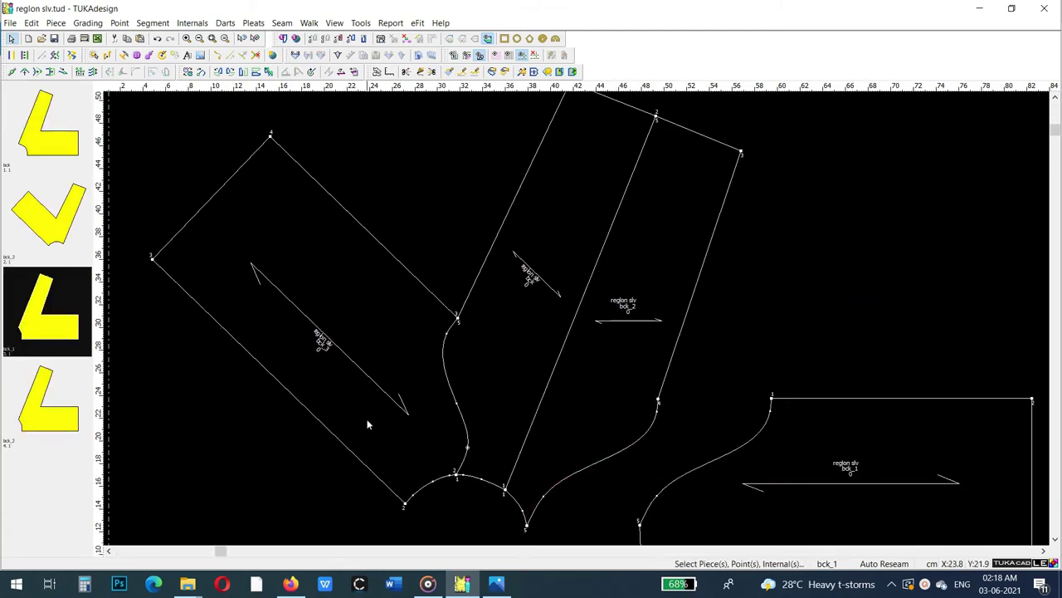
{"action": "left_click_drag", "start_coordinate": [367, 424], "coordinate": [344, 409]}
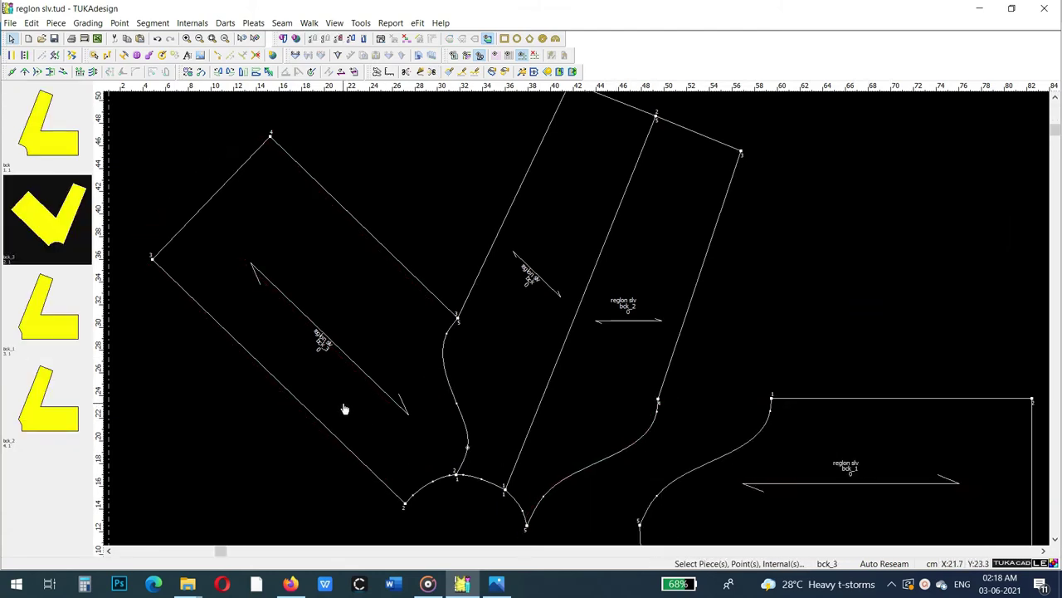
- Delete two surplus points from the bck piece's curved edge
{"action": "left_click", "coordinate": [657, 410]}
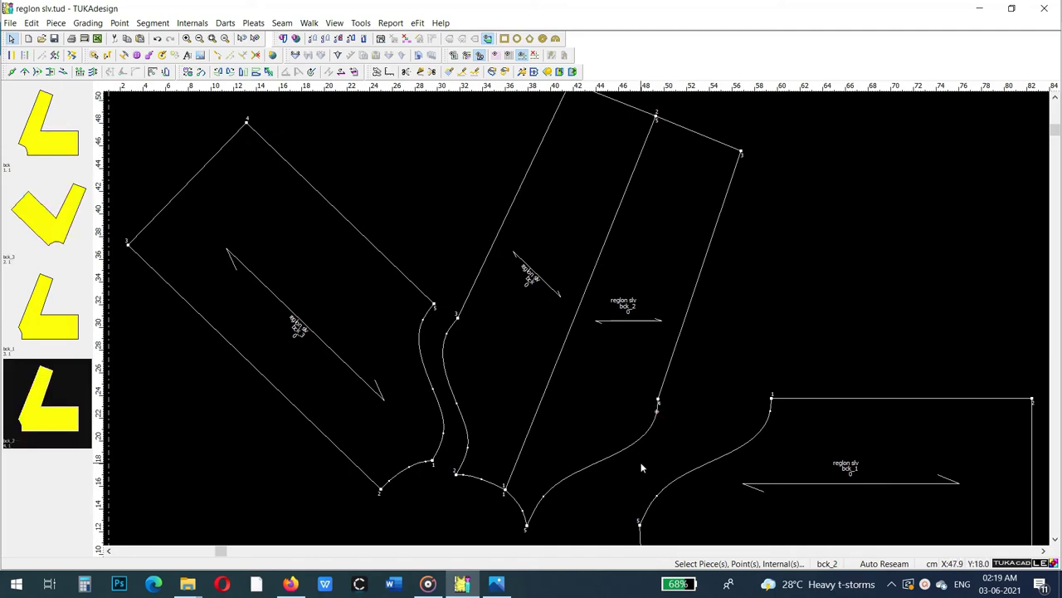
{"action": "left_click", "coordinate": [447, 336]}
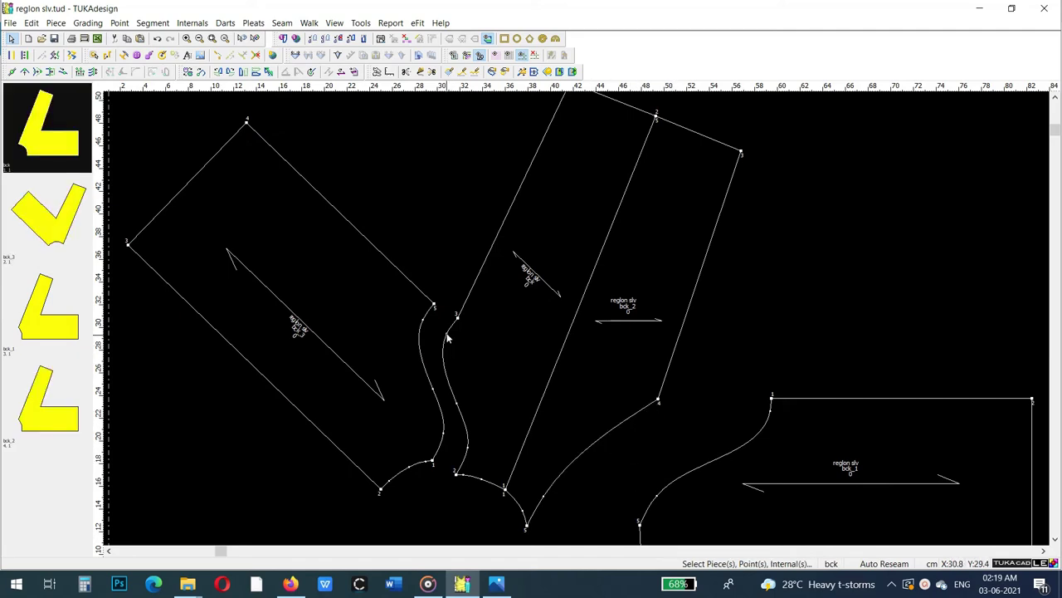
{"action": "key", "text": "Delete"}
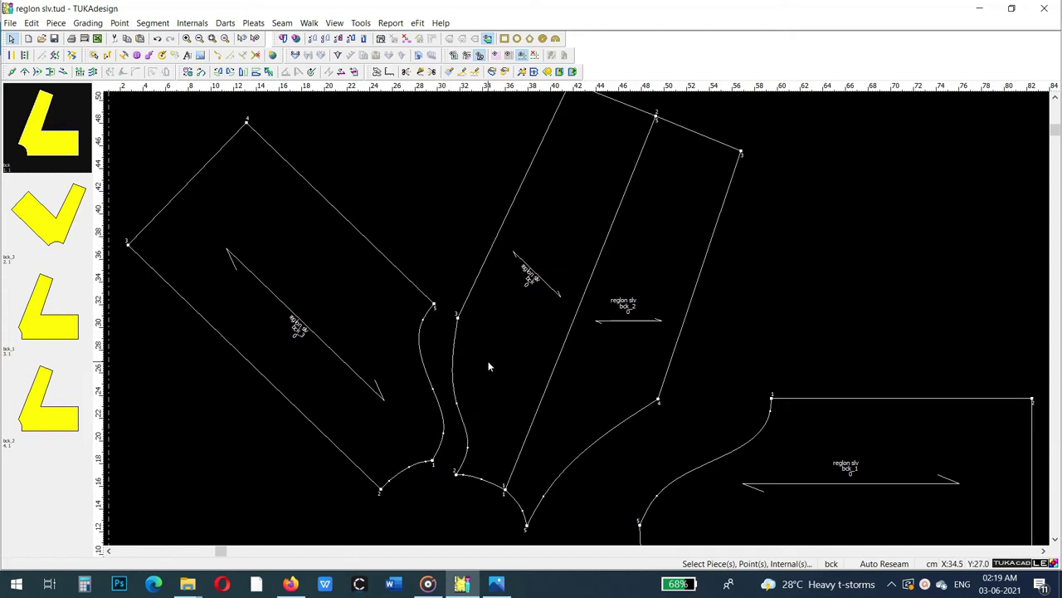
{"action": "left_click", "coordinate": [457, 406]}
{"action": "key", "text": "Delete"}
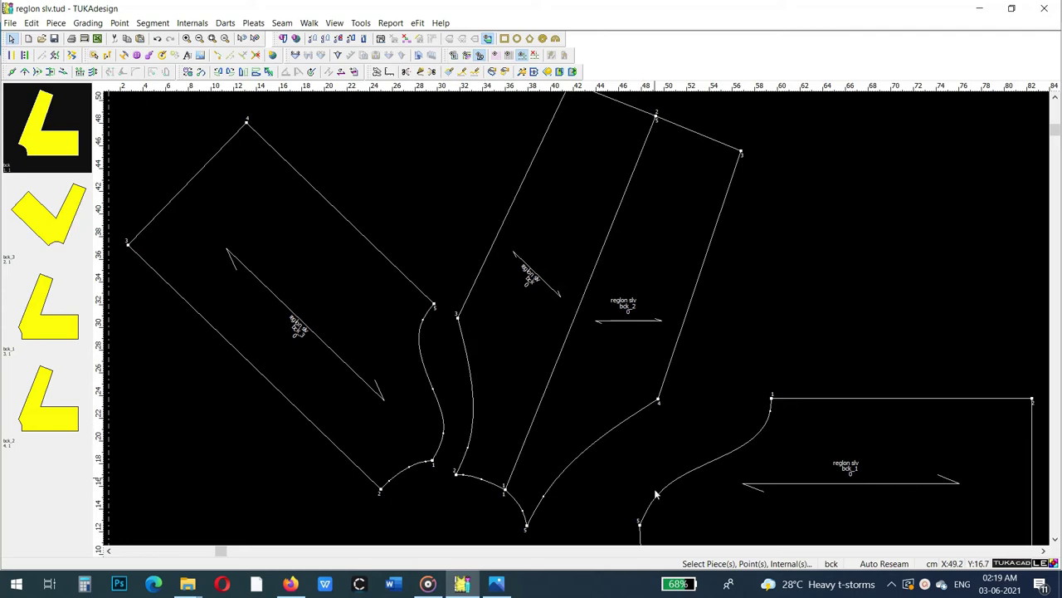
- Select bck_1's curve segment from point 5 to 1 and open the Segment menu
{"action": "left_click", "coordinate": [639, 523]}
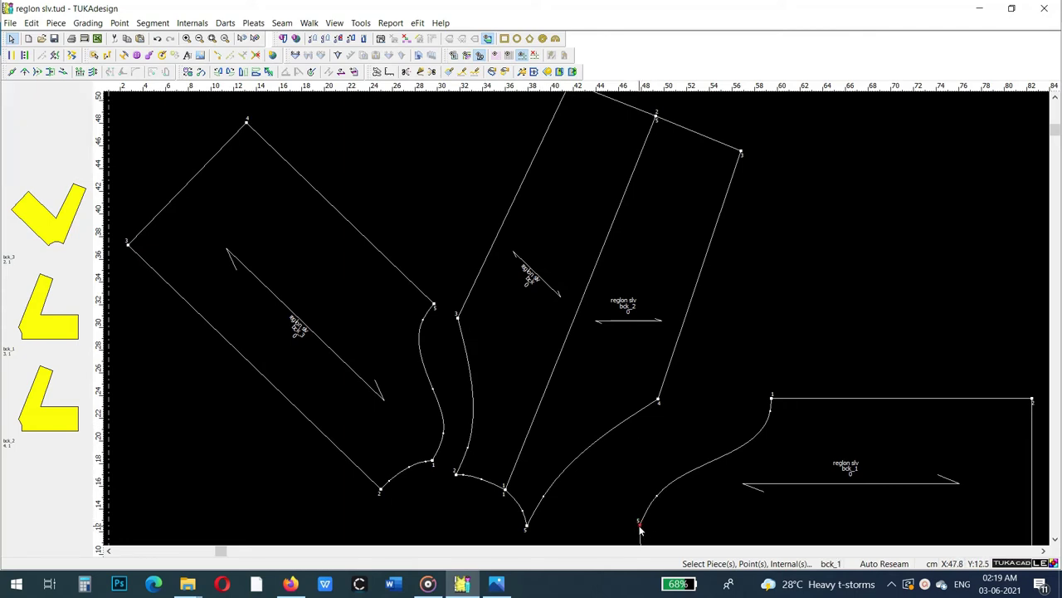
{"action": "left_click", "coordinate": [772, 401]}
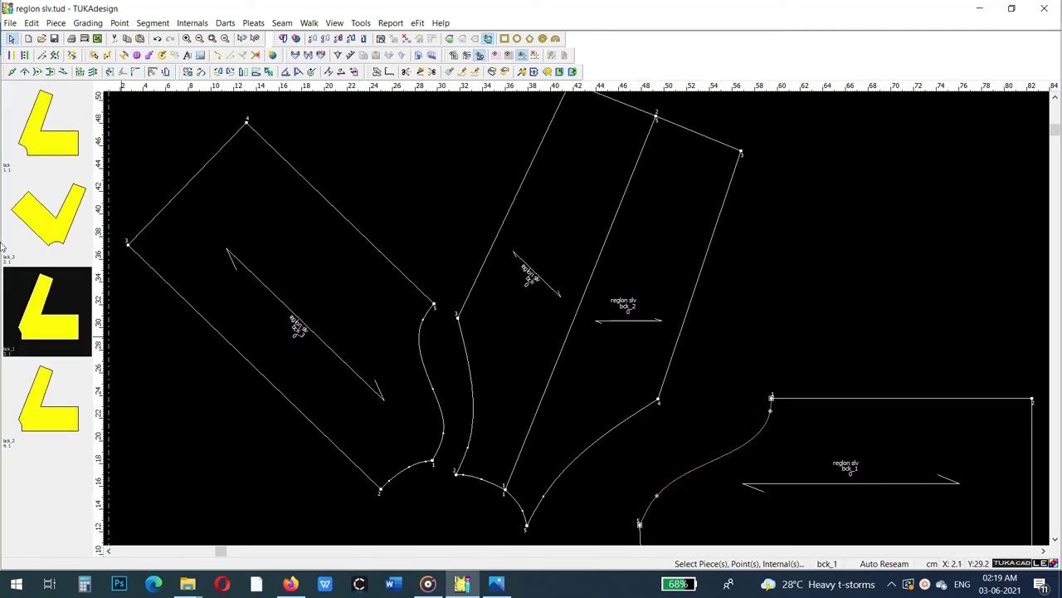
{"action": "left_click", "coordinate": [152, 23]}
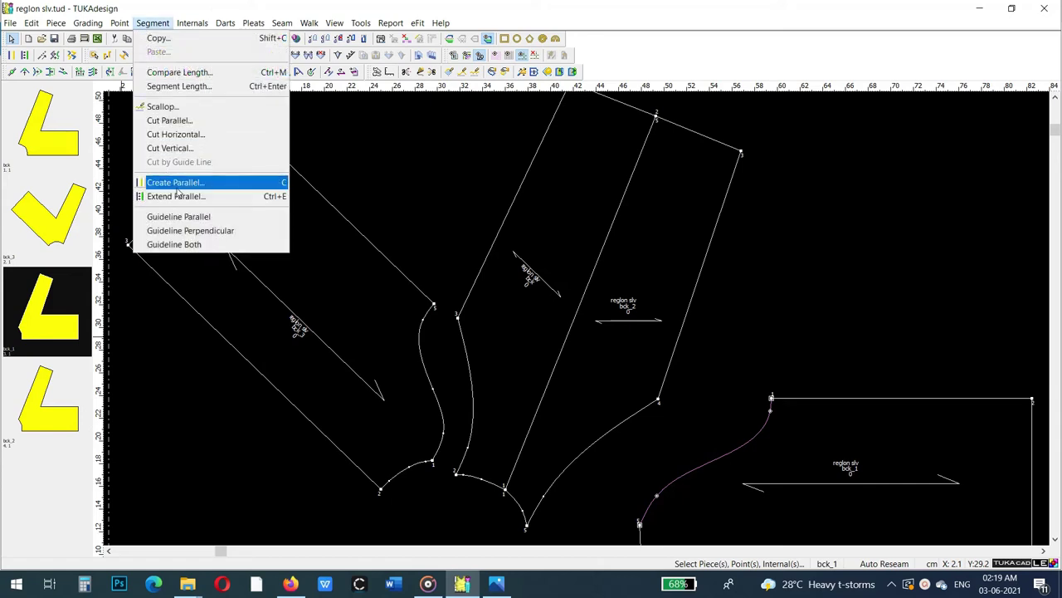
- Compare the bck_1 curve length (16.98) against the bck_2 curve
{"action": "left_click", "coordinate": [176, 73]}
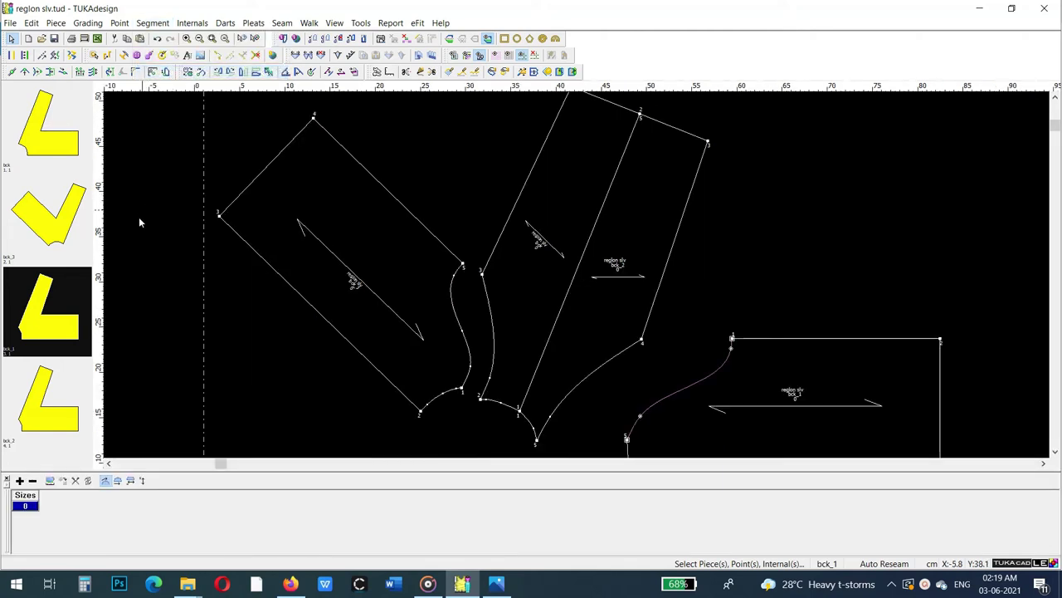
{"action": "left_click", "coordinate": [20, 481]}
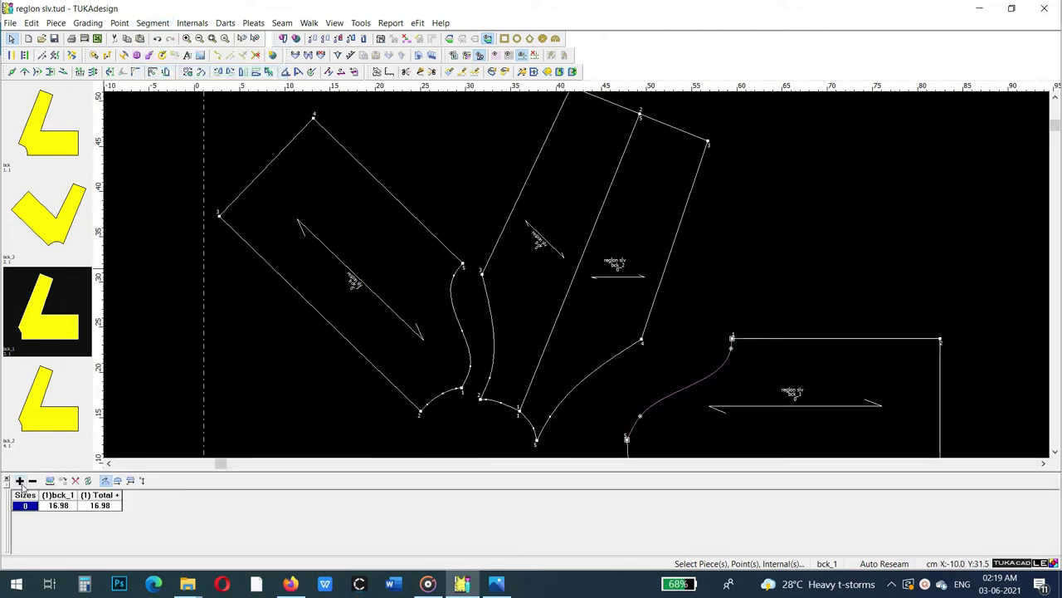
{"action": "left_click", "coordinate": [643, 341]}
{"action": "left_click", "coordinate": [538, 444]}
{"action": "left_click", "coordinate": [32, 480]}
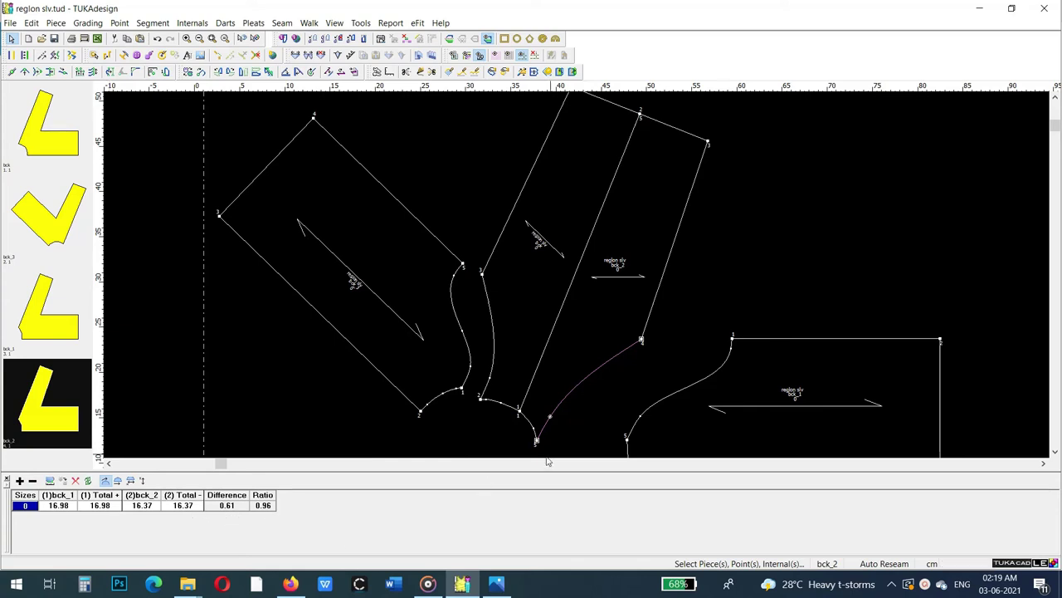
- Move a point on bck_2's curve and re-measure it at 16.5
{"action": "left_click", "coordinate": [25, 71]}
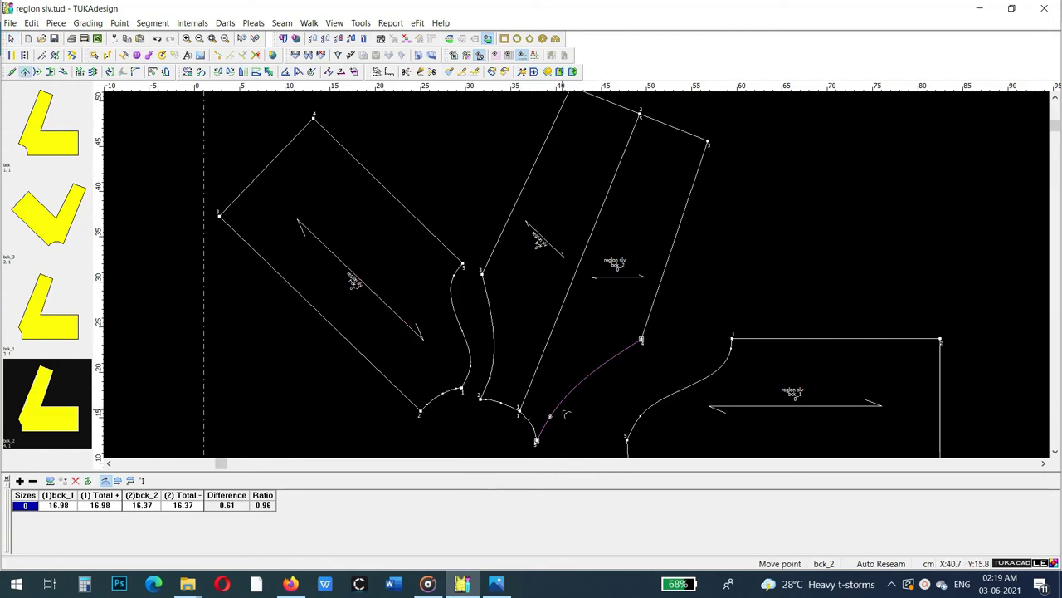
{"action": "left_click", "coordinate": [588, 376]}
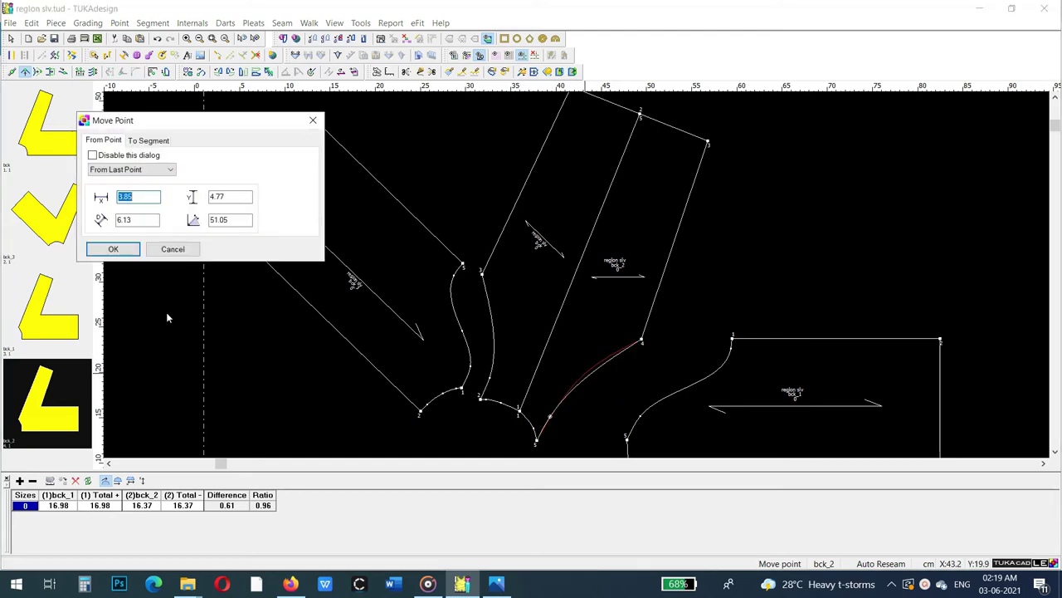
{"action": "left_click", "coordinate": [111, 248]}
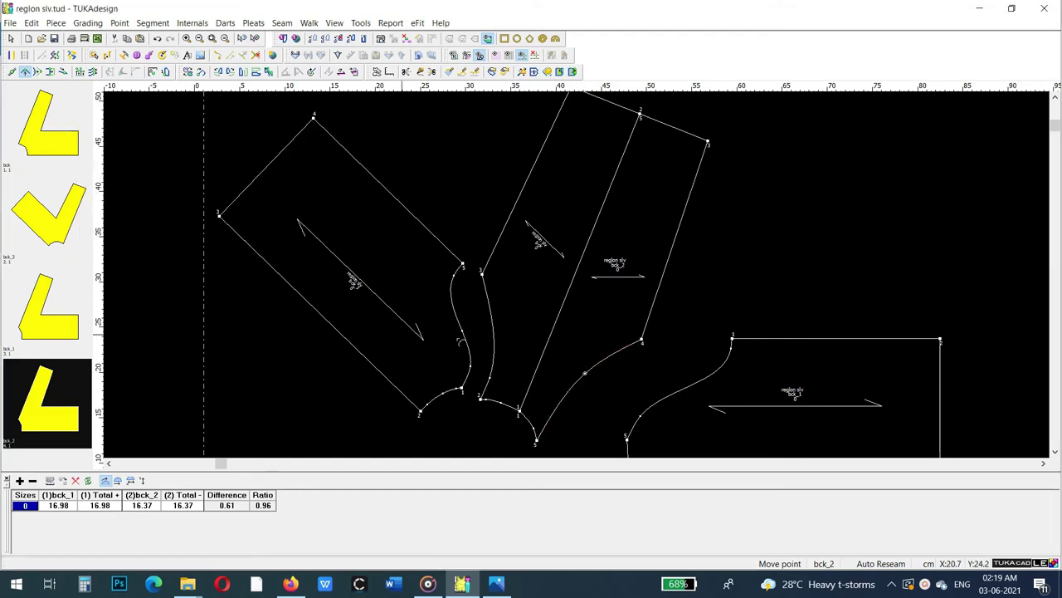
{"action": "right_click", "coordinate": [770, 259]}
{"action": "left_click", "coordinate": [784, 259]}
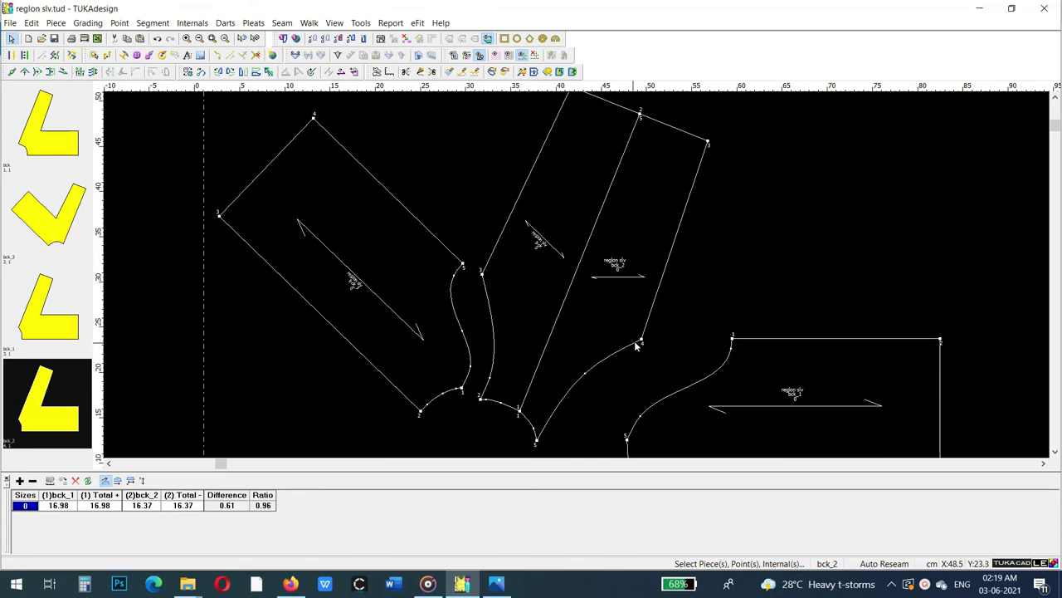
{"action": "left_click", "coordinate": [642, 343]}
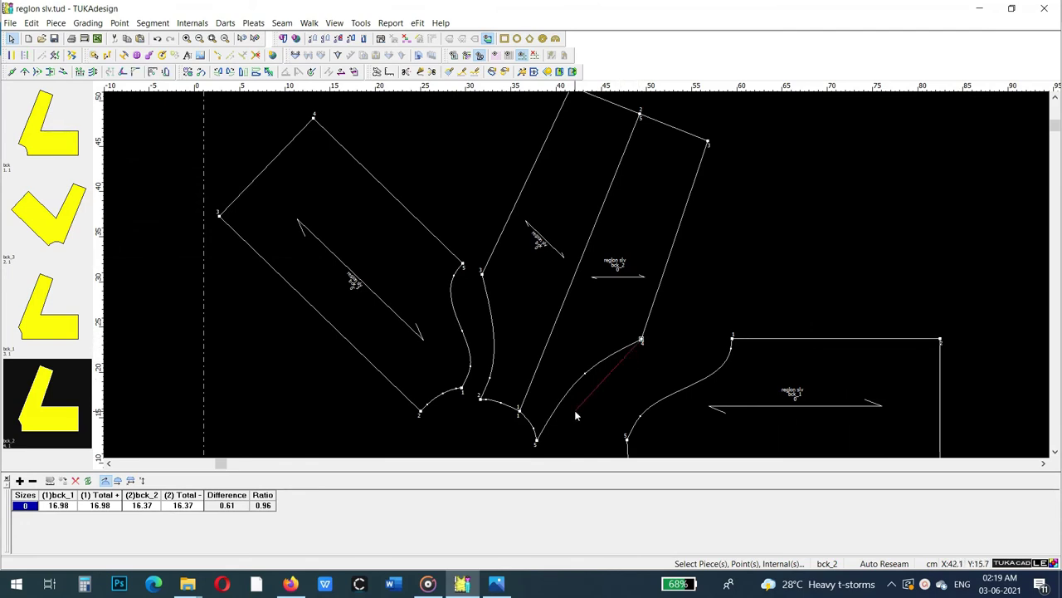
{"action": "left_click", "coordinate": [536, 443]}
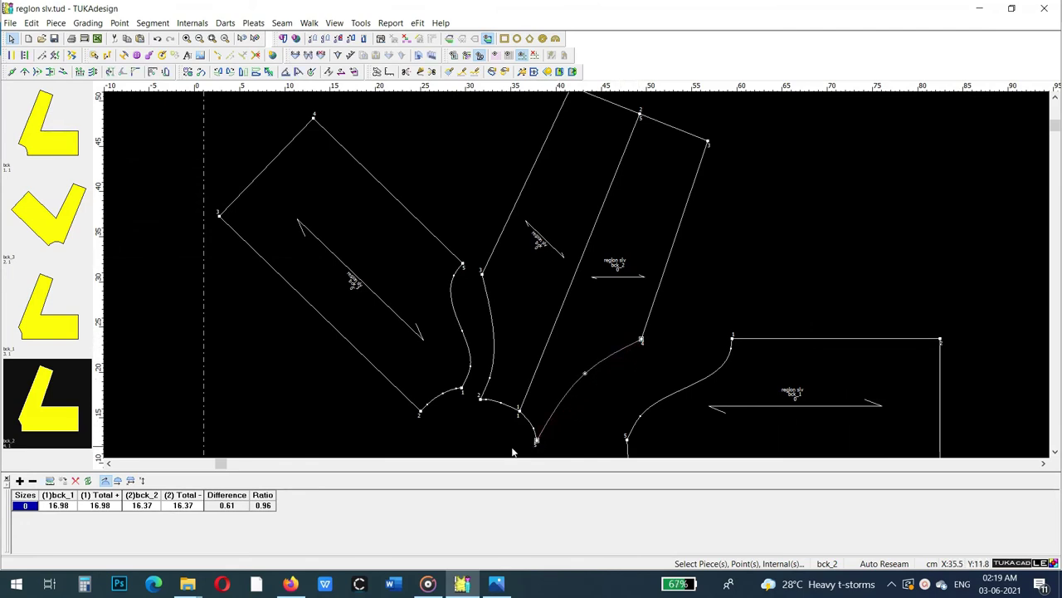
{"action": "left_click", "coordinate": [88, 481]}
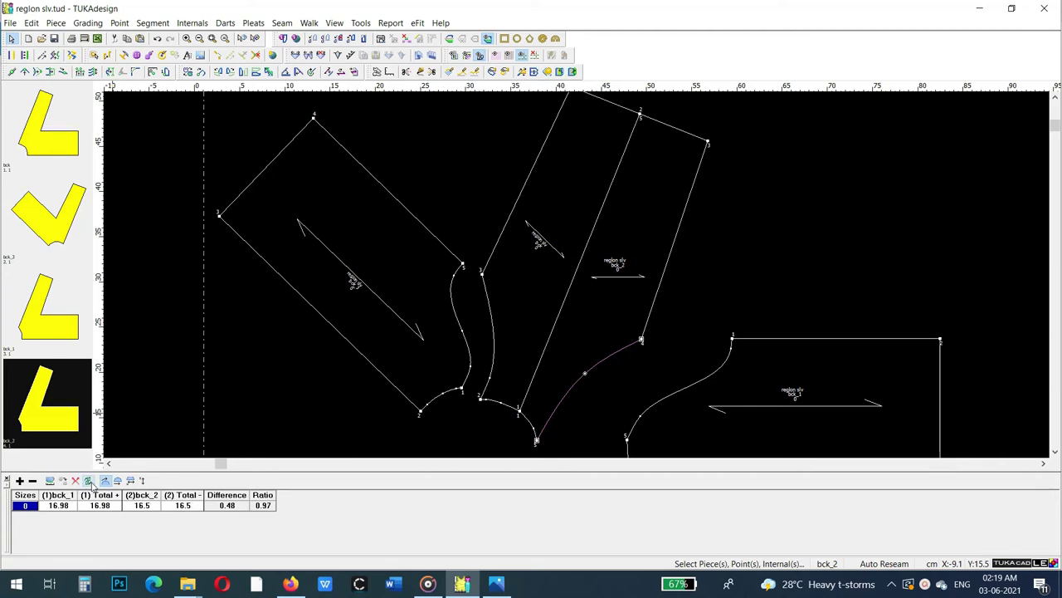
- Compare the bck_3 curve (14.74) with the bck curve (14.19), a 0.55 difference
{"action": "left_click", "coordinate": [403, 385]}
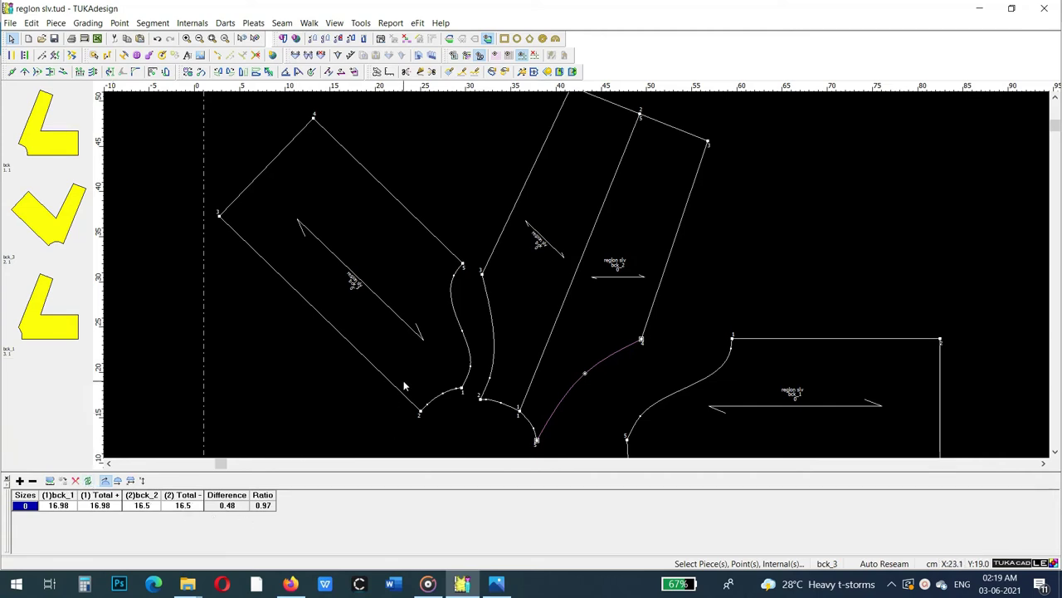
{"action": "left_click_drag", "start_coordinate": [401, 386], "coordinate": [398, 387]}
{"action": "left_click", "coordinate": [459, 265]}
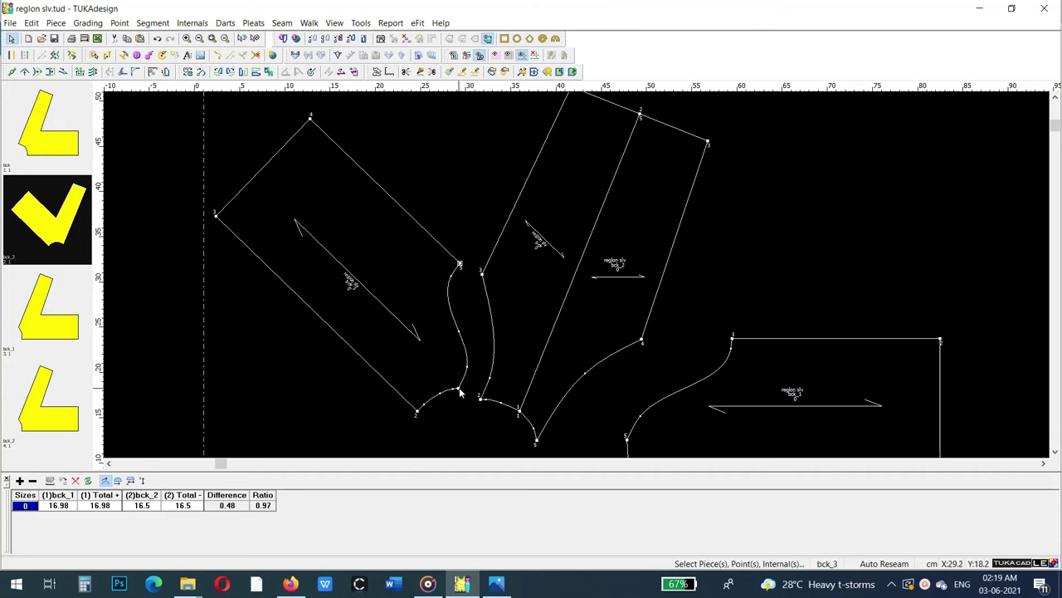
{"action": "left_click", "coordinate": [458, 389]}
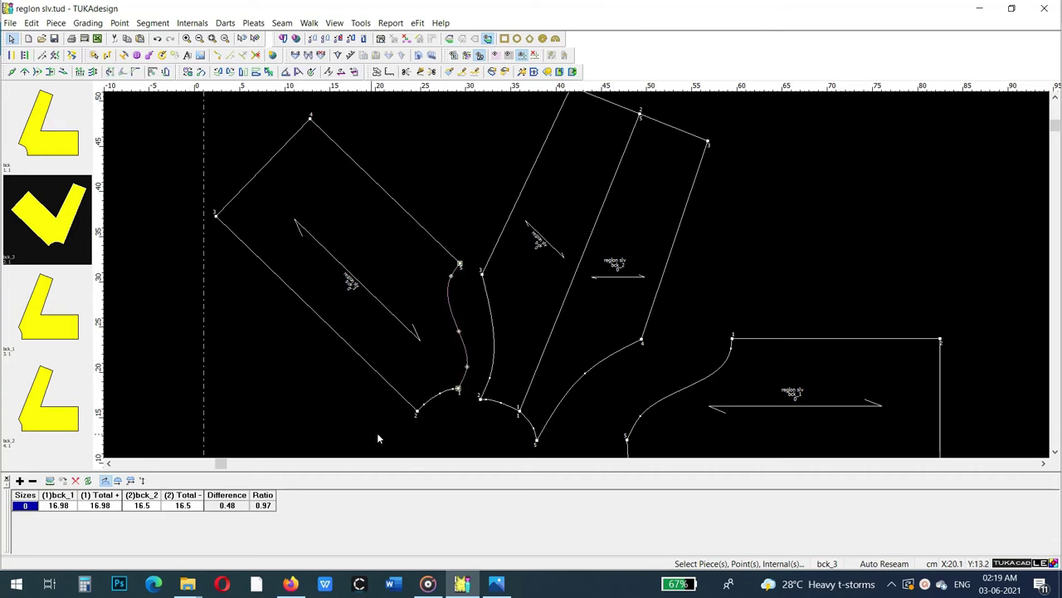
{"action": "left_click", "coordinate": [50, 481]}
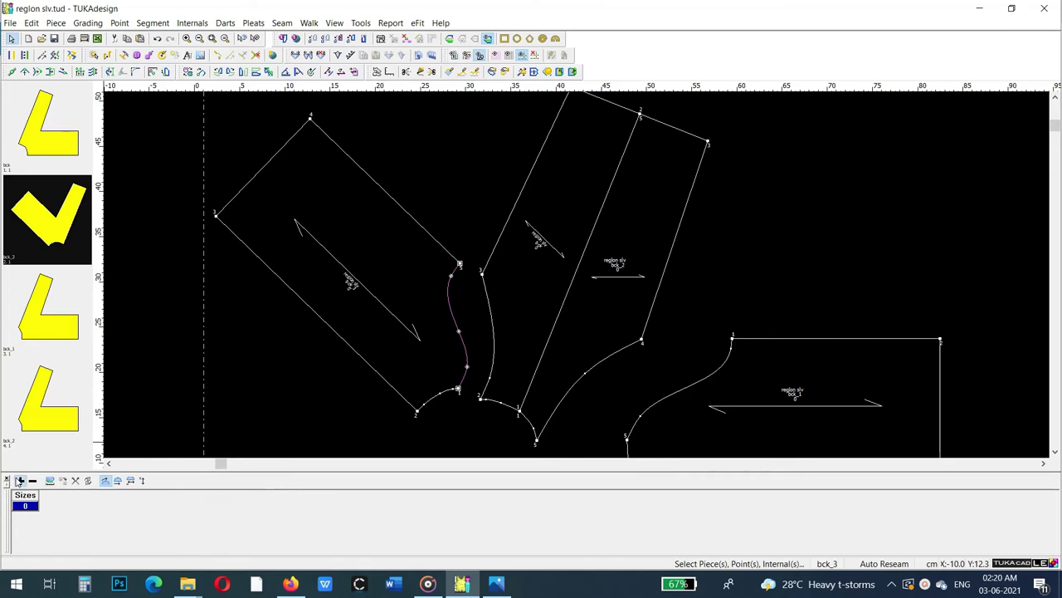
{"action": "left_click", "coordinate": [19, 480]}
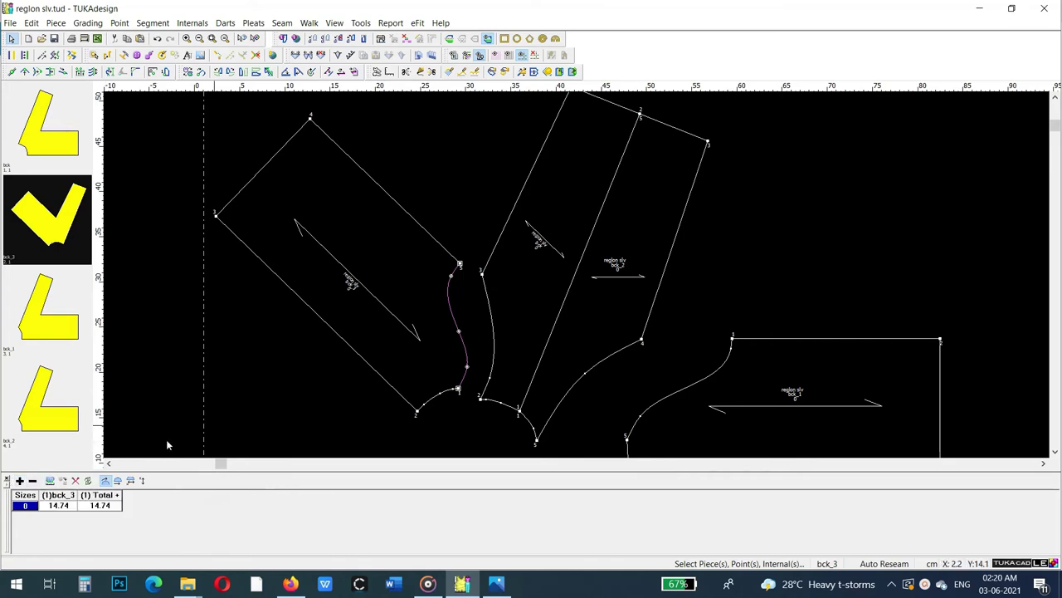
{"action": "left_click", "coordinate": [479, 399]}
{"action": "left_click", "coordinate": [481, 274]}
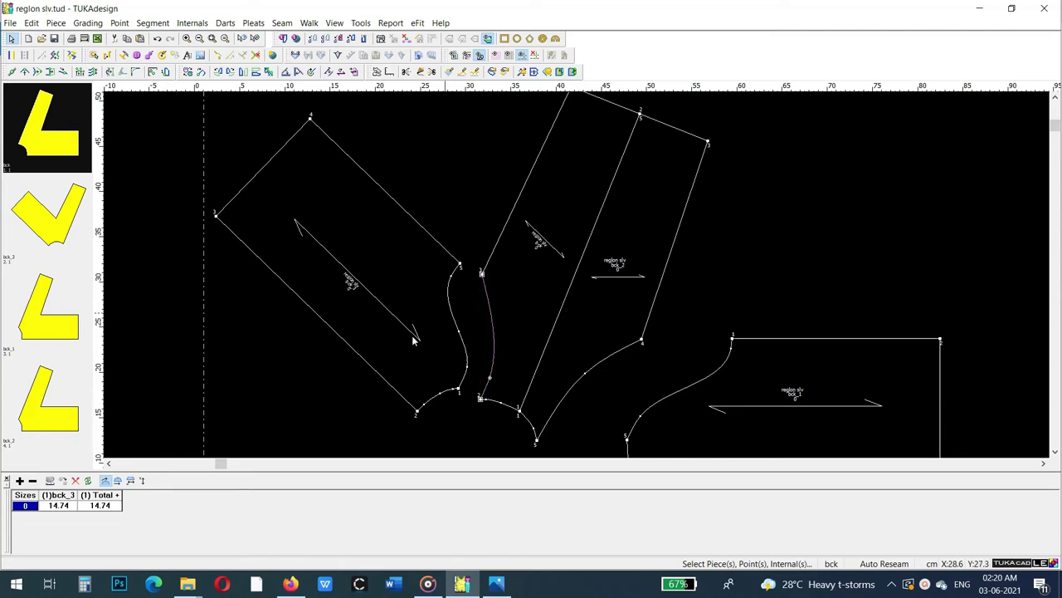
{"action": "left_click", "coordinate": [33, 482]}
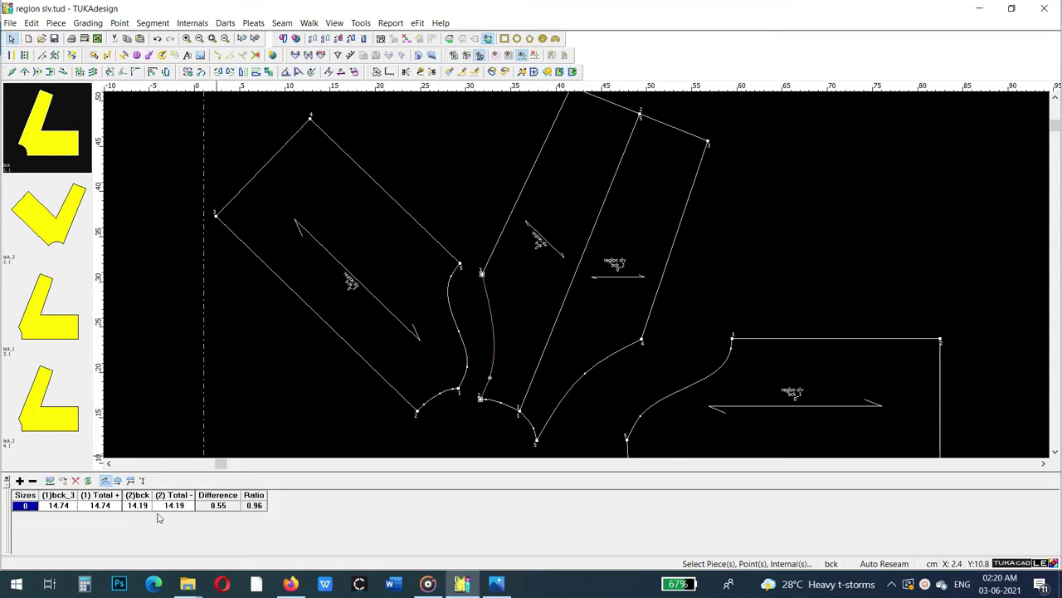
{"action": "scroll", "coordinate": [702, 259], "scroll_direction": "down", "scroll_amount": 2}
{"action": "scroll", "coordinate": [630, 270], "scroll_direction": "up", "scroll_amount": 1}
{"action": "scroll", "coordinate": [576, 280], "scroll_direction": "up", "scroll_amount": 1}
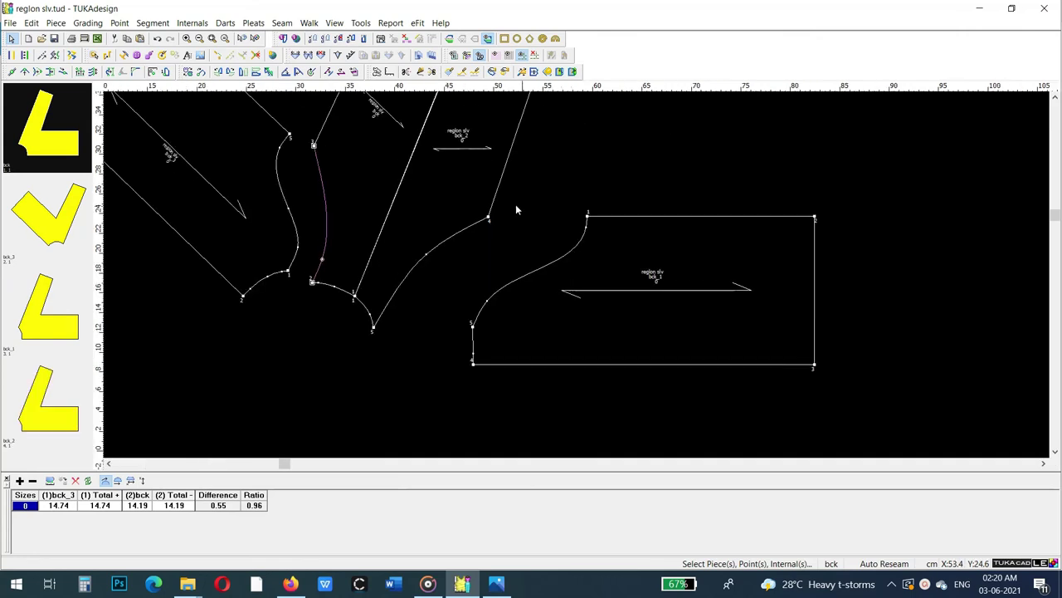
{"action": "scroll", "coordinate": [556, 258], "scroll_direction": "down", "scroll_amount": 3}
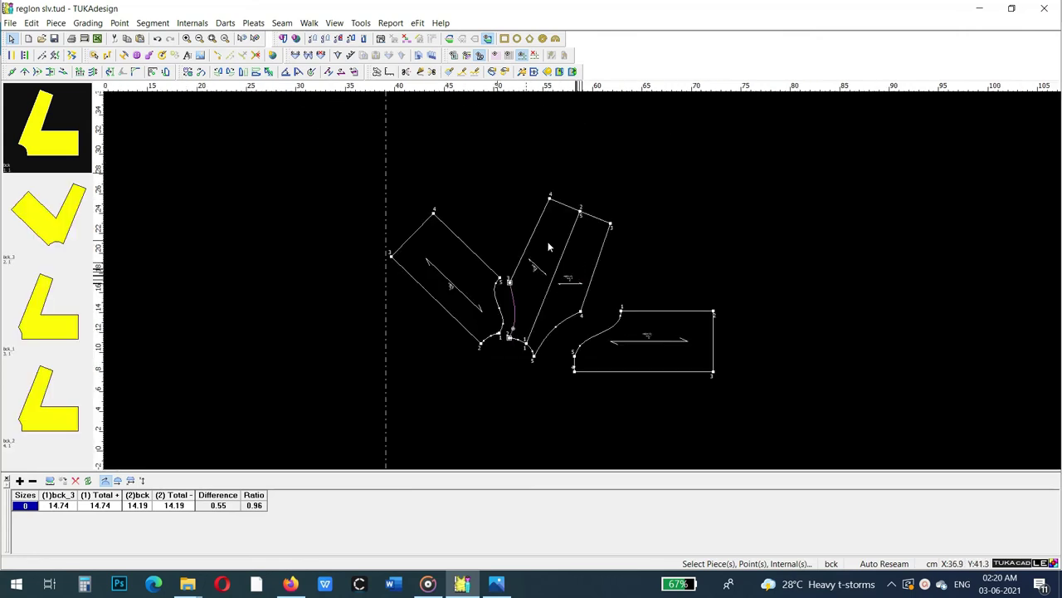
- Split the middle piece along a cut line from its top point to the lower point
{"action": "left_click", "coordinate": [581, 214]}
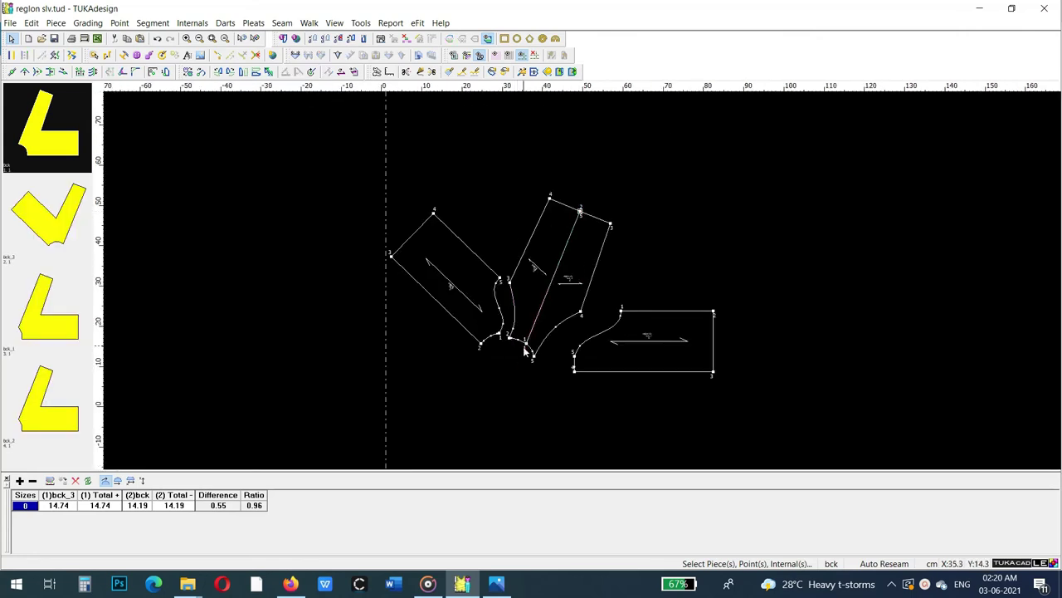
{"action": "left_click", "coordinate": [527, 343]}
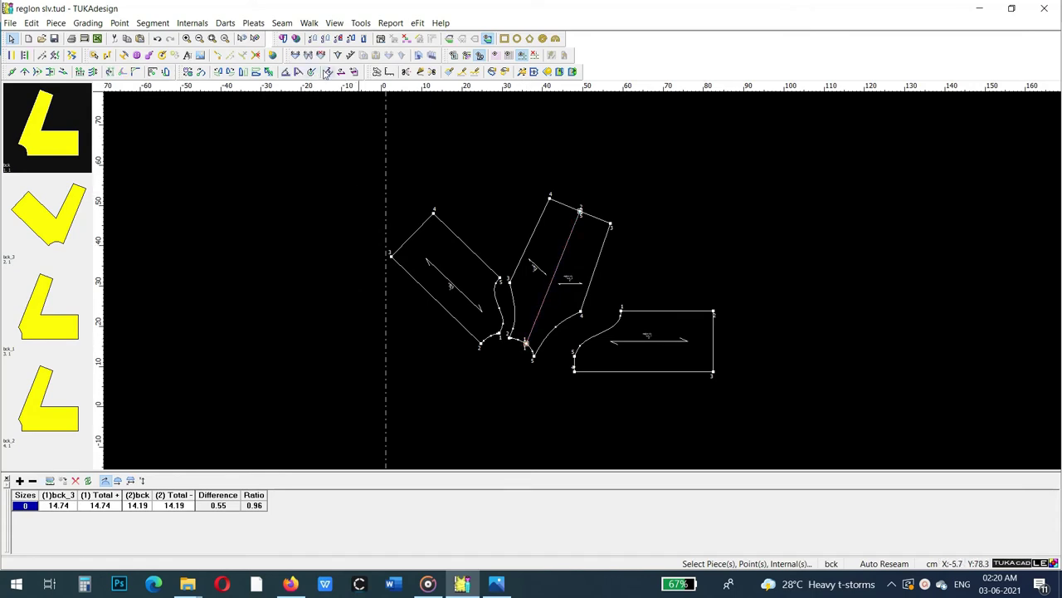
{"action": "left_click", "coordinate": [567, 284]}
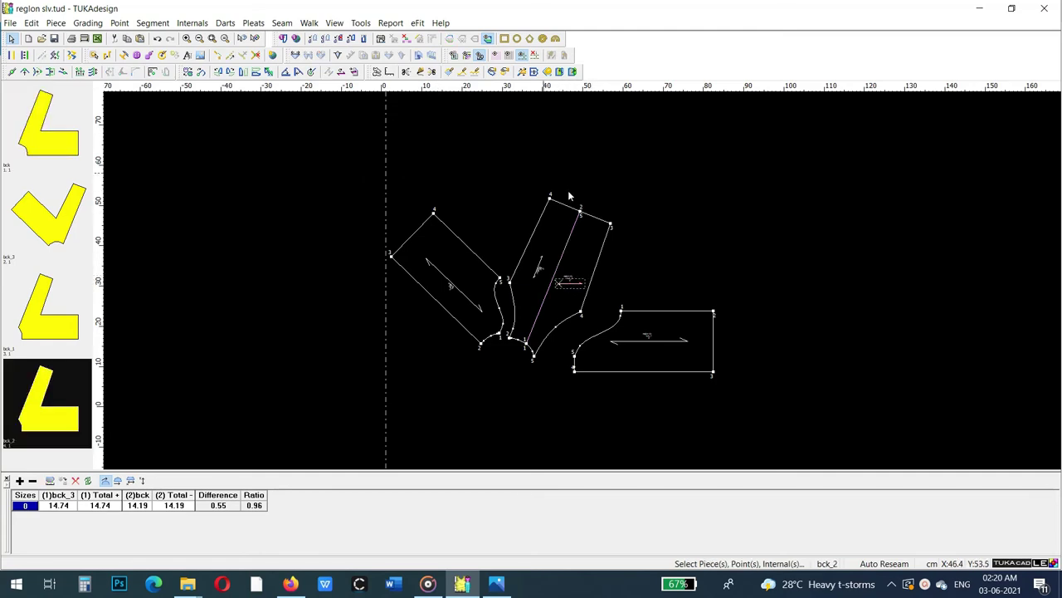
- Join the two pieces into one sleeve piece
{"action": "left_click", "coordinate": [532, 73]}
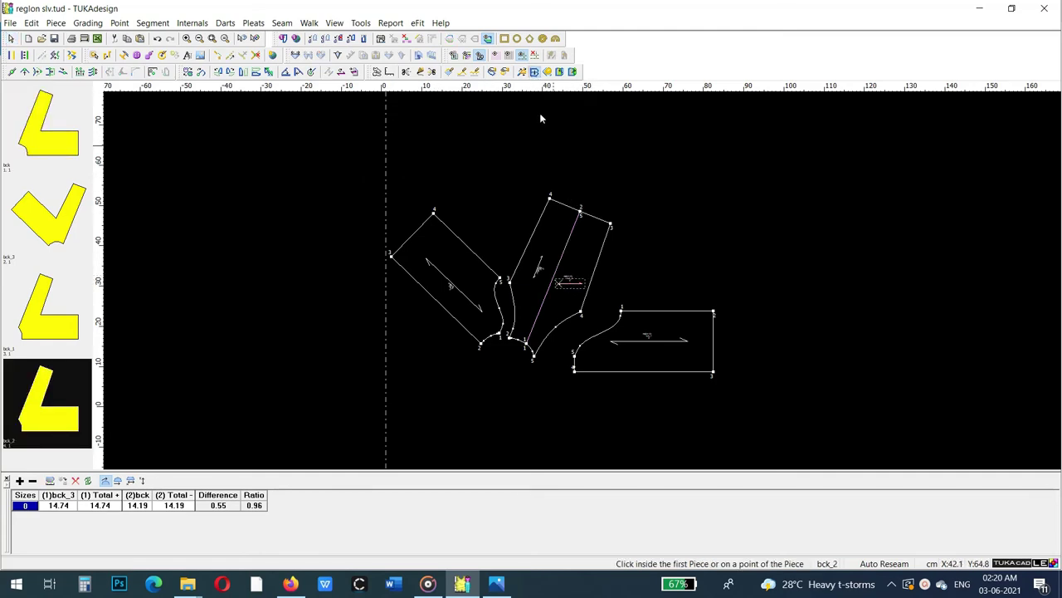
{"action": "left_click", "coordinate": [580, 259]}
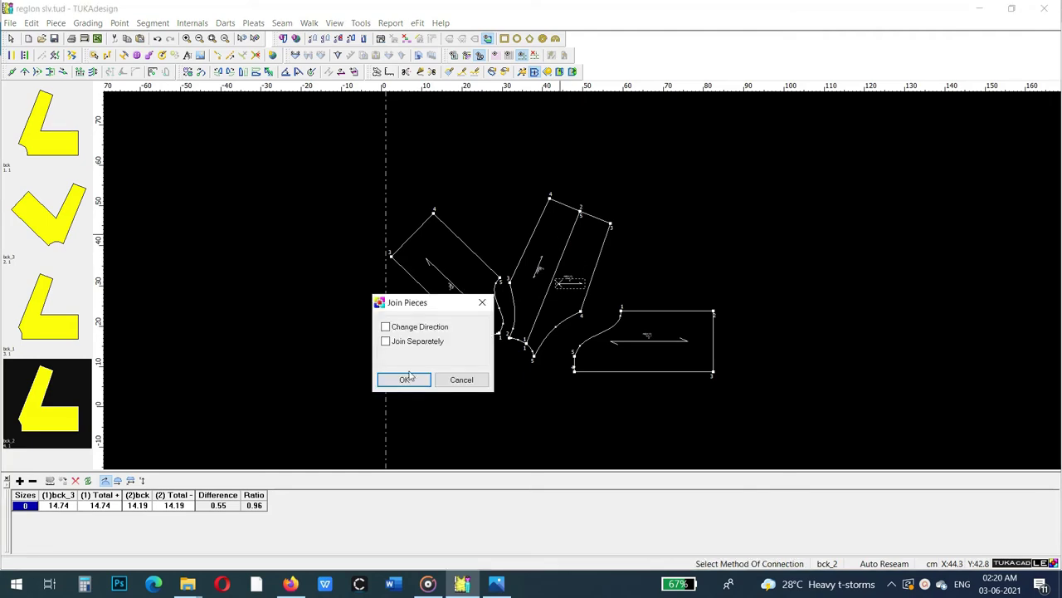
{"action": "left_click", "coordinate": [407, 378]}
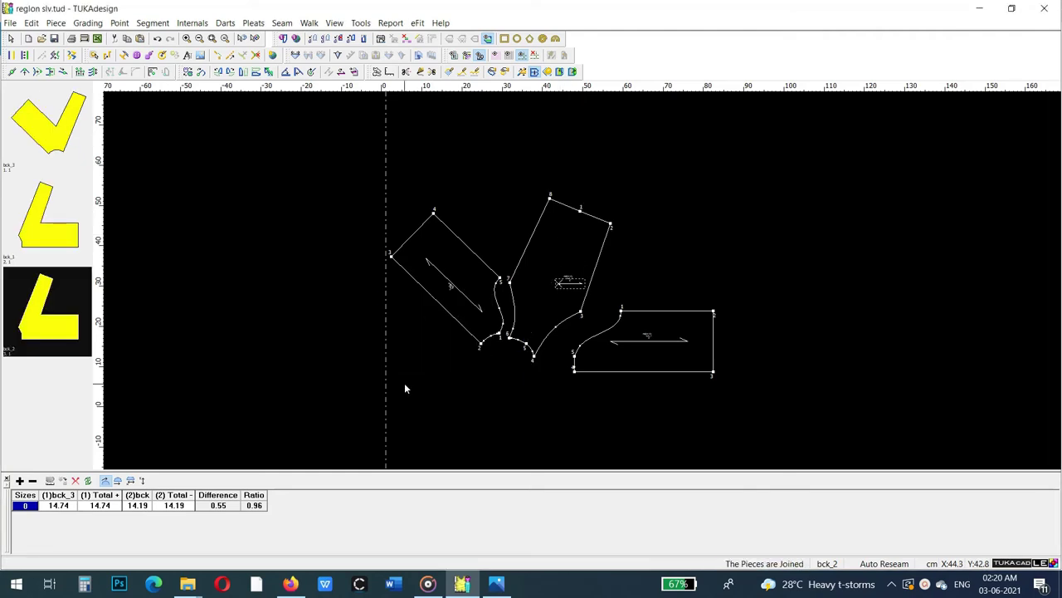
{"action": "right_click", "coordinate": [505, 156]}
{"action": "left_click", "coordinate": [546, 164]}
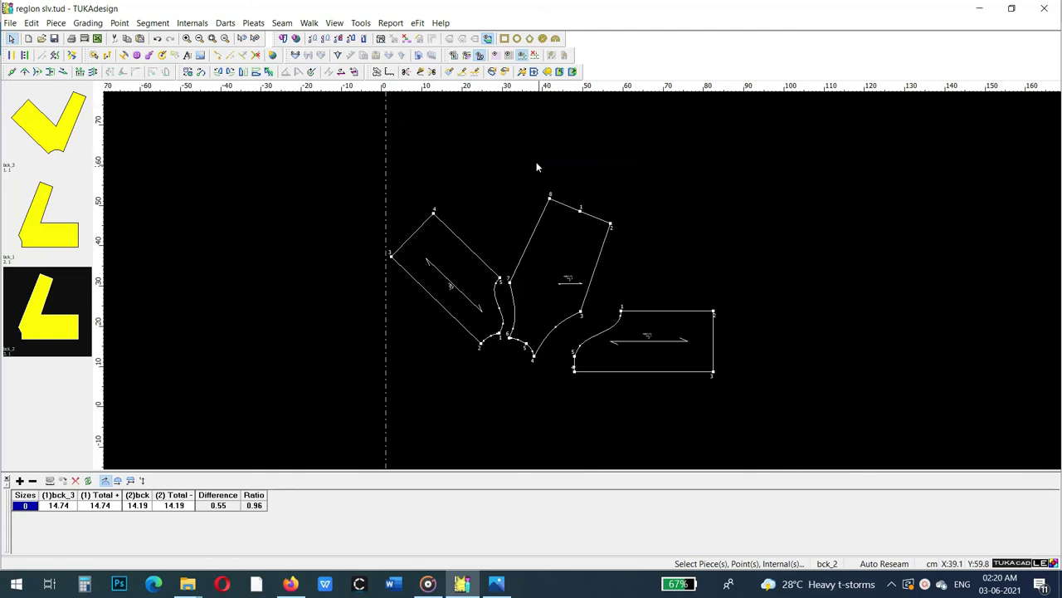
- Rotate the sleeve so its selected edge is horizontal and place it above the others
{"action": "left_click", "coordinate": [581, 211]}
{"action": "left_click", "coordinate": [527, 347], "text": "shift"}
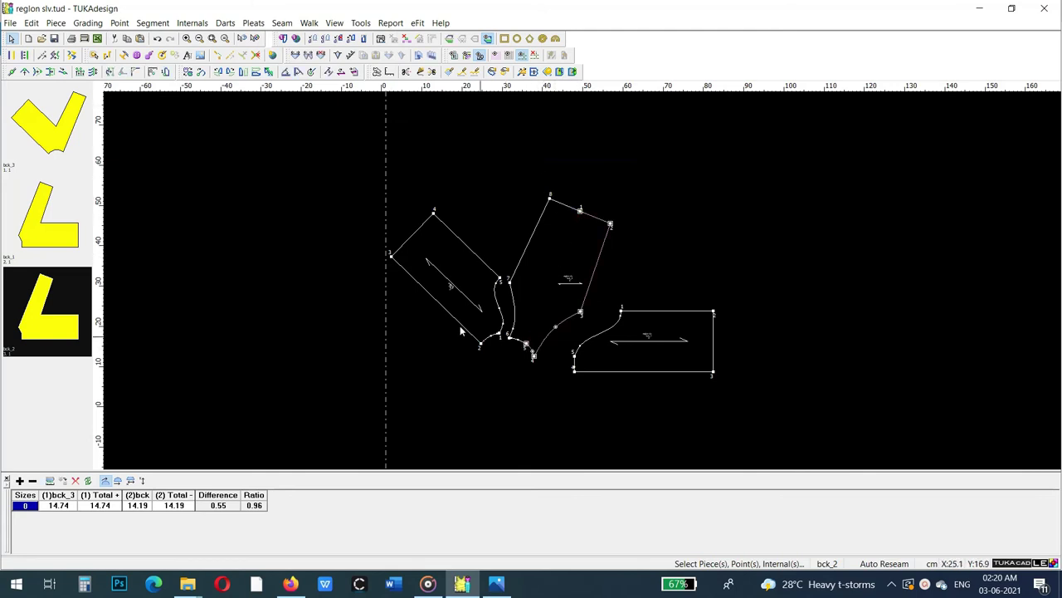
{"action": "left_click", "coordinate": [341, 73]}
{"action": "left_click", "coordinate": [341, 73]}
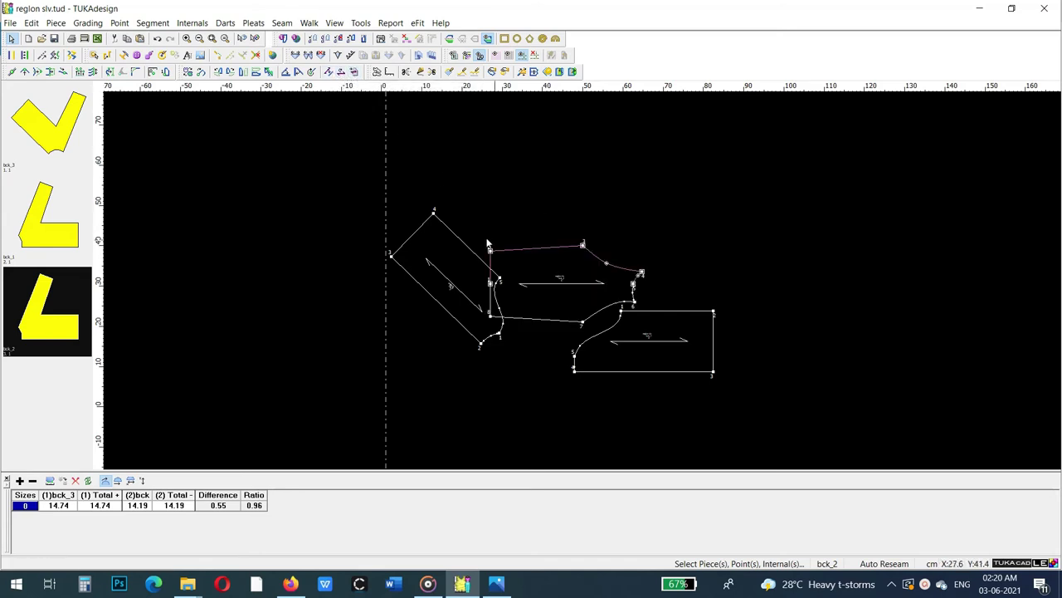
{"action": "left_click", "coordinate": [568, 170]}
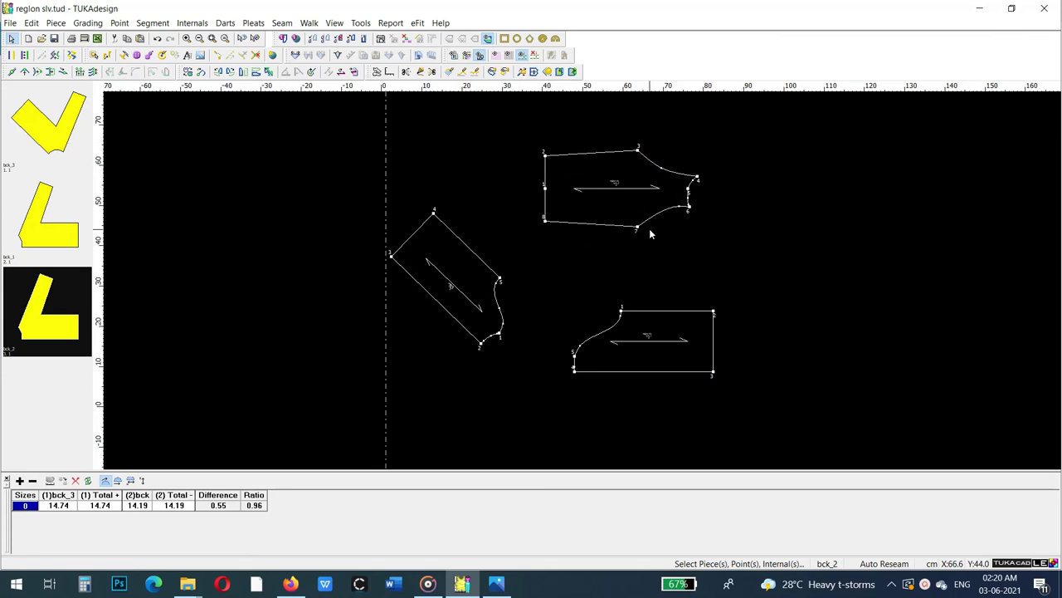
{"action": "scroll", "coordinate": [694, 210], "scroll_direction": "up", "scroll_amount": 1}
{"action": "scroll", "coordinate": [581, 278], "scroll_direction": "up", "scroll_amount": 1}
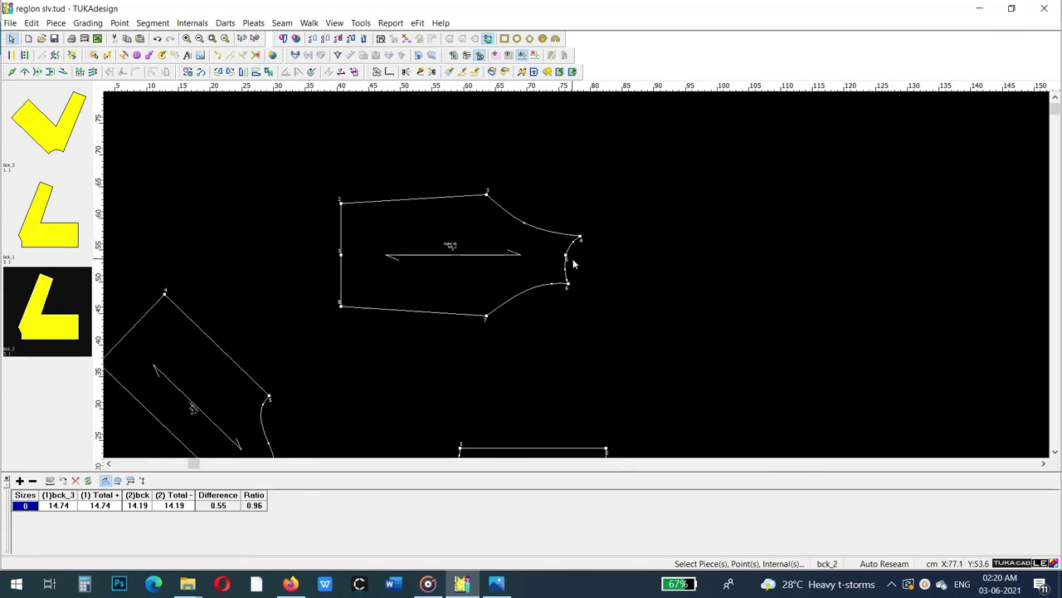
- Make the armhole join point an ungraded curve point at 180°, then switch to bck_3
{"action": "double_click", "coordinate": [566, 258]}
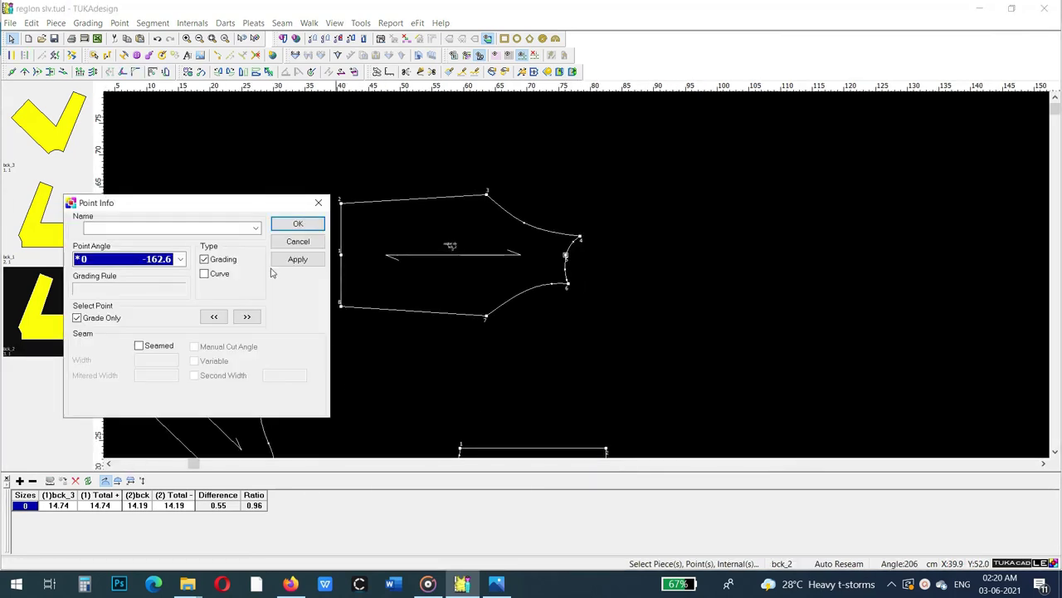
{"action": "left_click", "coordinate": [221, 263]}
{"action": "left_click", "coordinate": [297, 260]}
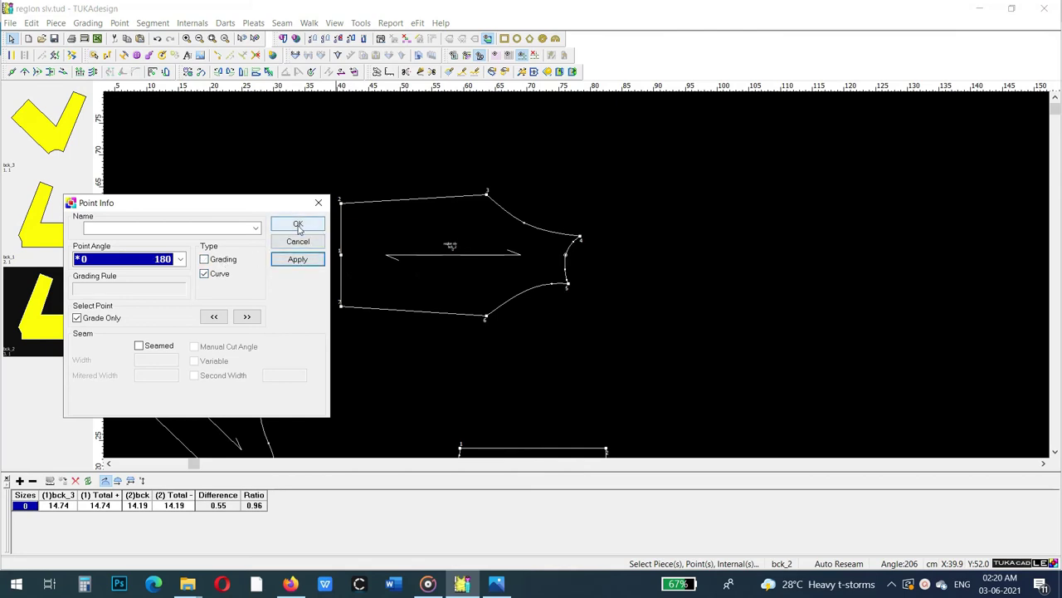
{"action": "left_click", "coordinate": [298, 241]}
{"action": "scroll", "coordinate": [583, 291], "scroll_direction": "down", "scroll_amount": 1}
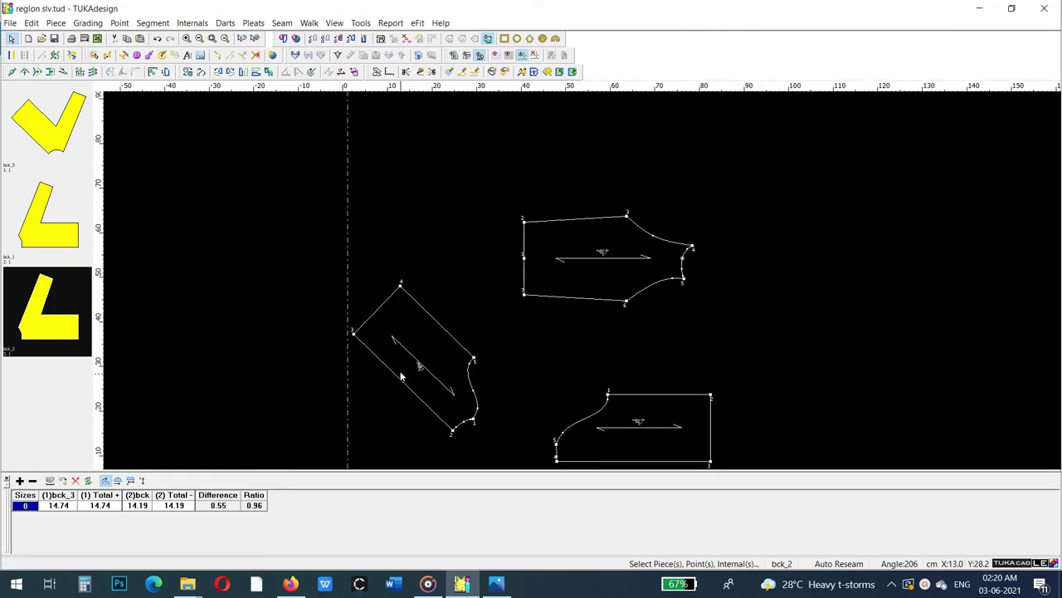
{"action": "key", "text": "Tab"}
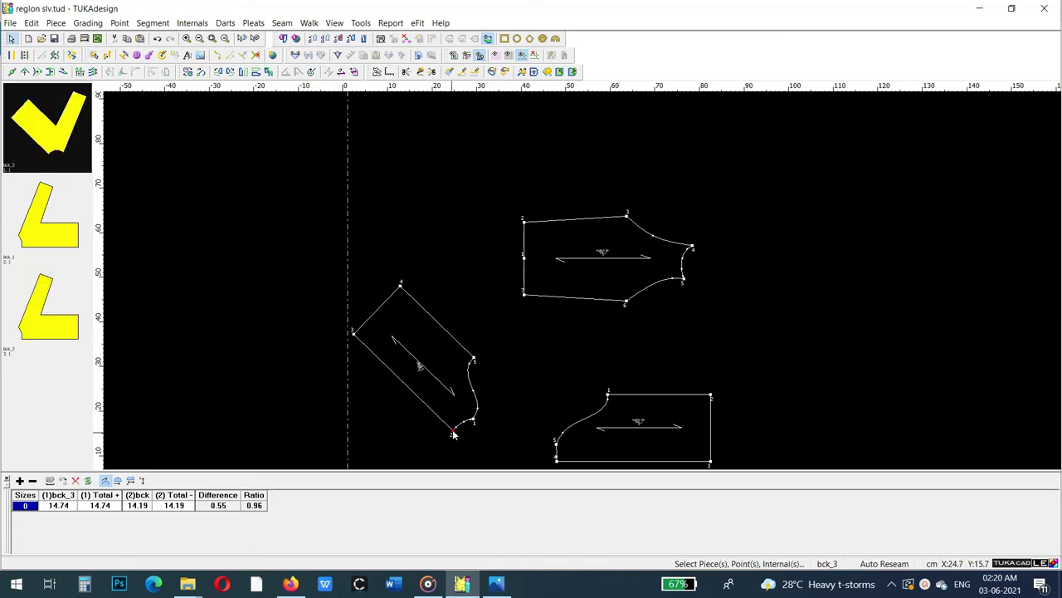
- Rotate bck_3 so its straight edges lie horizontal, then switch to the bck_1 set
{"action": "left_click", "coordinate": [353, 332]}
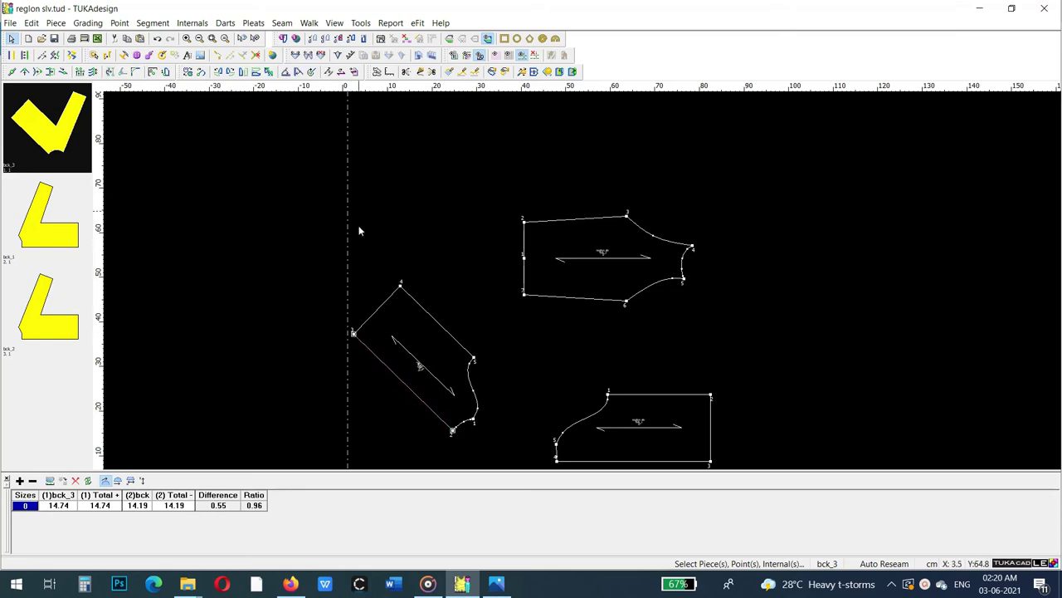
{"action": "left_click", "coordinate": [342, 72]}
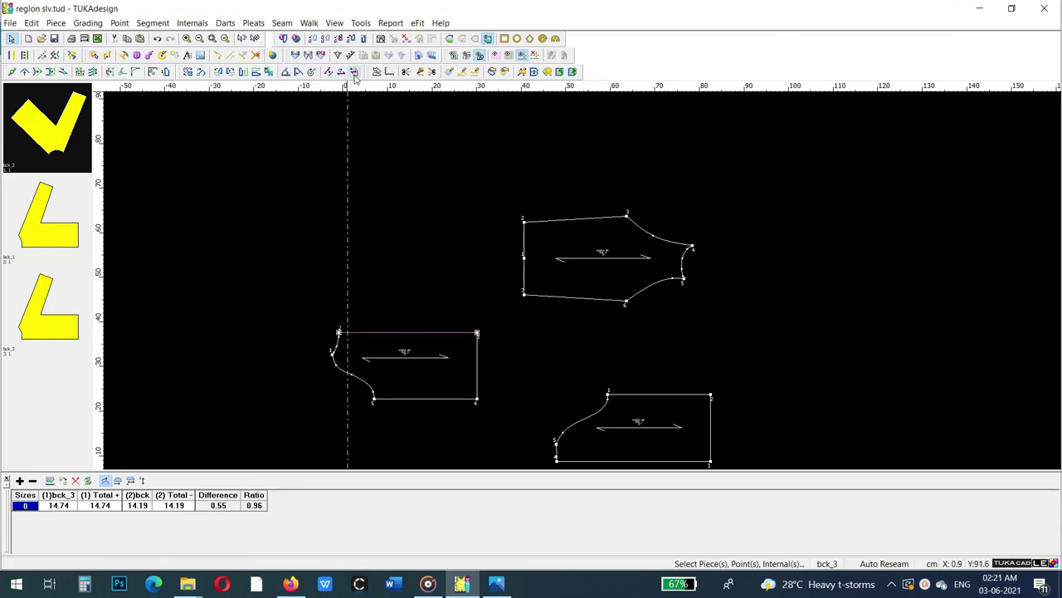
{"action": "left_click", "coordinate": [443, 427]}
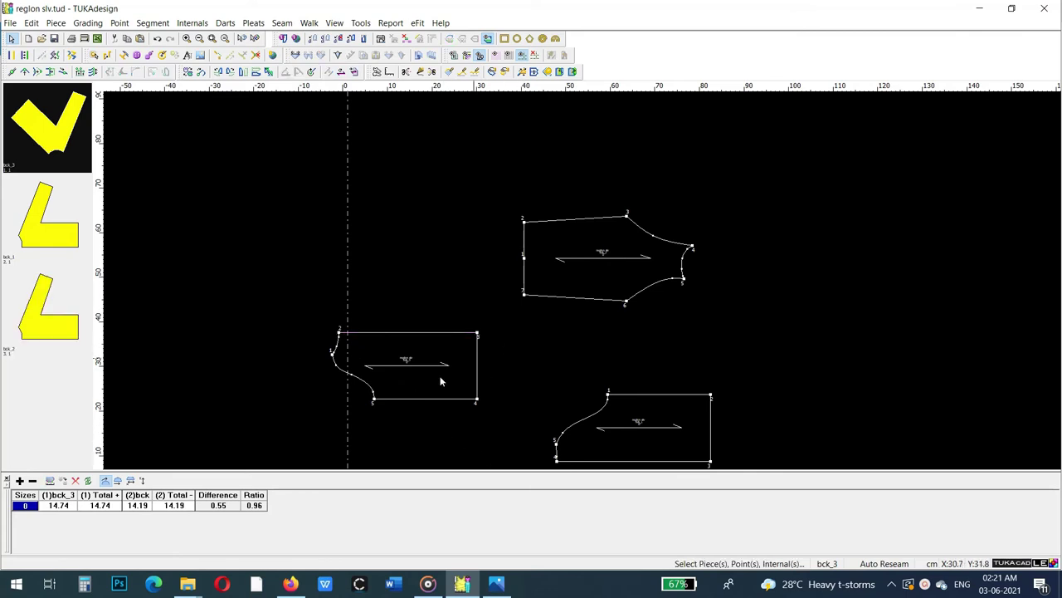
{"action": "left_click_drag", "start_coordinate": [323, 373], "coordinate": [274, 372]}
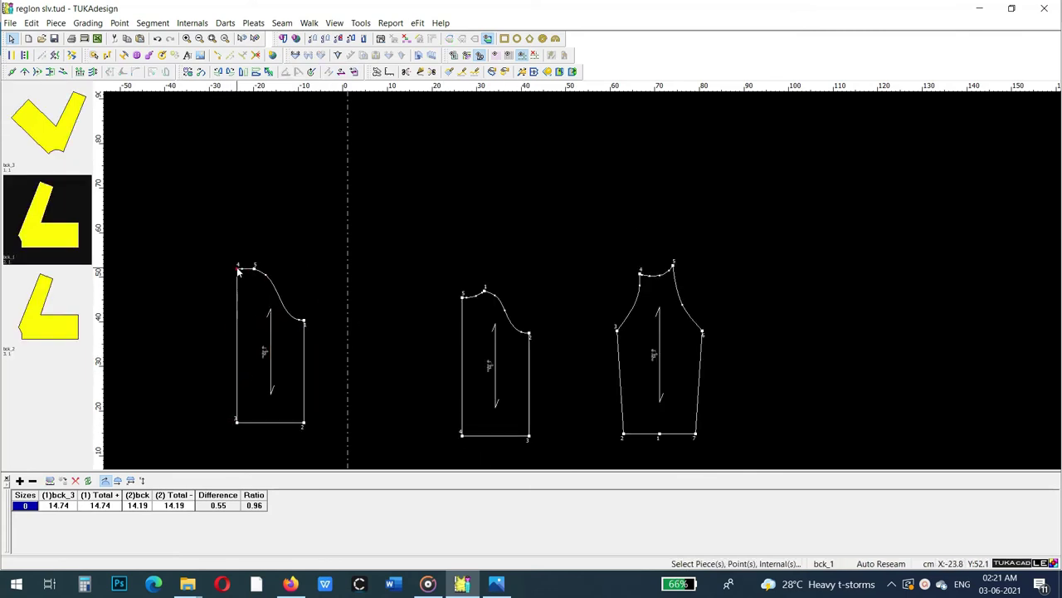
- Add an 8-wide seam allowance along the left piece's curved raglan edge
{"action": "left_click", "coordinate": [303, 319]}
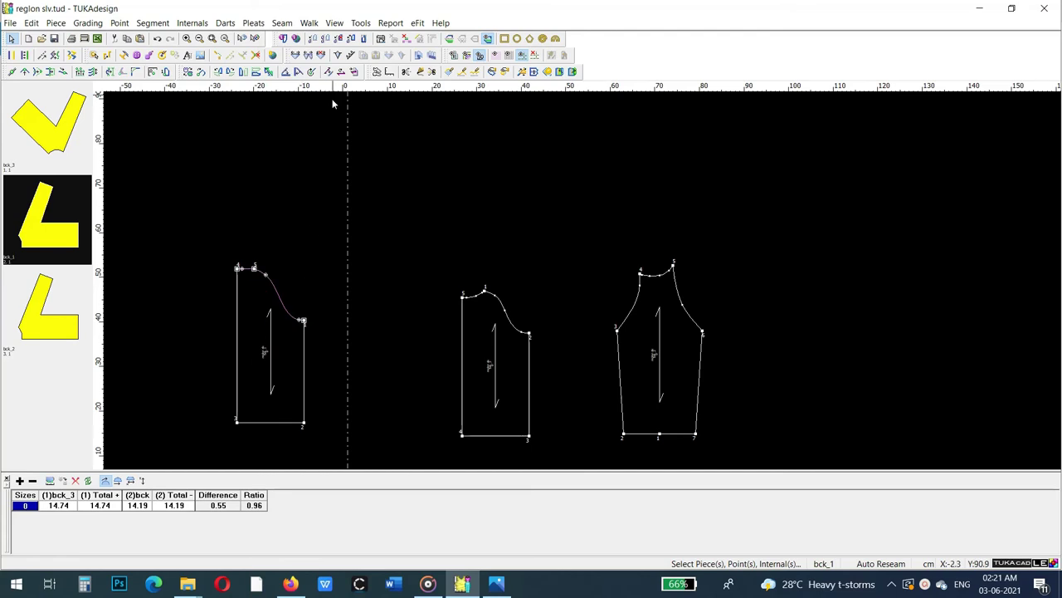
{"action": "left_click", "coordinate": [380, 39]}
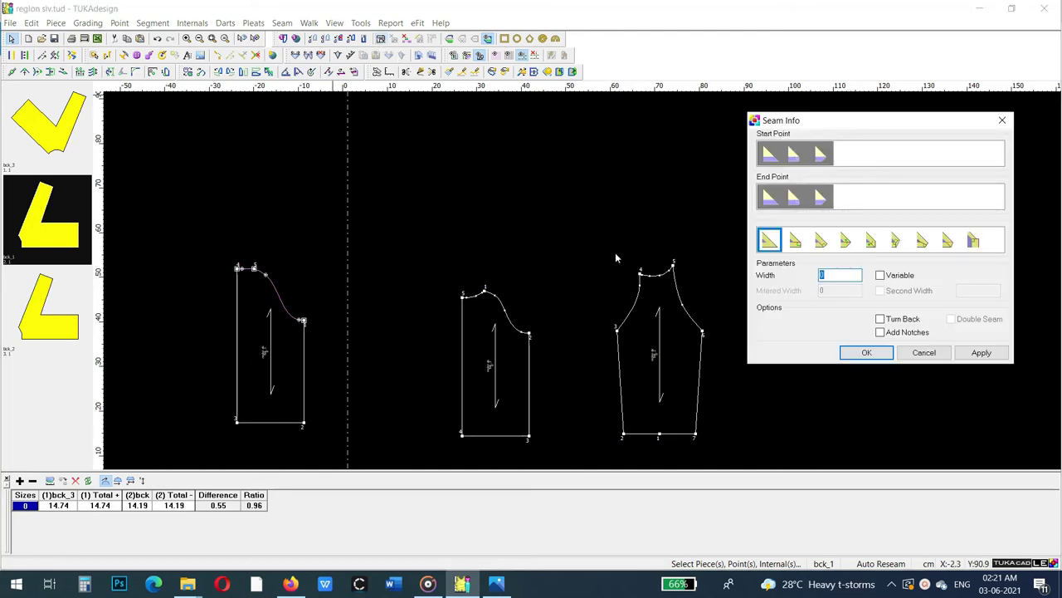
{"action": "type", "text": "8"}
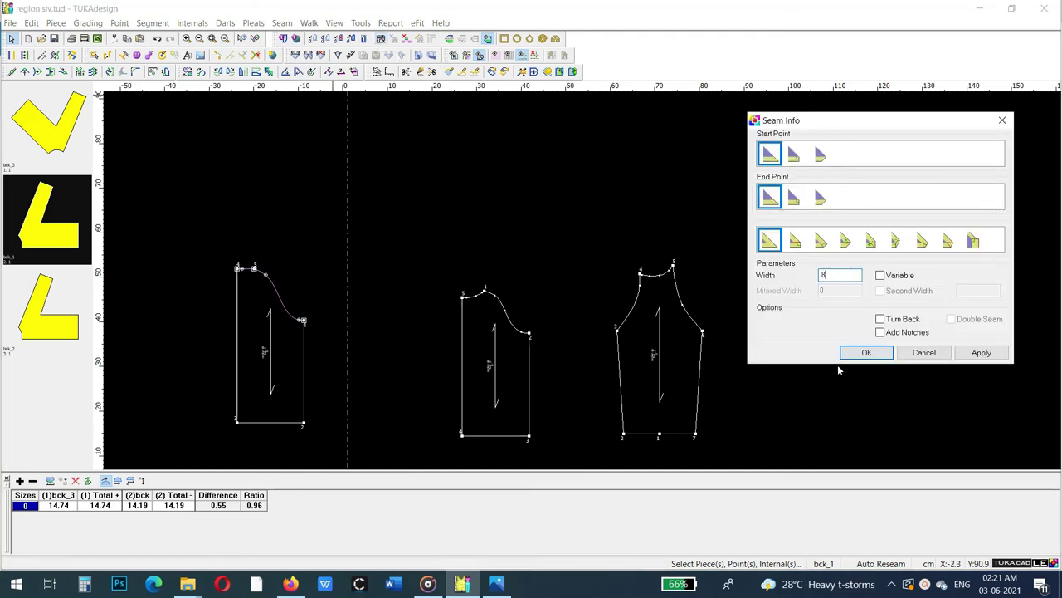
{"action": "left_click", "coordinate": [863, 353]}
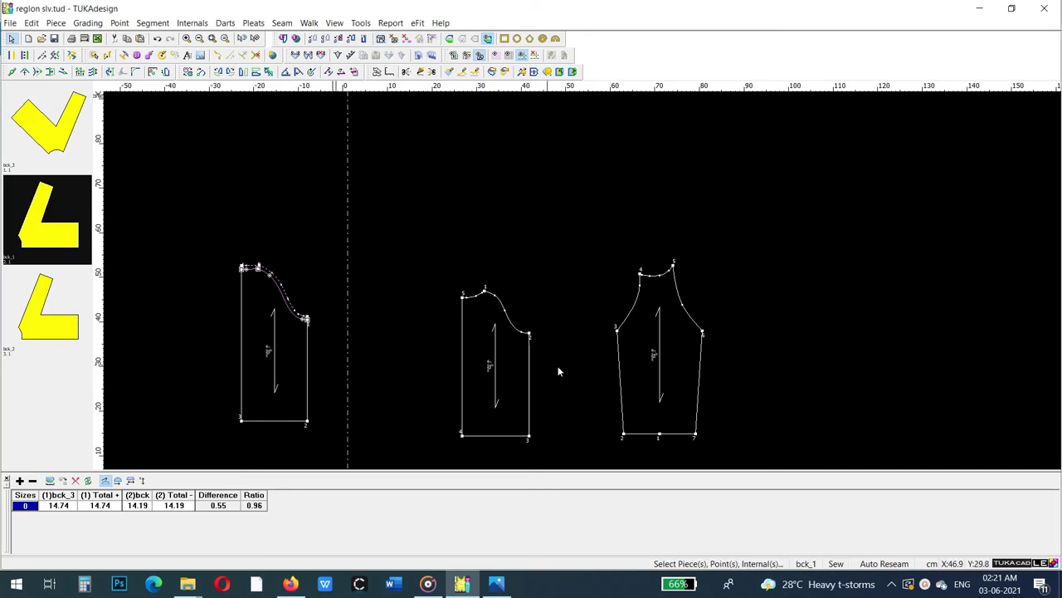
- Add the same seam allowance to the middle bck_3 piece's top curve (points 5 to 2), then turn it horizontal
{"action": "left_click", "coordinate": [463, 300]}
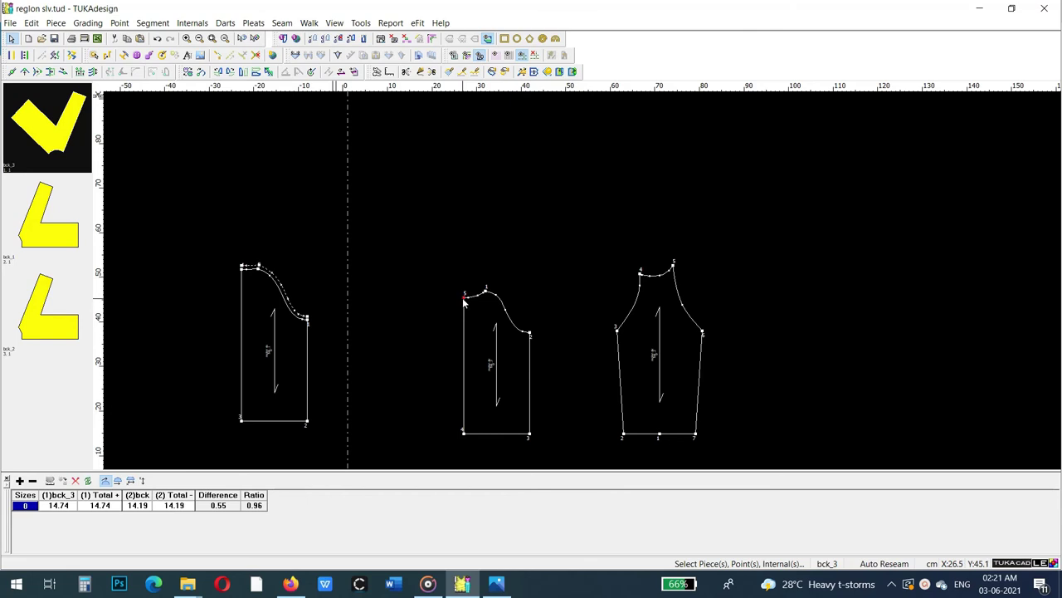
{"action": "left_click", "coordinate": [530, 332]}
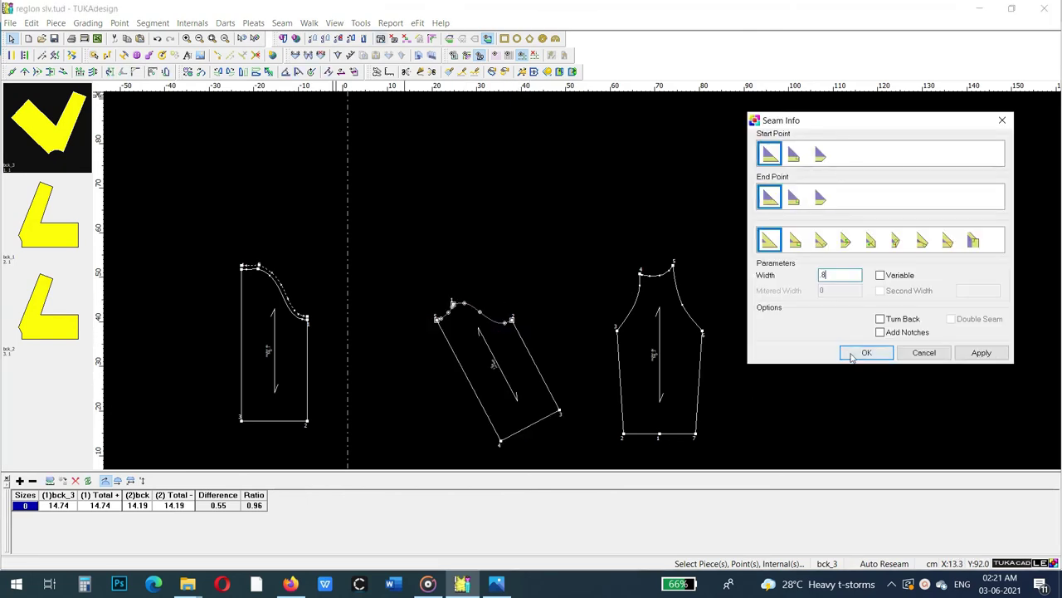
{"action": "left_click", "coordinate": [861, 353]}
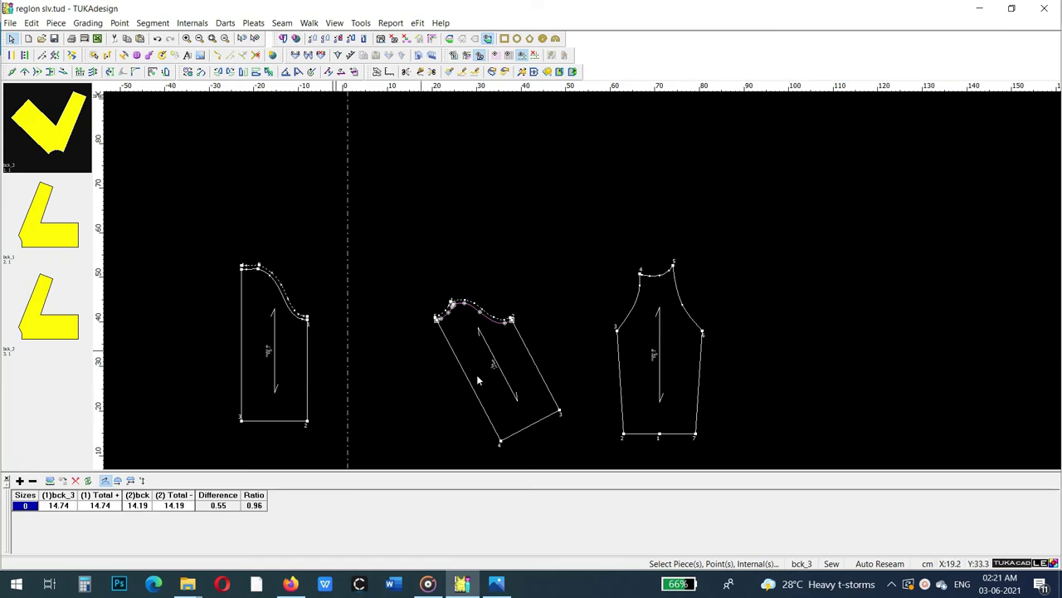
{"action": "left_click", "coordinate": [341, 71]}
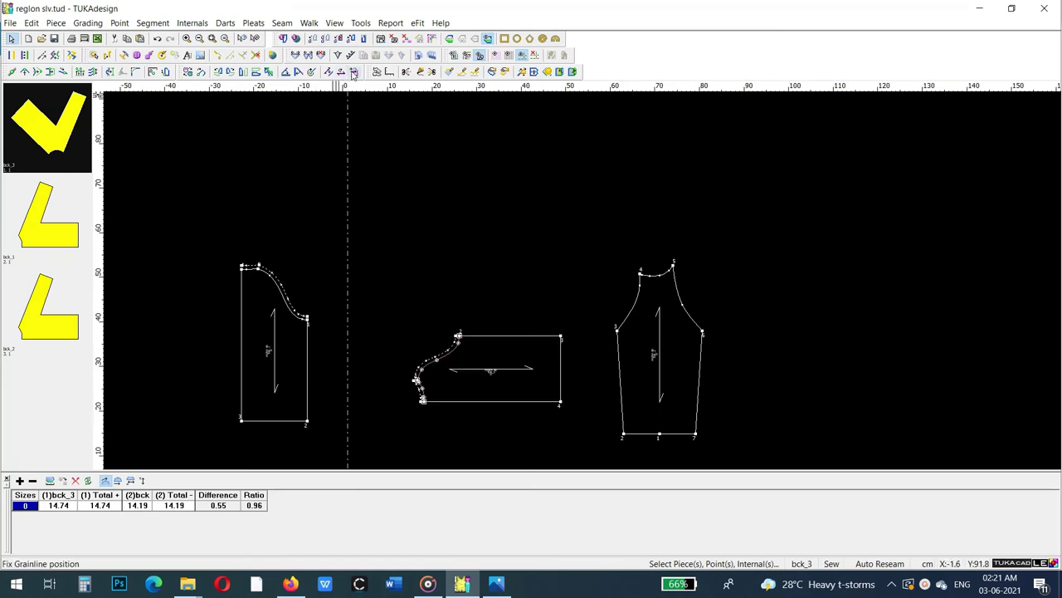
- Turn the middle piece upright and give the left piece a 1-wide side seam and 2-wide hem allowance
{"action": "left_click", "coordinate": [234, 72]}
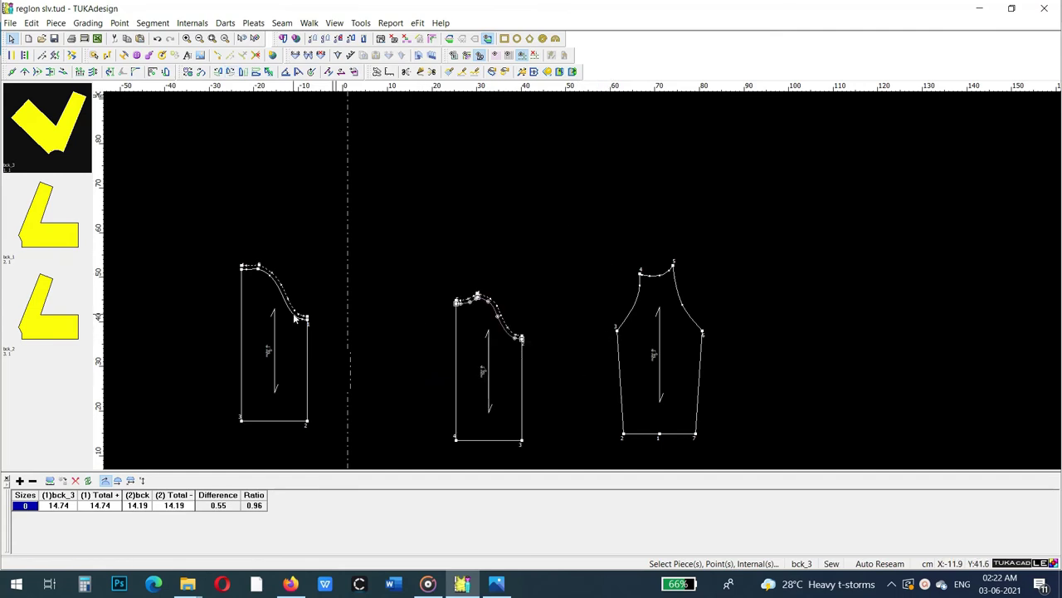
{"action": "left_click_drag", "start_coordinate": [308, 324], "coordinate": [307, 425]}
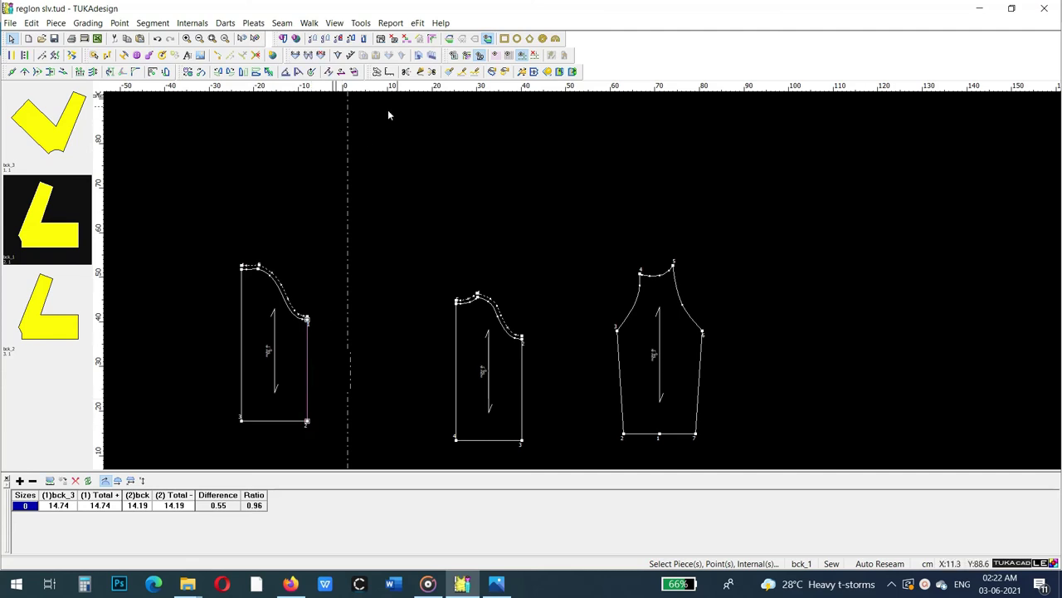
{"action": "left_click", "coordinate": [381, 39]}
{"action": "type", "text": "1"}
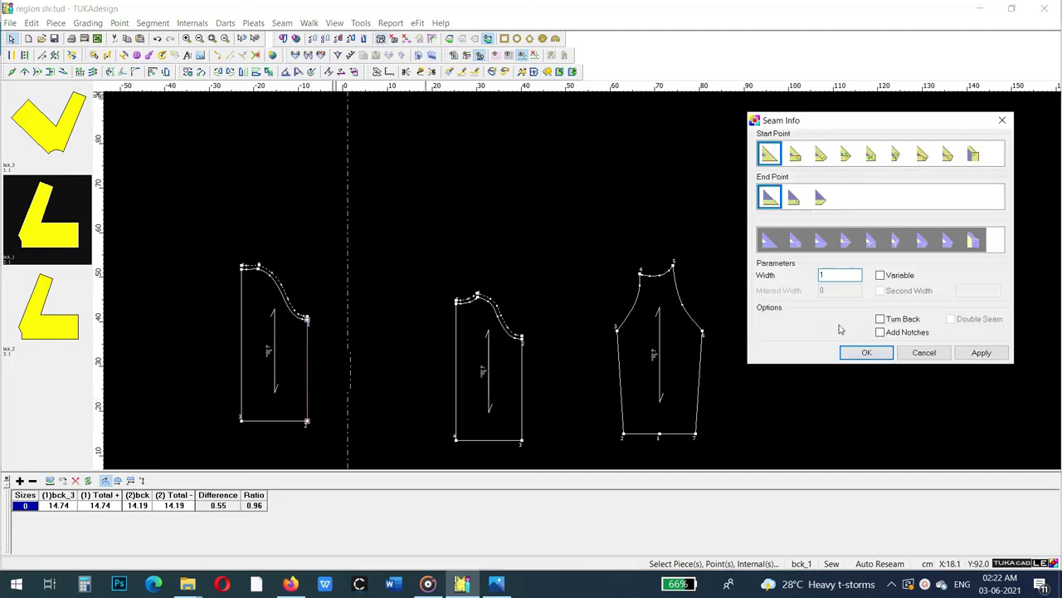
{"action": "left_click", "coordinate": [866, 352]}
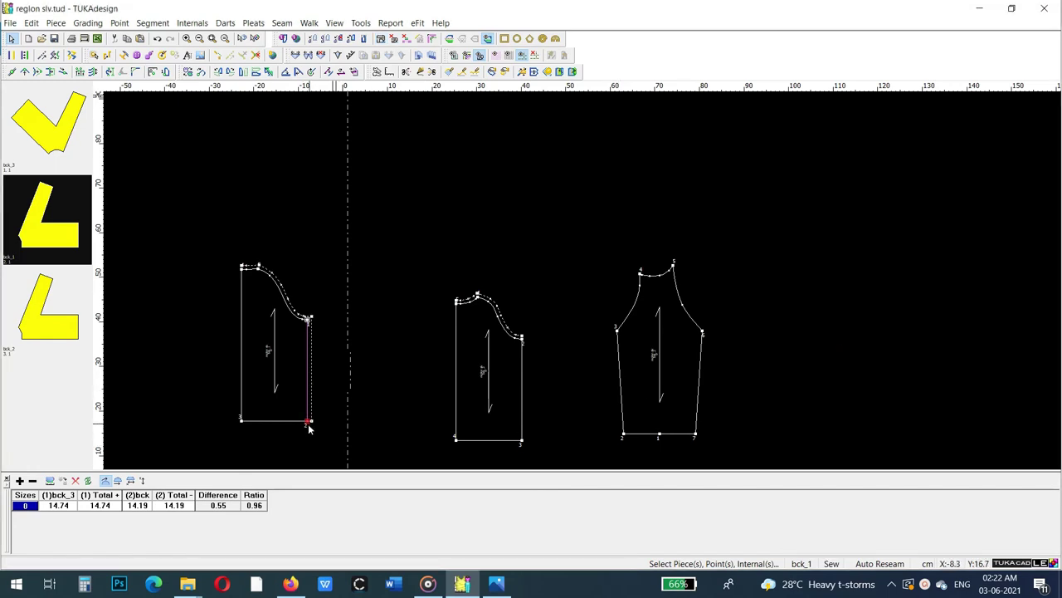
{"action": "left_click", "coordinate": [241, 422]}
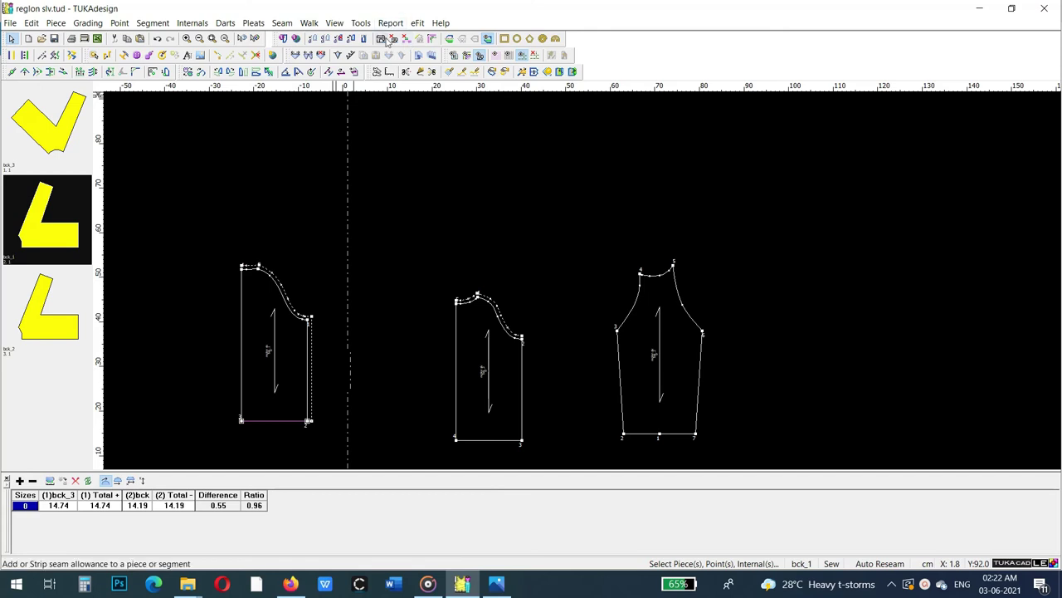
{"action": "left_click", "coordinate": [381, 38]}
{"action": "type", "text": "2"}
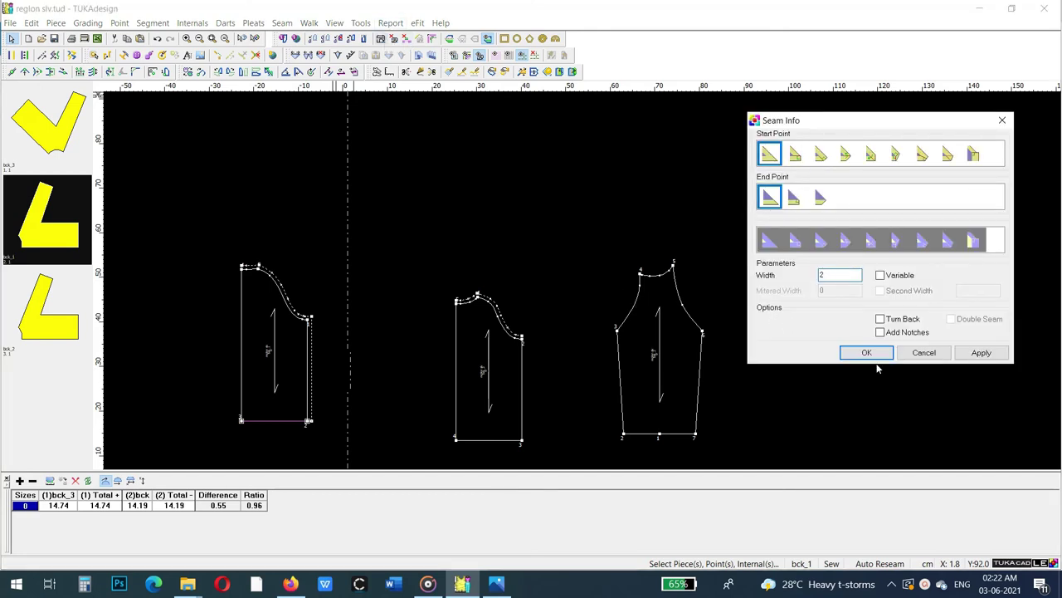
{"action": "left_click", "coordinate": [870, 353]}
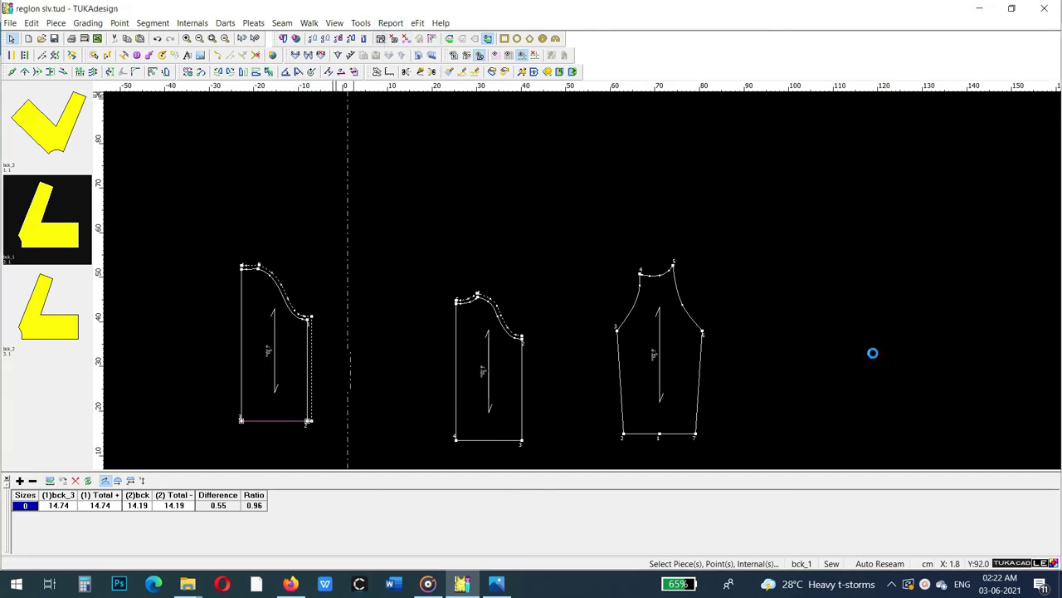
- Add a 1-wide seam allowance to the middle piece's side edge and re-place bck_3 on the work area
{"action": "left_click", "coordinate": [521, 344]}
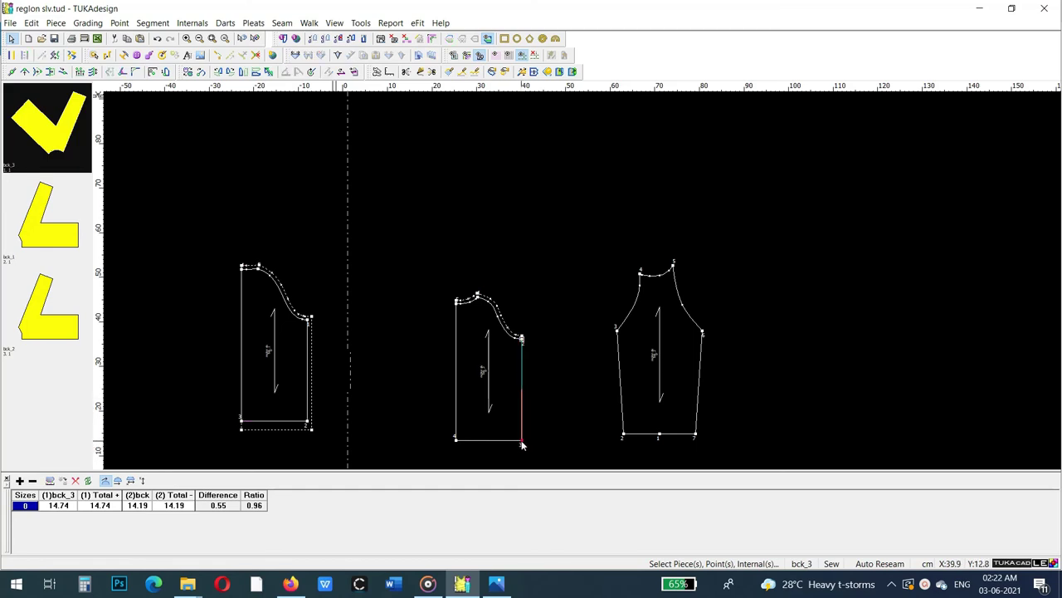
{"action": "left_click", "coordinate": [381, 39]}
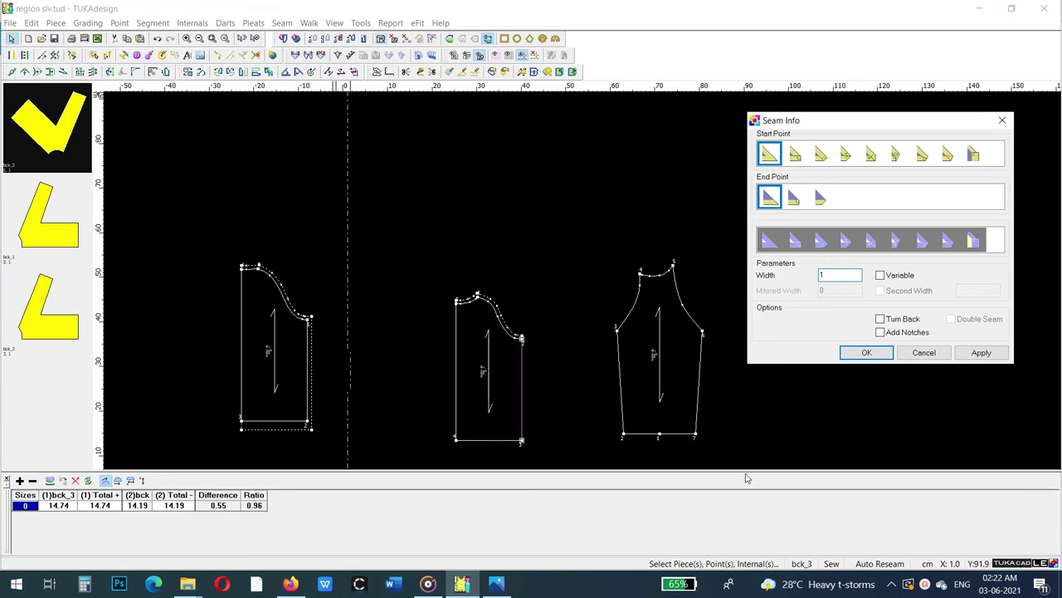
{"action": "left_click", "coordinate": [867, 352]}
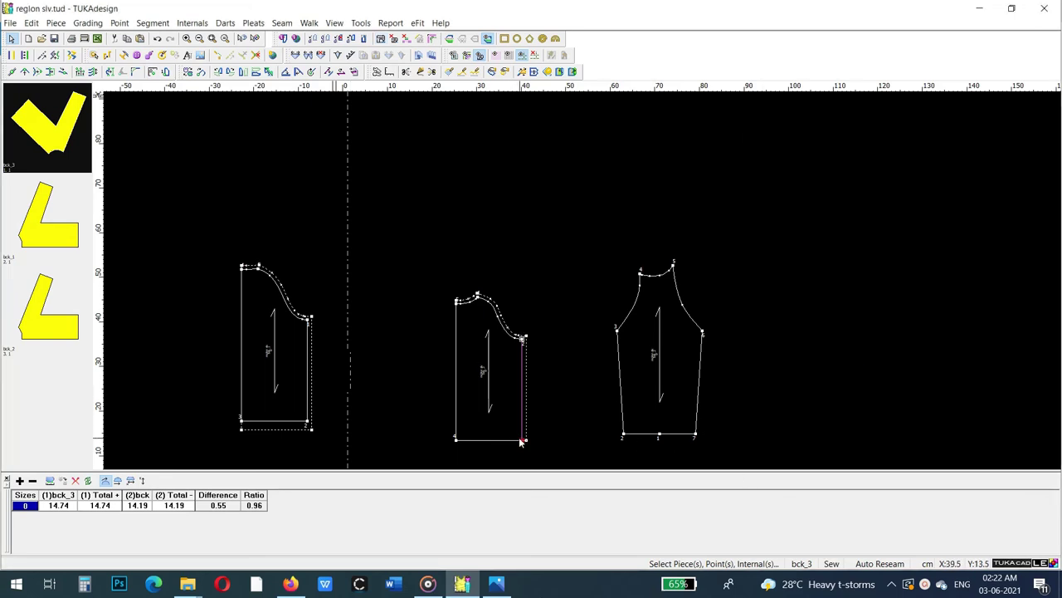
{"action": "left_click", "coordinate": [456, 442]}
{"action": "left_click", "coordinate": [318, 38]}
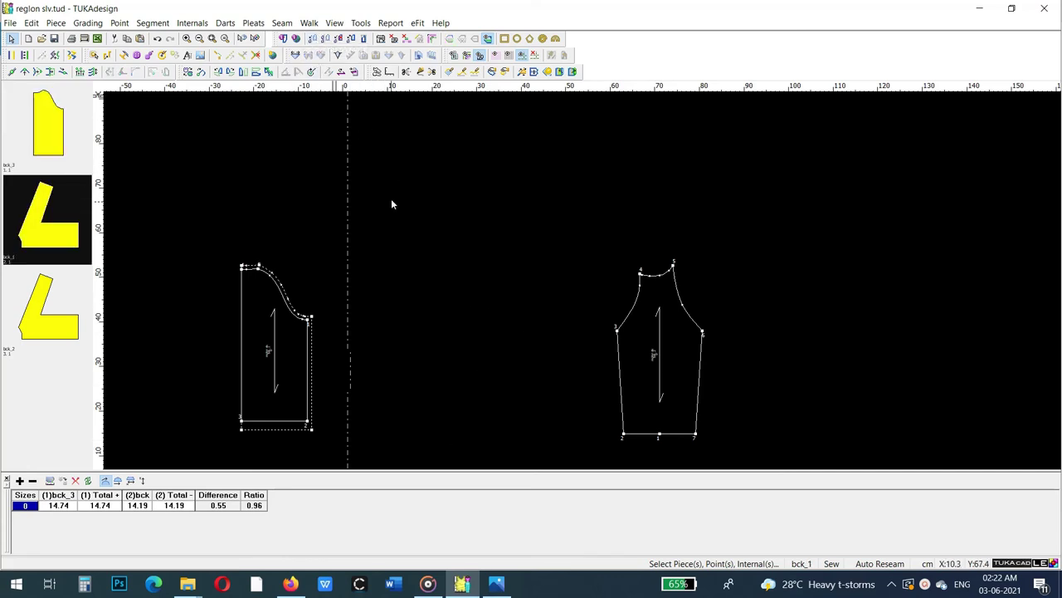
{"action": "left_click", "coordinate": [37, 303]}
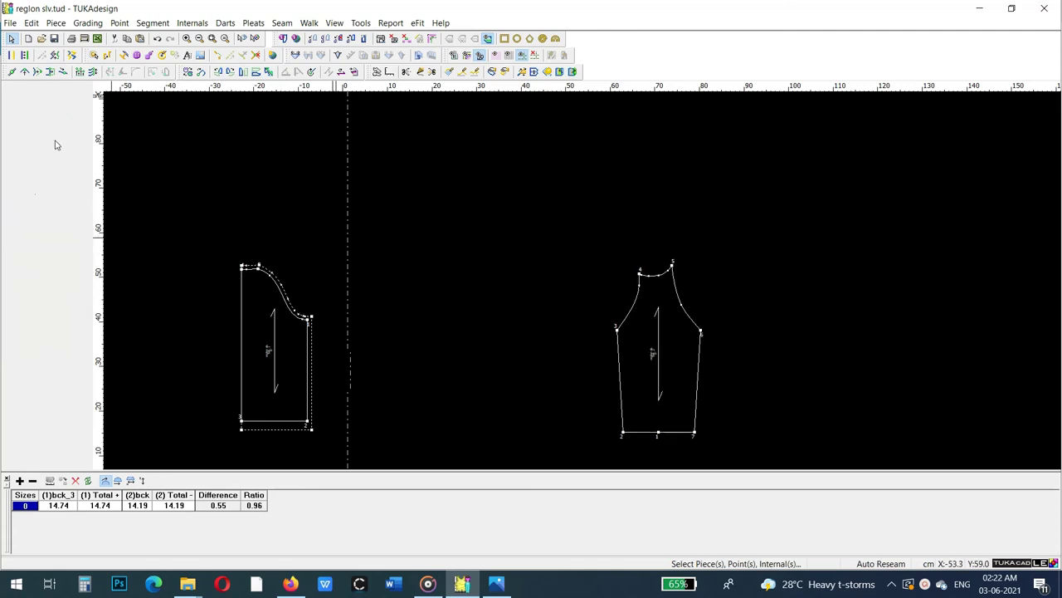
{"action": "left_click_drag", "start_coordinate": [48, 124], "coordinate": [361, 291]}
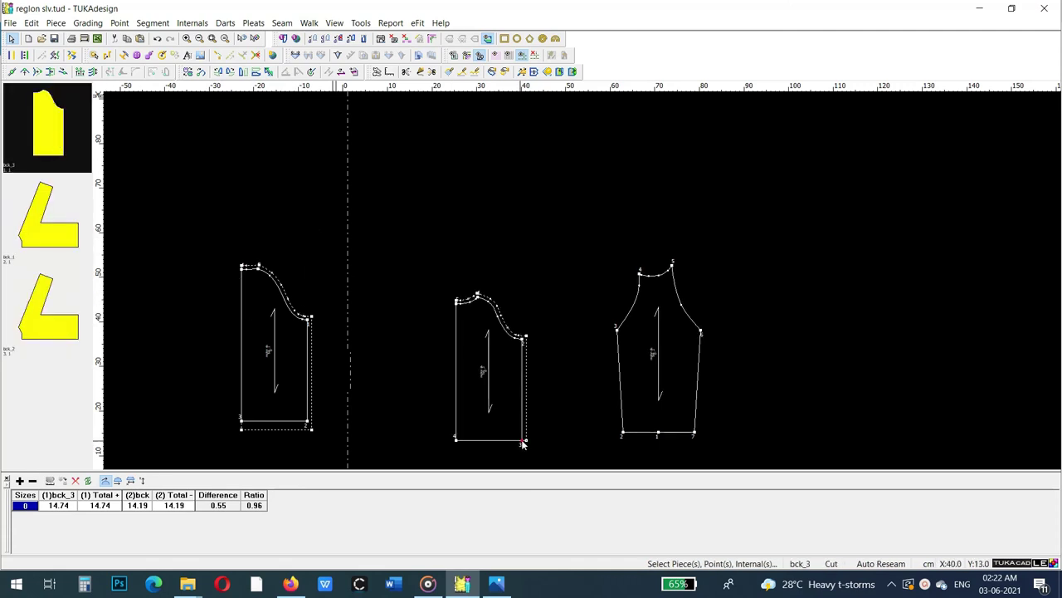
- Apply a 2-wide hem allowance to the middle bck_3 piece's bottom edge, then make the sleeve active
{"action": "left_click", "coordinate": [455, 442]}
{"action": "left_click", "coordinate": [377, 72]}
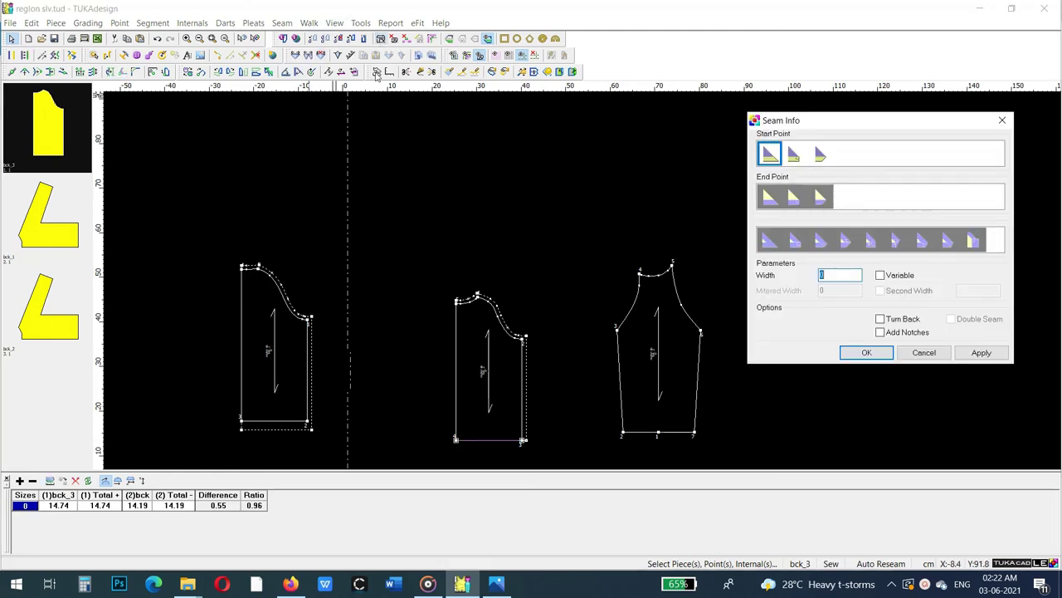
{"action": "type", "text": "2"}
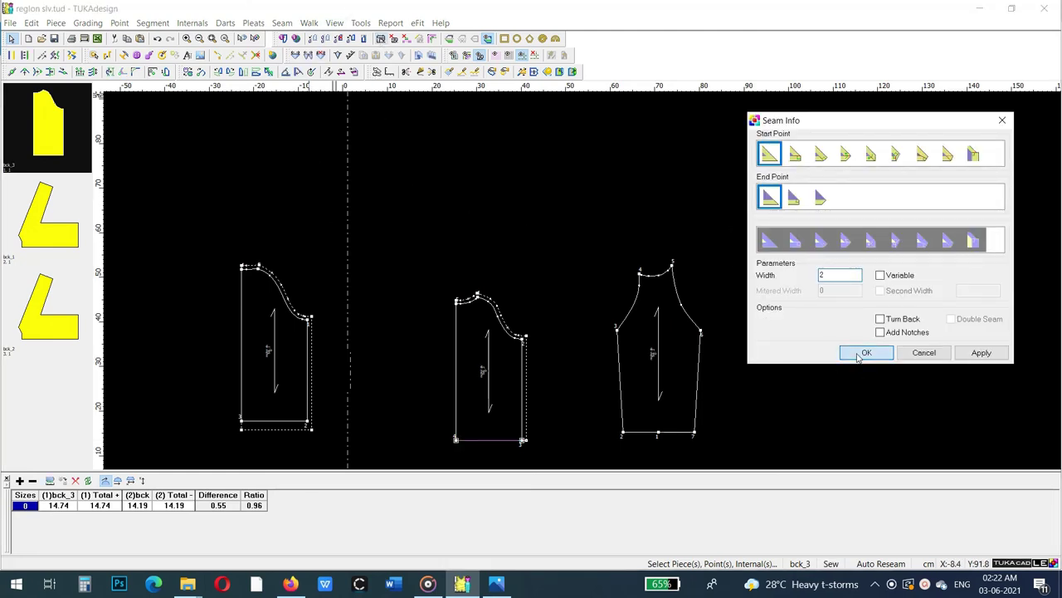
{"action": "left_click", "coordinate": [863, 352]}
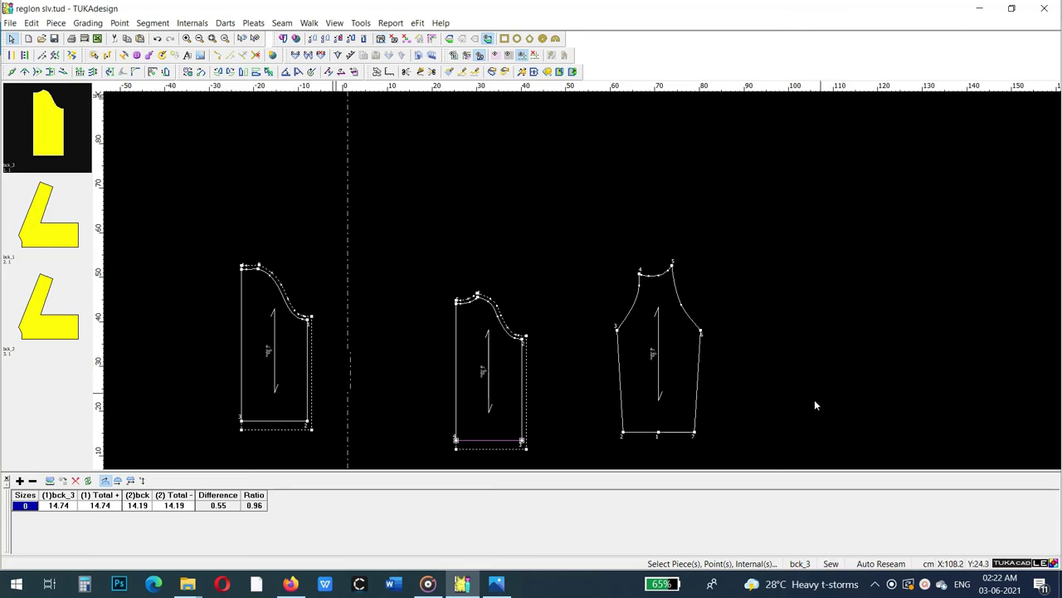
{"action": "left_click", "coordinate": [616, 329]}
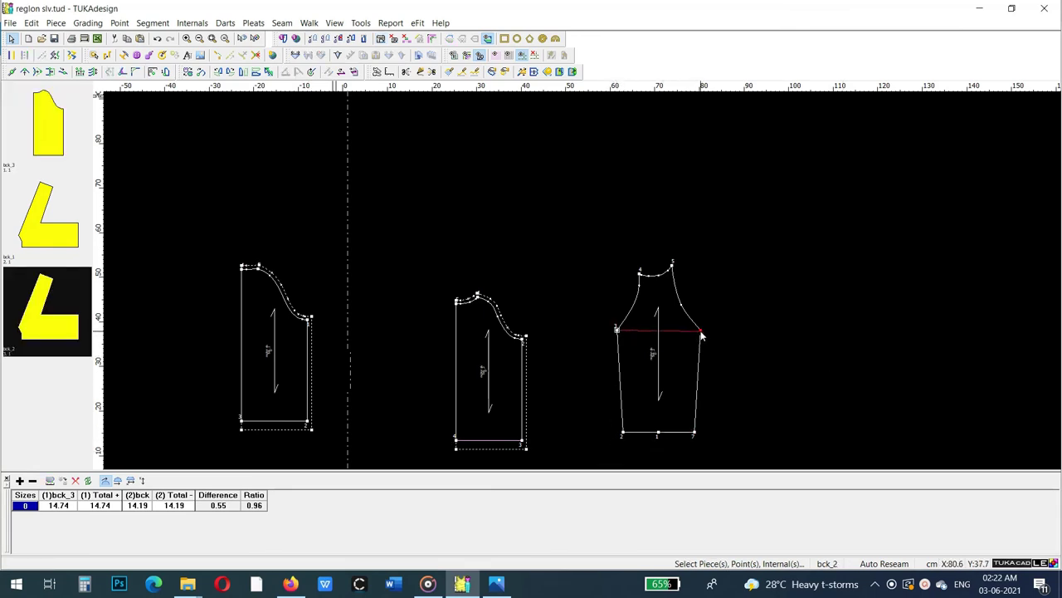
- Set a 1-wide seam allowance on the sleeve and apply it to its right side seam
{"action": "left_click", "coordinate": [381, 38]}
{"action": "key", "text": "BackSpace"}
{"action": "type", "text": "1"}
{"action": "left_click", "coordinate": [865, 351]}
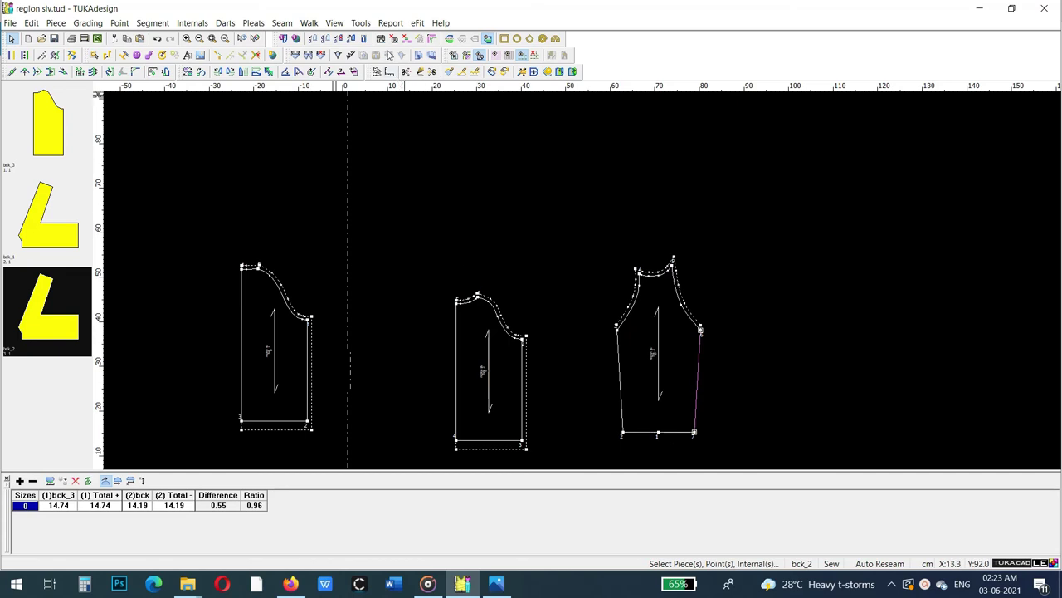
{"action": "left_click", "coordinate": [393, 38]}
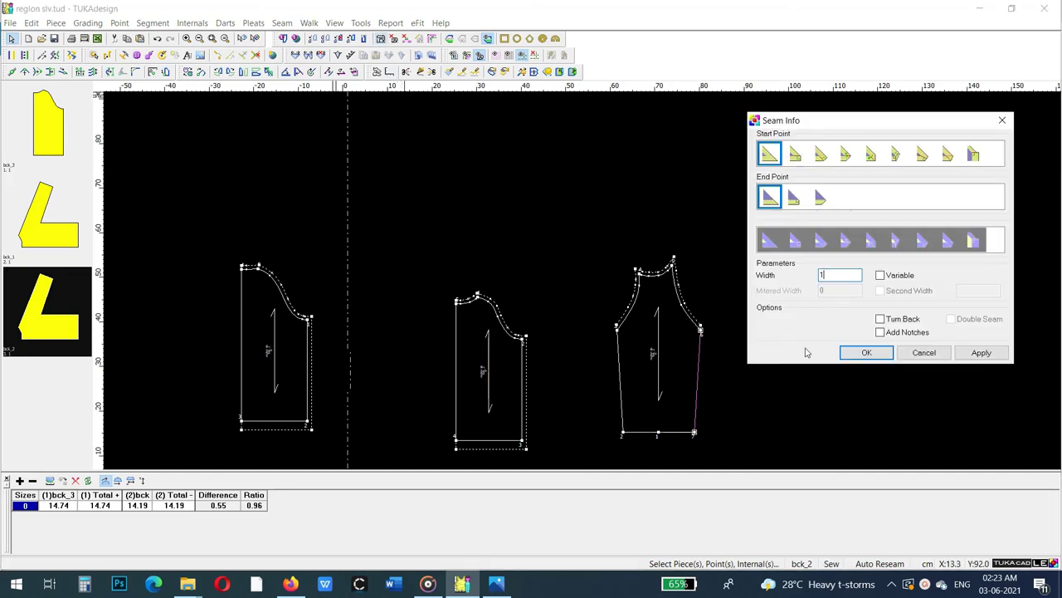
{"action": "left_click", "coordinate": [868, 353]}
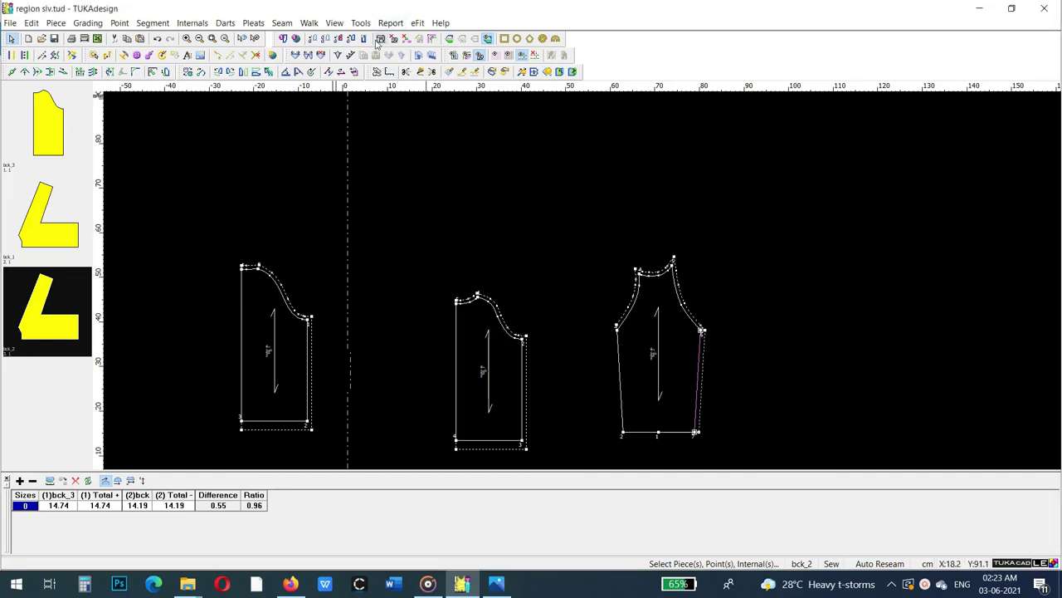
{"action": "left_click", "coordinate": [380, 39]}
{"action": "left_click", "coordinate": [868, 352]}
- Add a 2-wide allowance along the sleeve hem, from the lower-right to bottom-left corner, with a reshaped end corner
{"action": "left_click", "coordinate": [381, 39]}
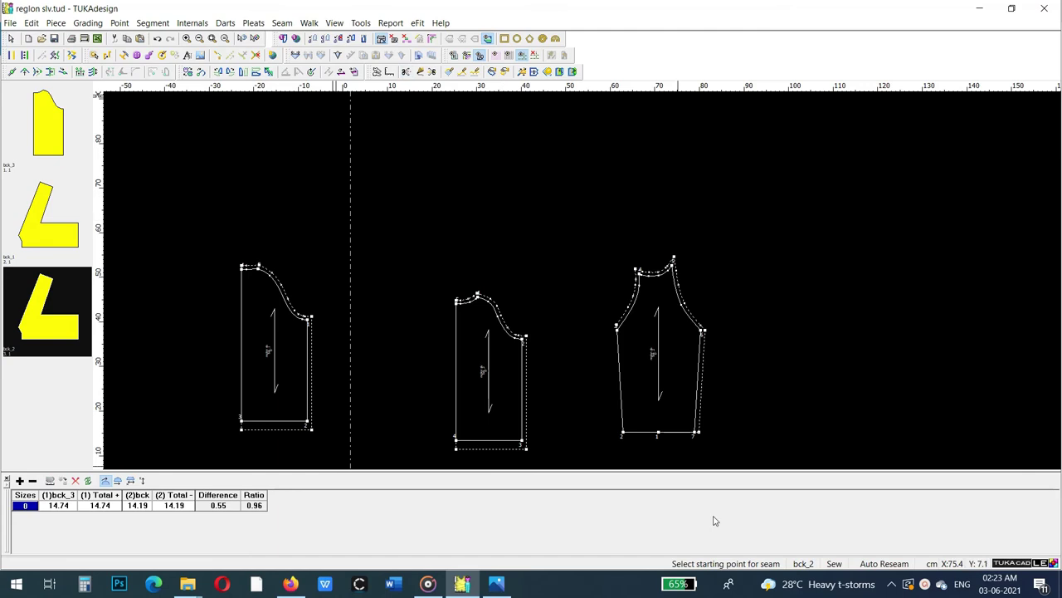
{"action": "left_click", "coordinate": [697, 434]}
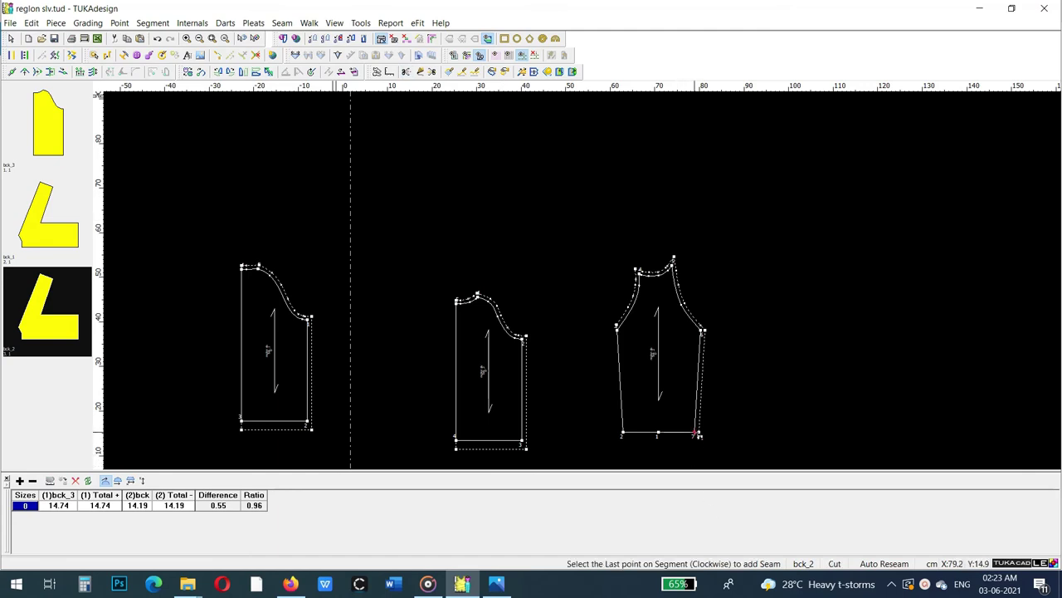
{"action": "left_click", "coordinate": [627, 435]}
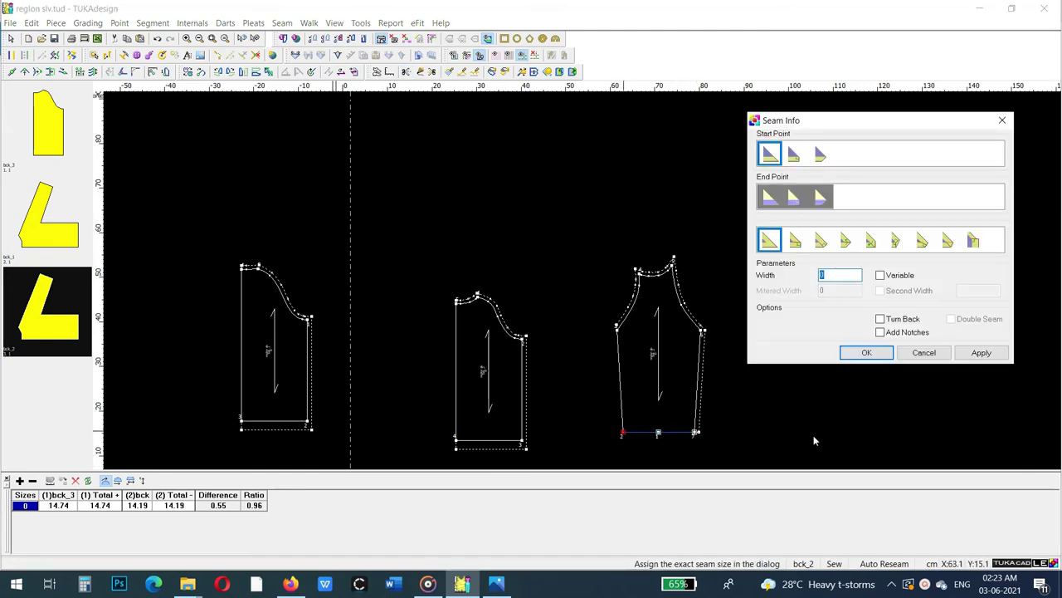
{"action": "type", "text": "2"}
{"action": "left_click", "coordinate": [820, 197]}
{"action": "left_click", "coordinate": [866, 352]}
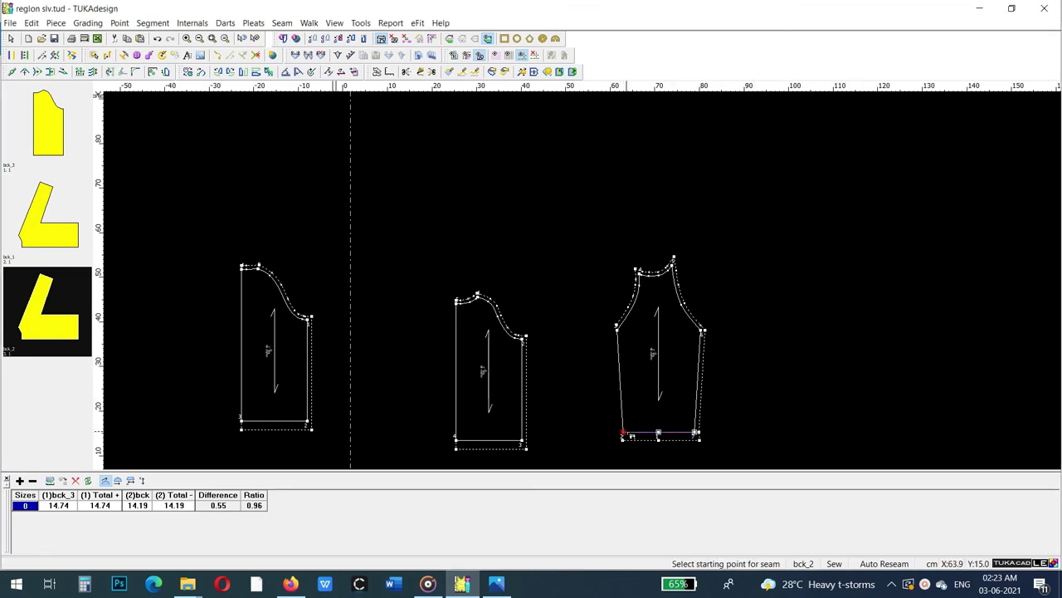
- Add an allowance along the sleeve's left edge and a turned-back allowance along its hem
{"action": "left_click", "coordinate": [623, 432]}
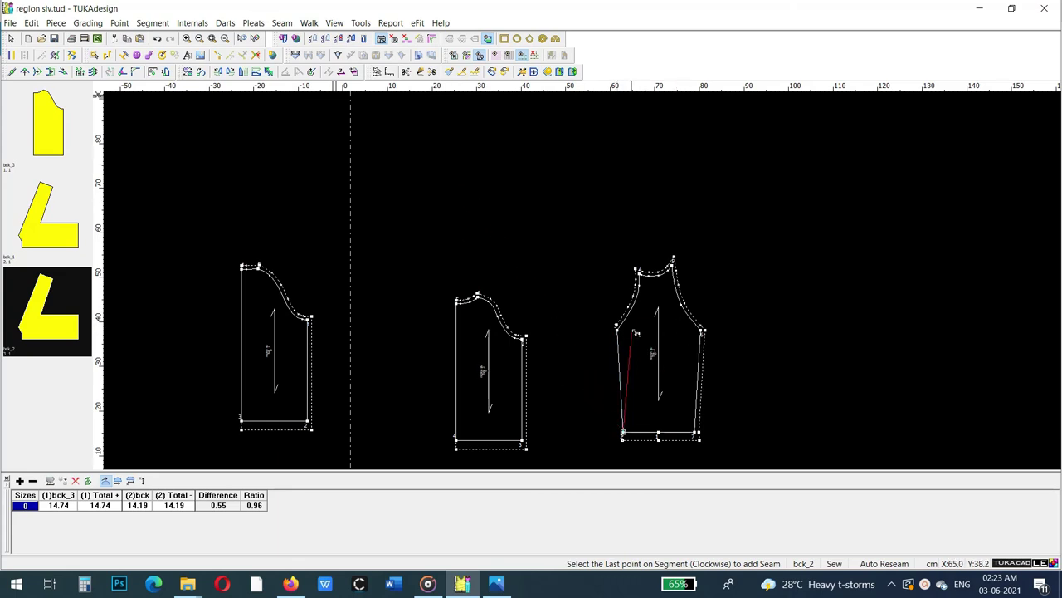
{"action": "left_click", "coordinate": [622, 333]}
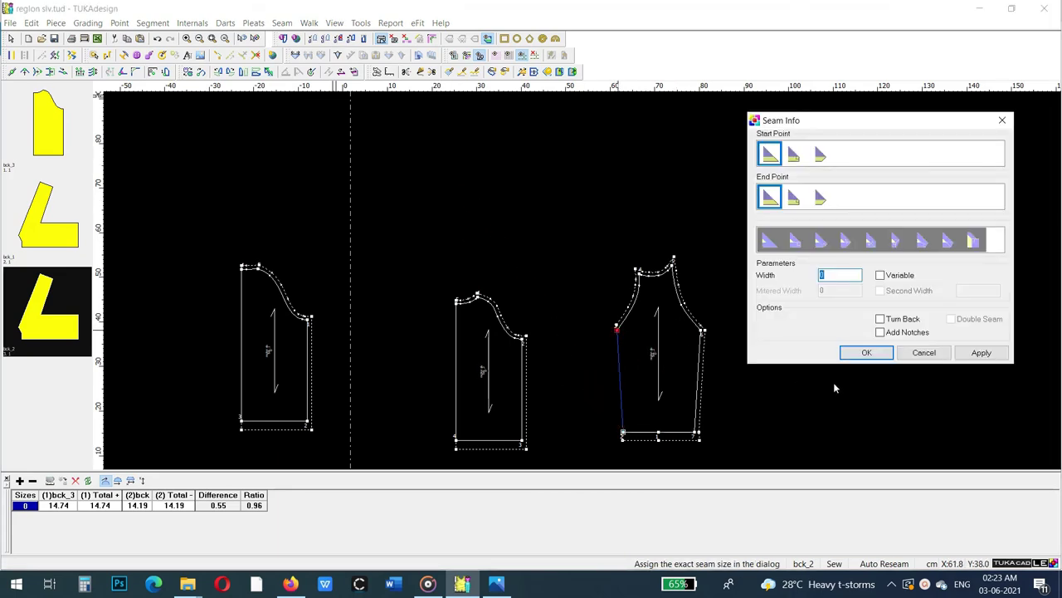
{"action": "left_click", "coordinate": [867, 352]}
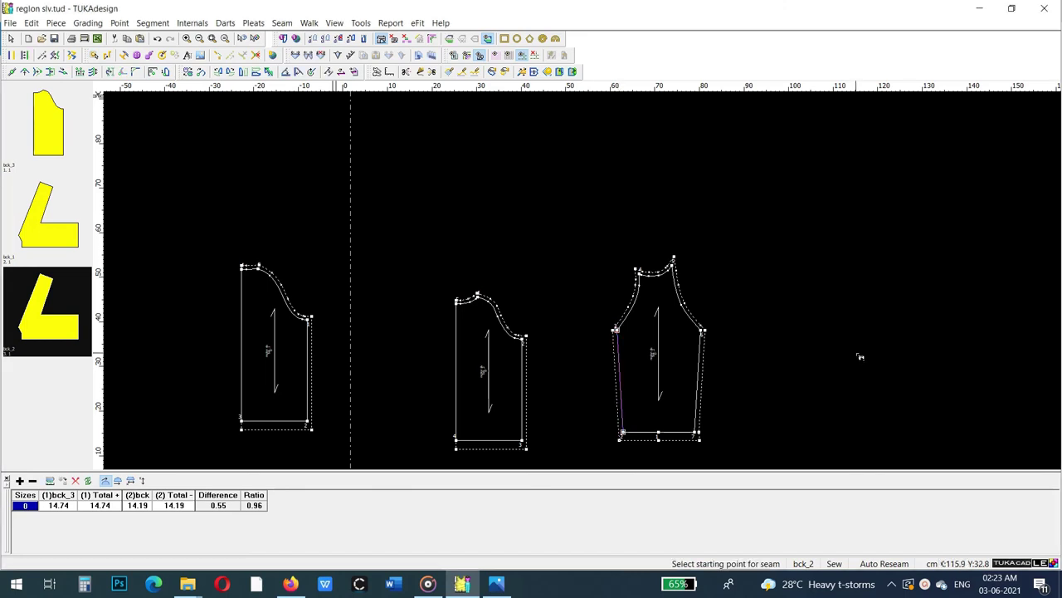
{"action": "scroll", "coordinate": [586, 285], "scroll_direction": "up", "scroll_amount": 1}
{"action": "scroll", "coordinate": [581, 281], "scroll_direction": "up", "scroll_amount": 1}
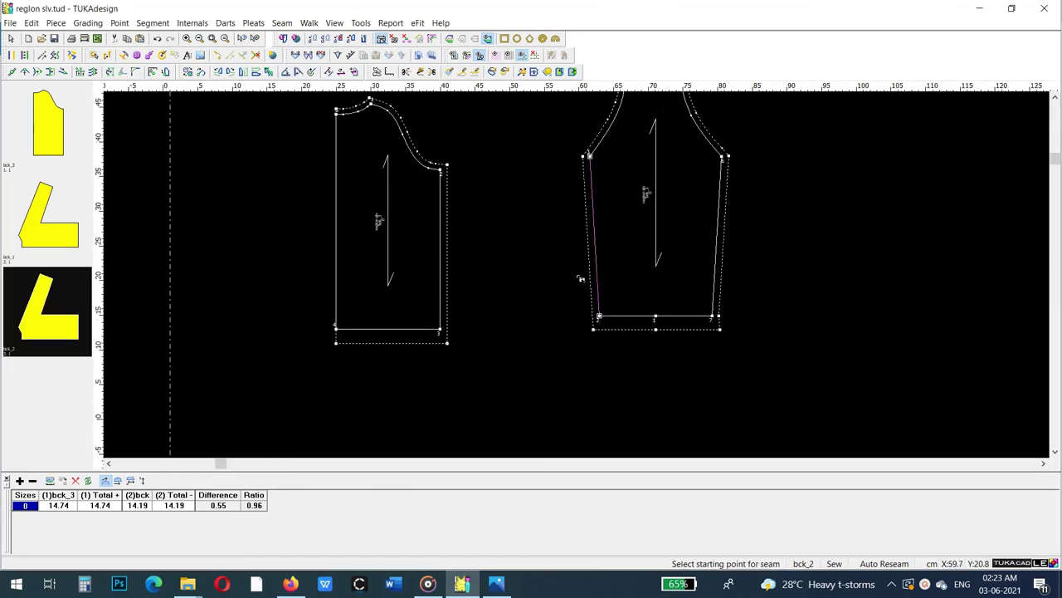
{"action": "left_click", "coordinate": [713, 316]}
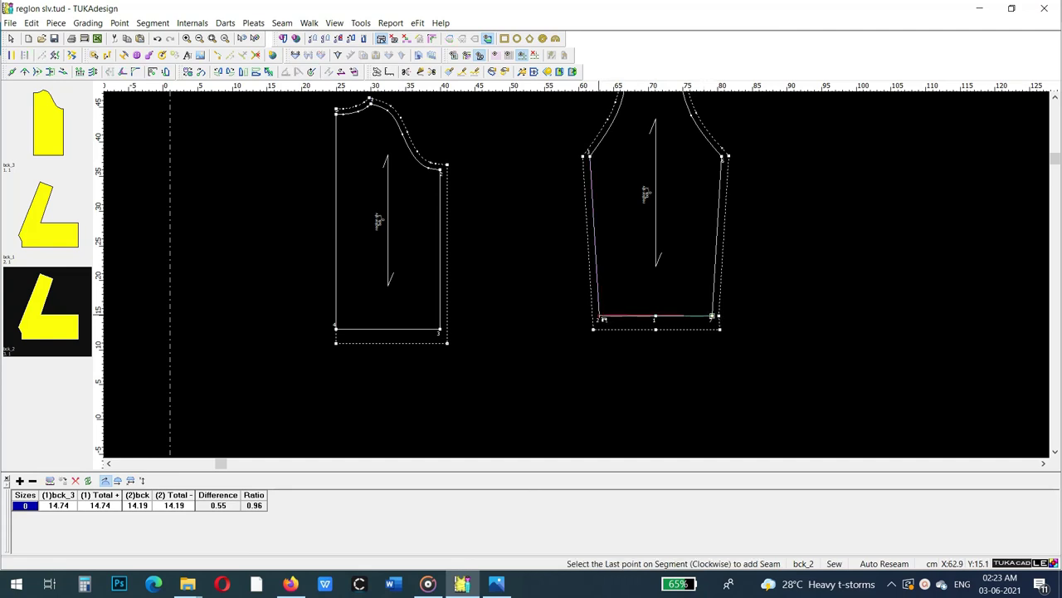
{"action": "left_click", "coordinate": [599, 317]}
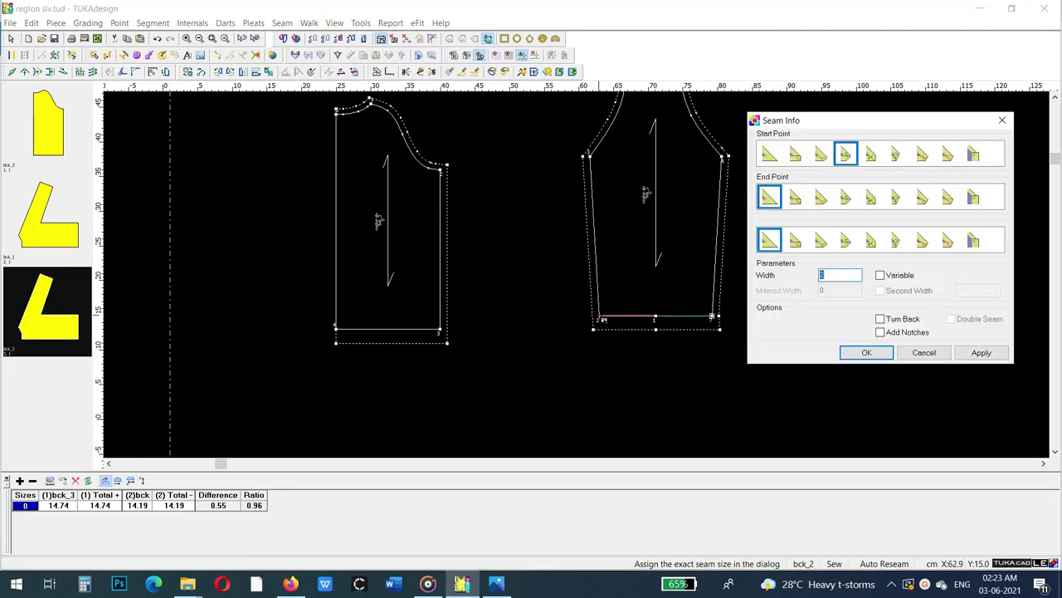
{"action": "left_click", "coordinate": [880, 319]}
{"action": "left_click", "coordinate": [866, 352]}
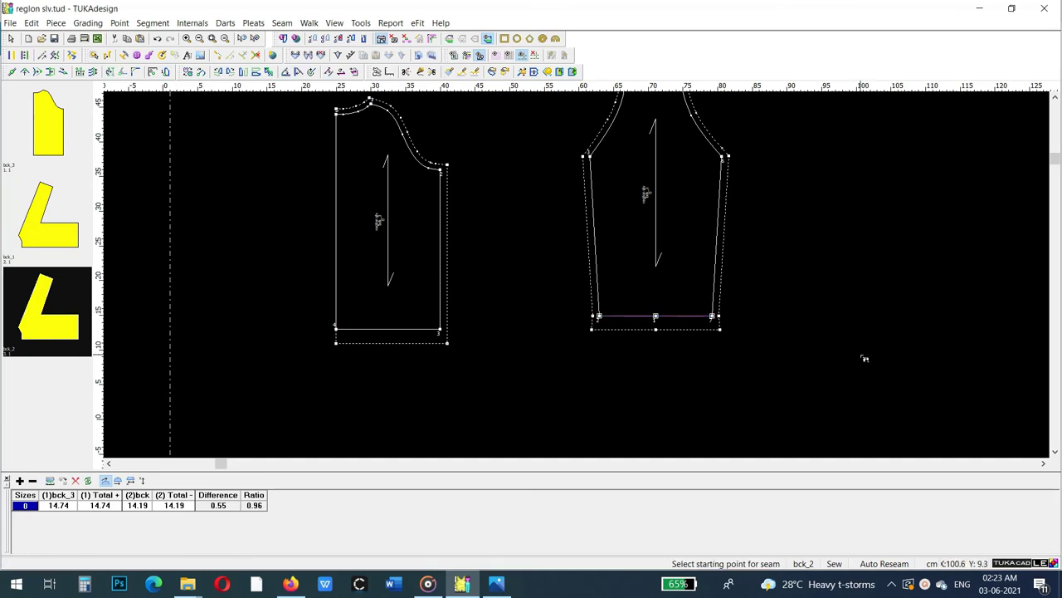
{"action": "scroll", "coordinate": [573, 278], "scroll_direction": "down", "scroll_amount": 2}
- Unfold the middle half bodice piece along its fold edge into a full piece
{"action": "scroll", "coordinate": [533, 279], "scroll_direction": "down", "scroll_amount": 1}
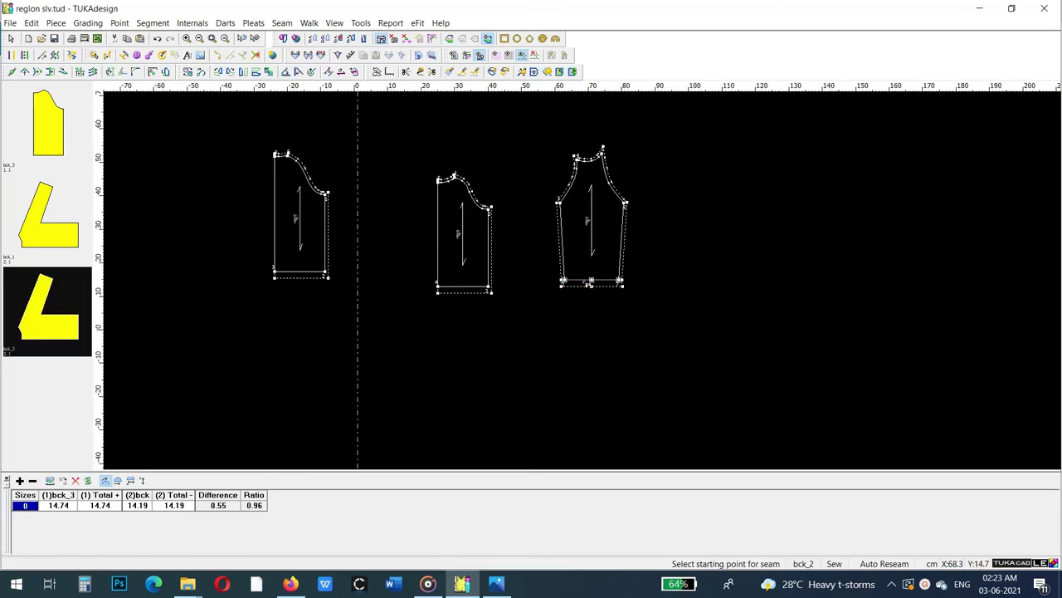
{"action": "right_click", "coordinate": [383, 133]}
{"action": "left_click", "coordinate": [403, 141]}
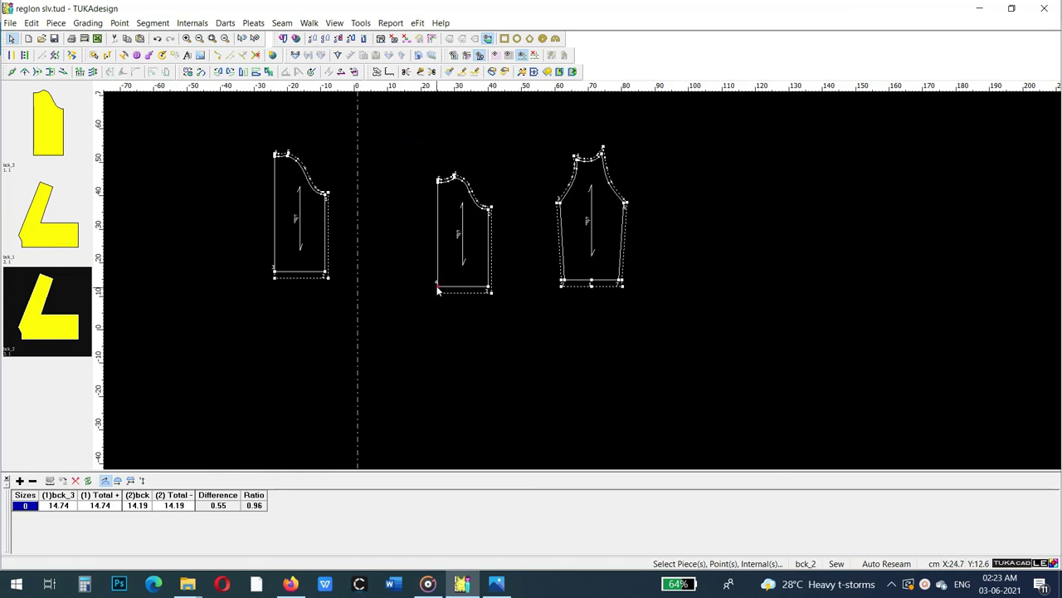
{"action": "left_click", "coordinate": [437, 288]}
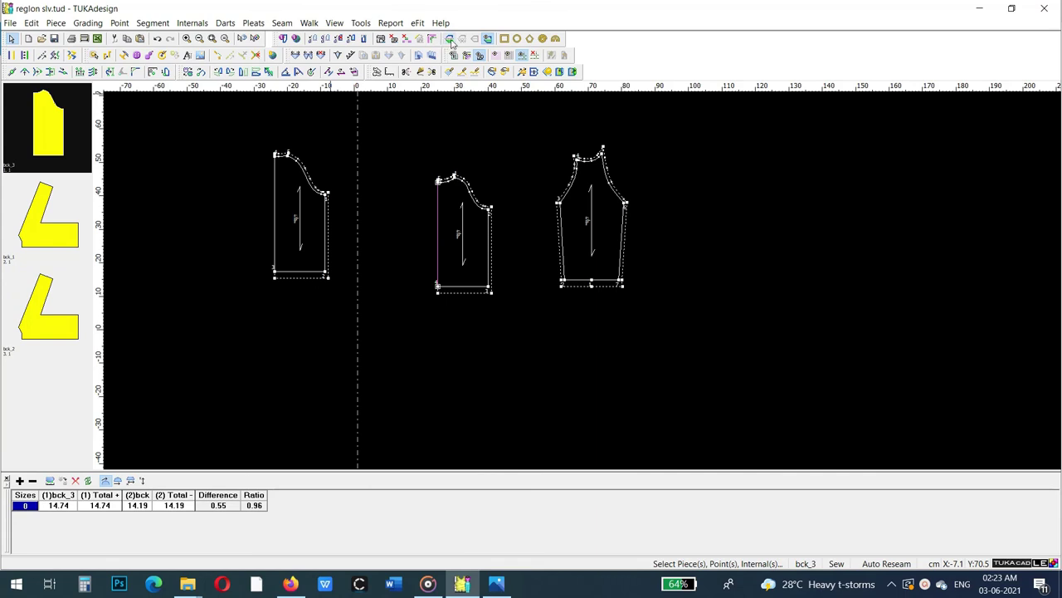
{"action": "left_click", "coordinate": [450, 39]}
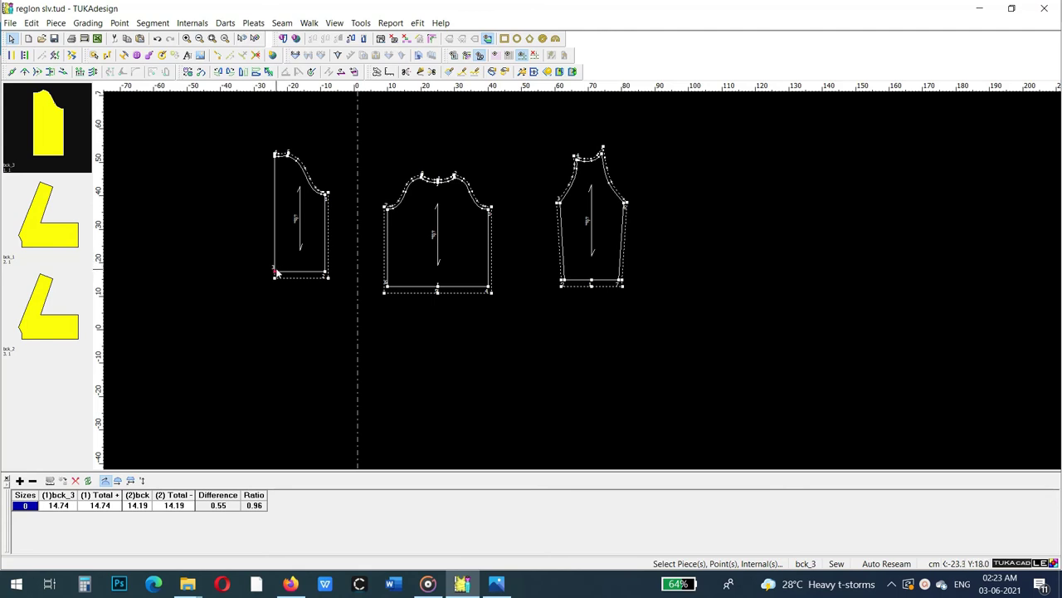
- Unfold the left half bodice piece and centre its grainline
{"action": "left_click", "coordinate": [273, 166]}
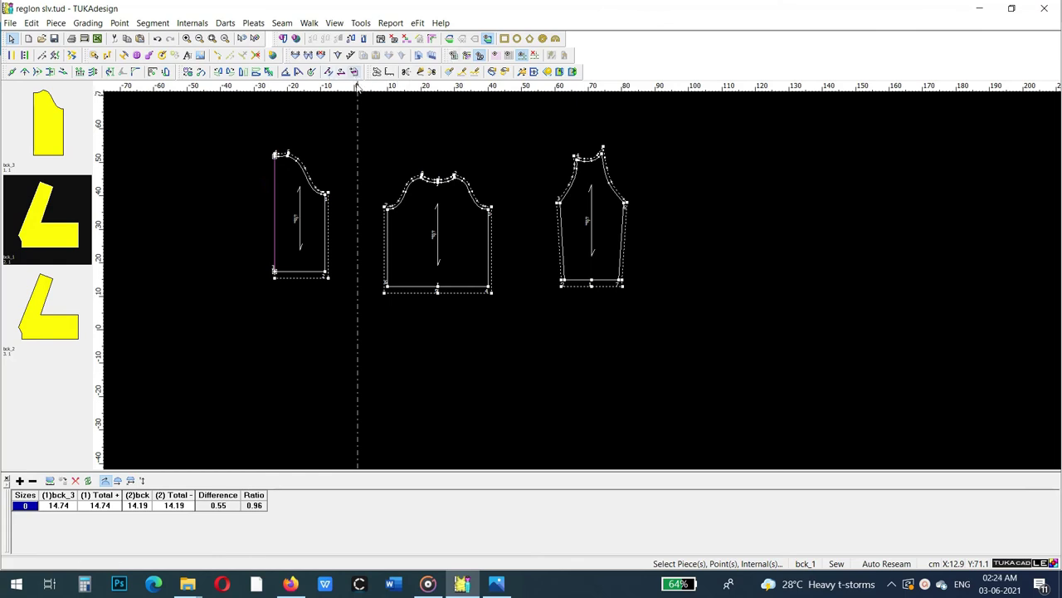
{"action": "left_click", "coordinate": [475, 42]}
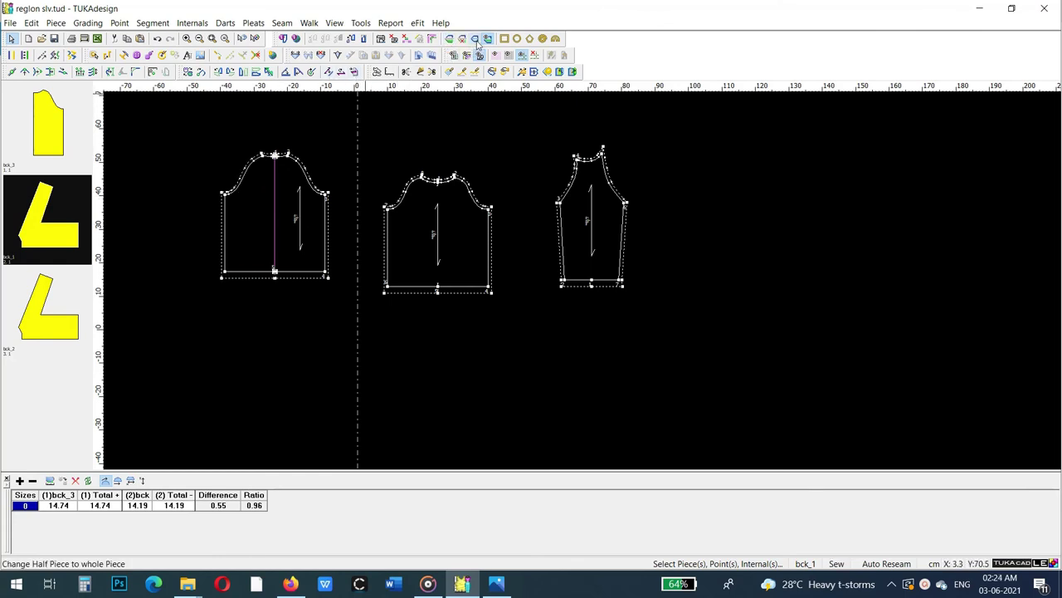
{"action": "left_click", "coordinate": [355, 73]}
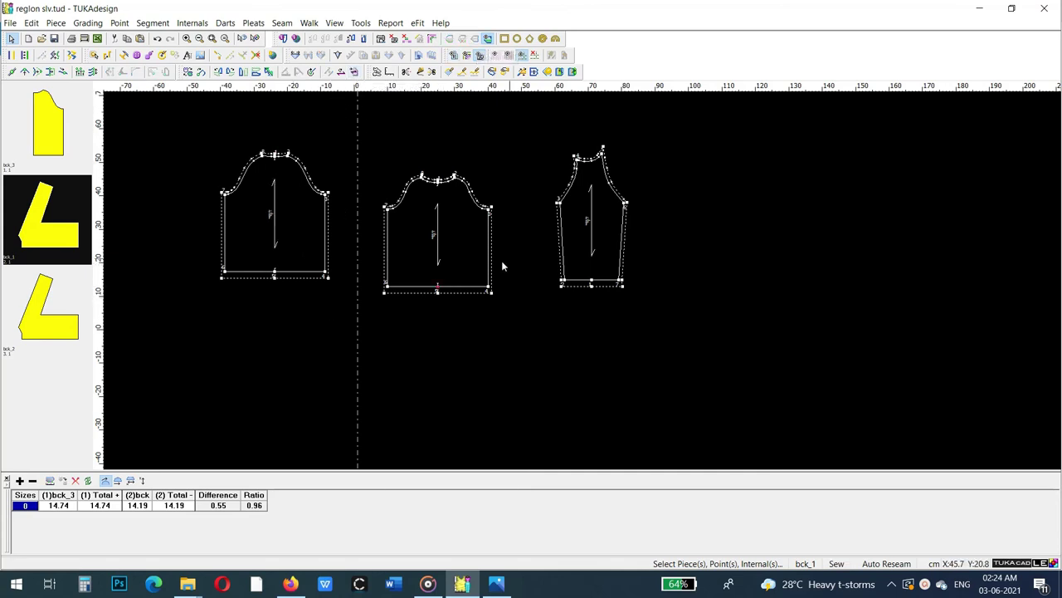
- Arrange the pattern pieces compactly with Arrange Work Area and hide the sizes table
{"action": "left_click", "coordinate": [31, 22]}
{"action": "left_click", "coordinate": [50, 168]}
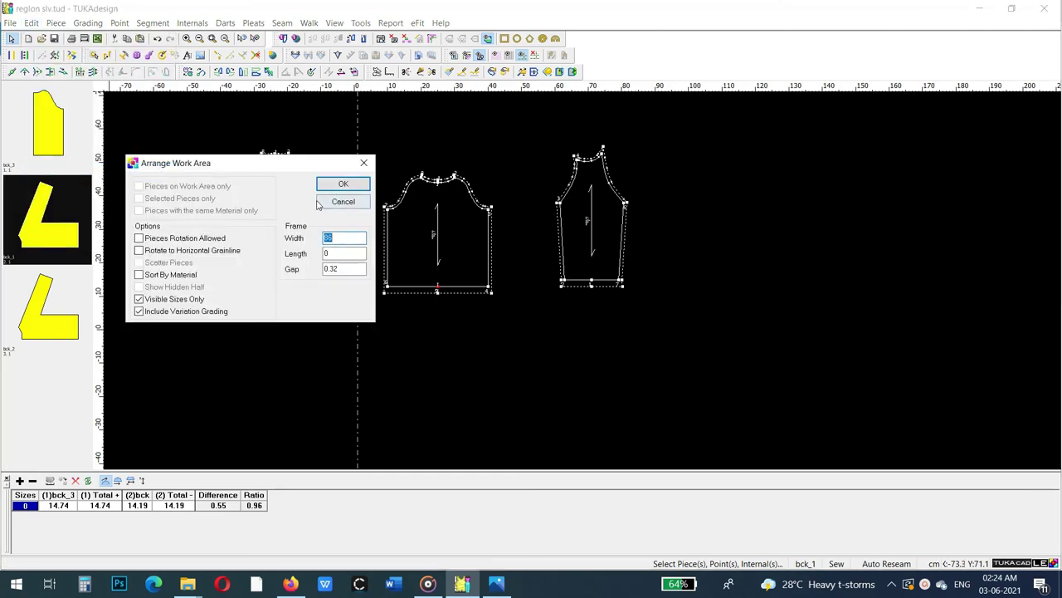
{"action": "left_click", "coordinate": [343, 183]}
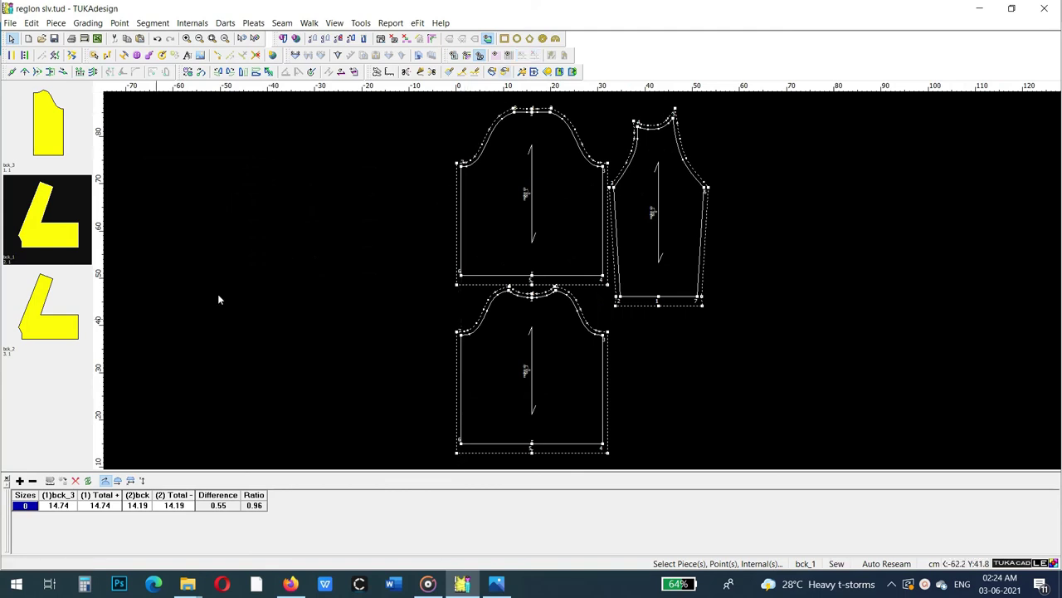
{"action": "left_click", "coordinate": [7, 480]}
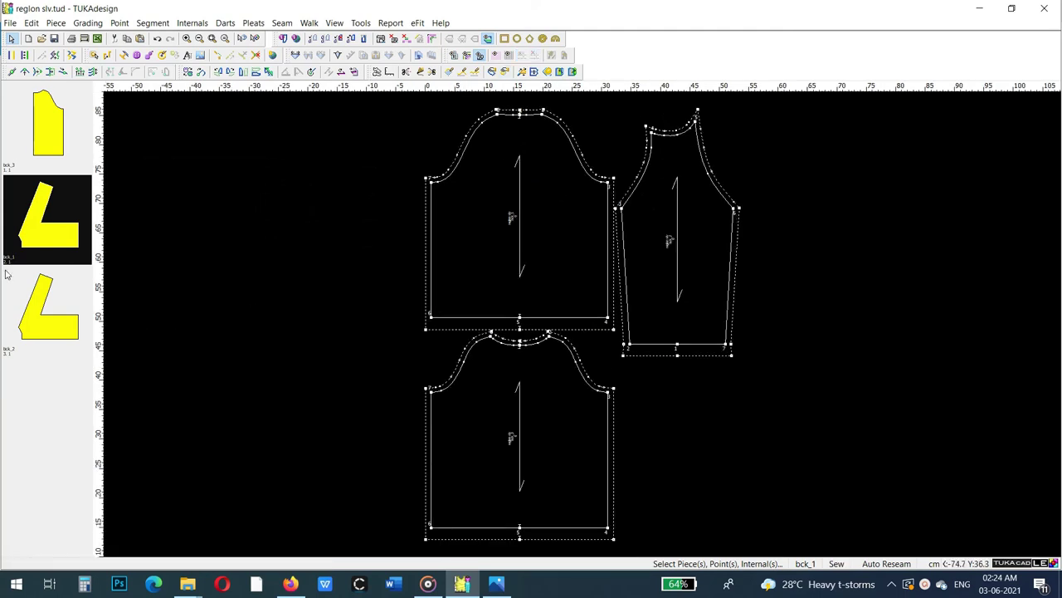
- Save the pattern, accepting empty material names and flipping flipped pieces back, then activate the sleeve
{"action": "left_click", "coordinate": [54, 40]}
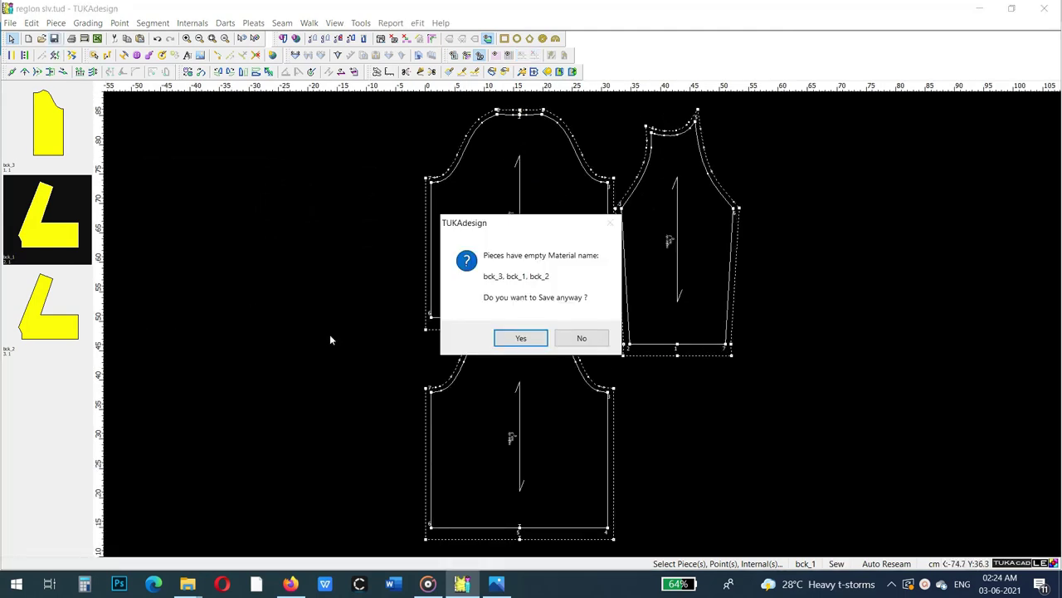
{"action": "left_click", "coordinate": [513, 340]}
{"action": "left_click", "coordinate": [530, 344]}
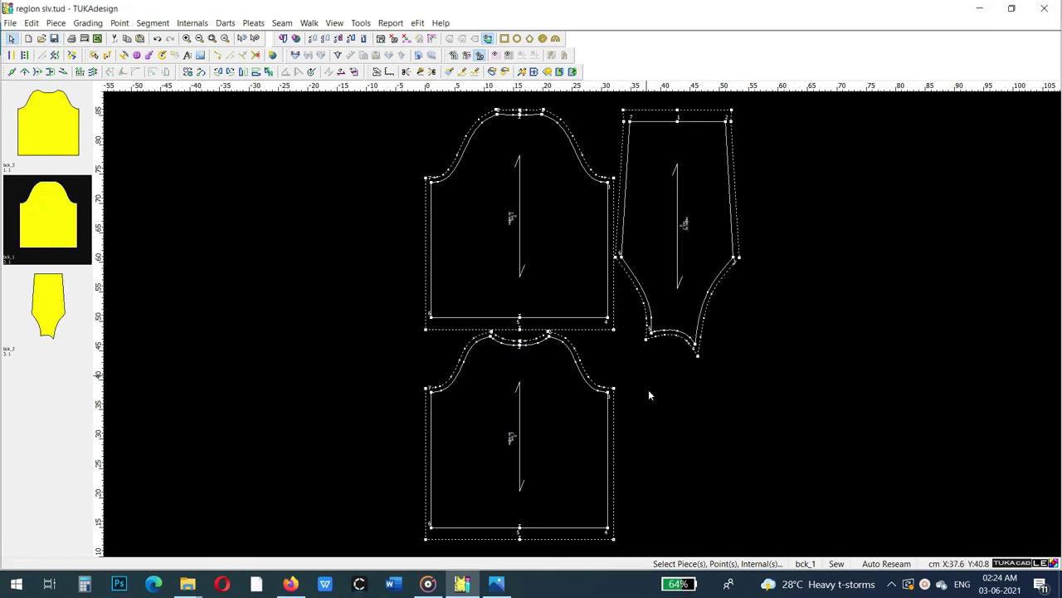
{"action": "left_click", "coordinate": [703, 223]}
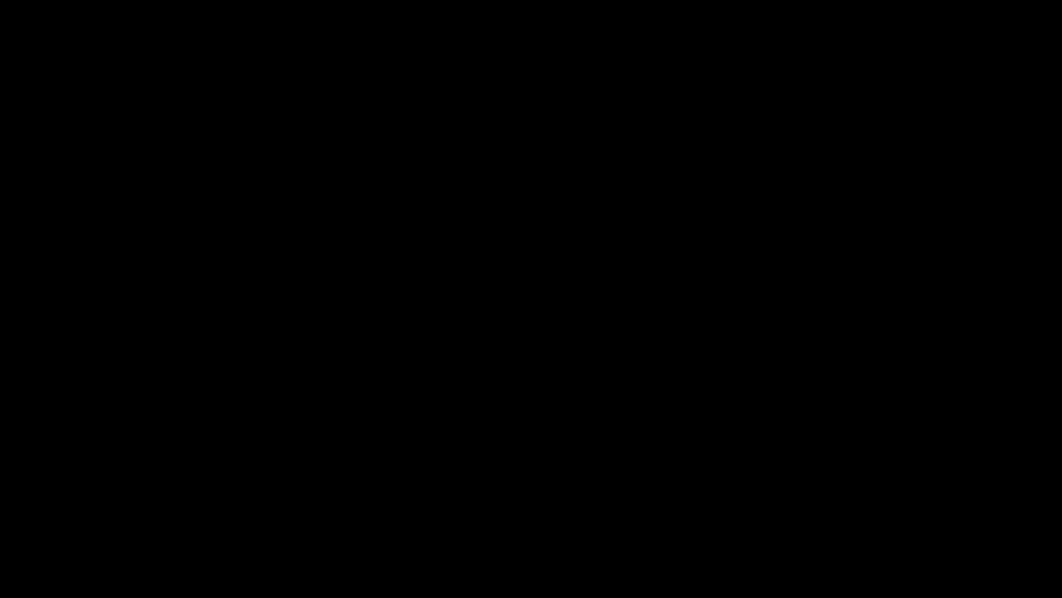